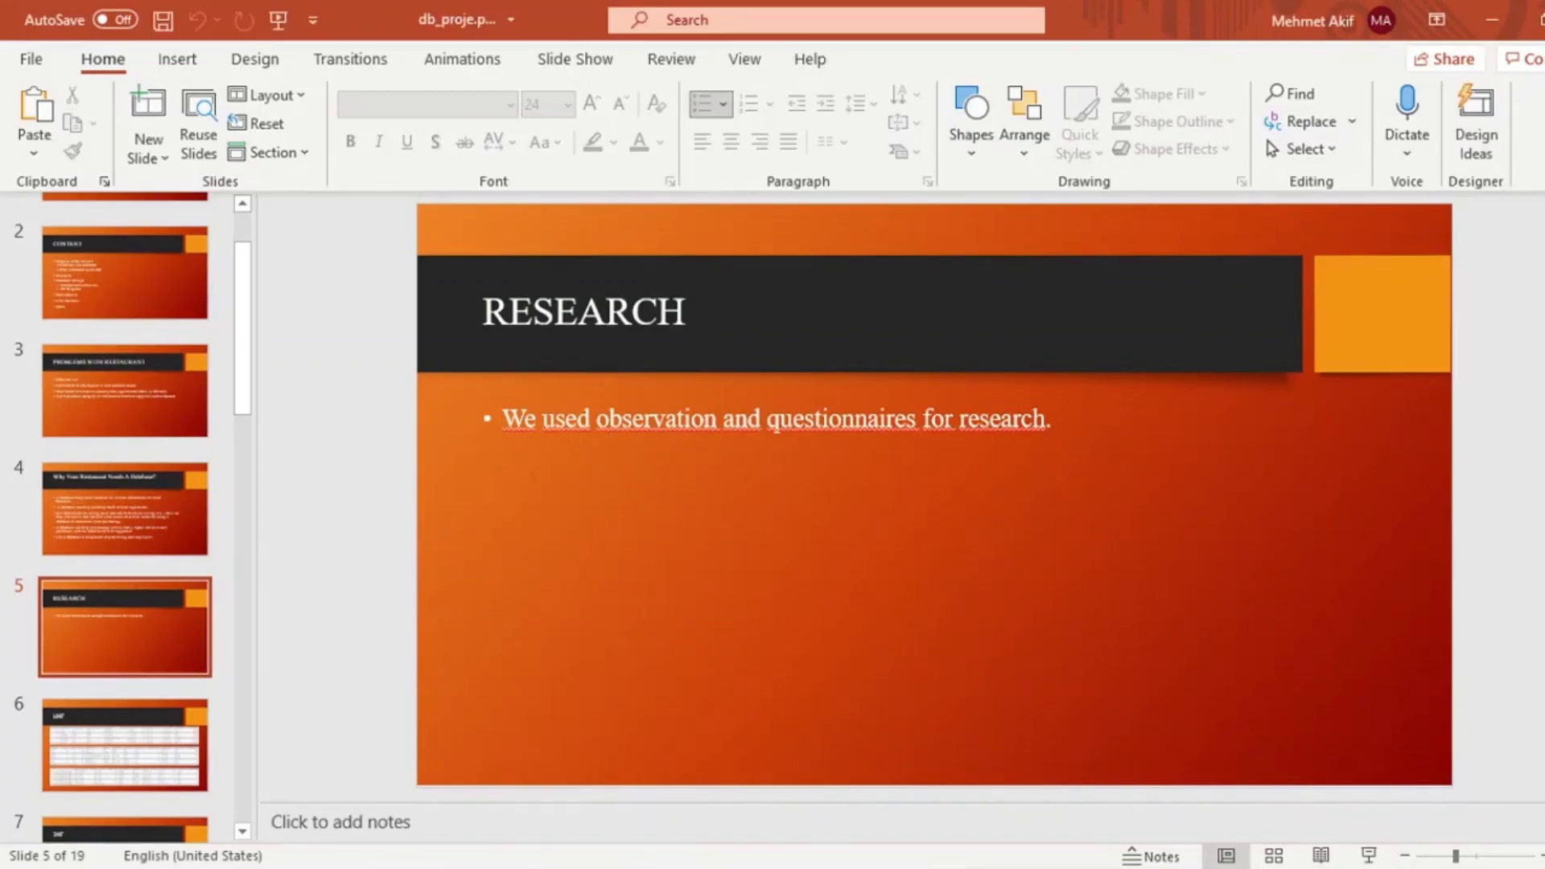
# Leave the Research slide and bring up the questionnaire's Google Forms response summary
pyautogui.hotkey('alt', 'Tab')
# Scroll through the database-user answers and back up to the 'What would you like to have' chart
pyautogui.scroll(10, 805, 483)
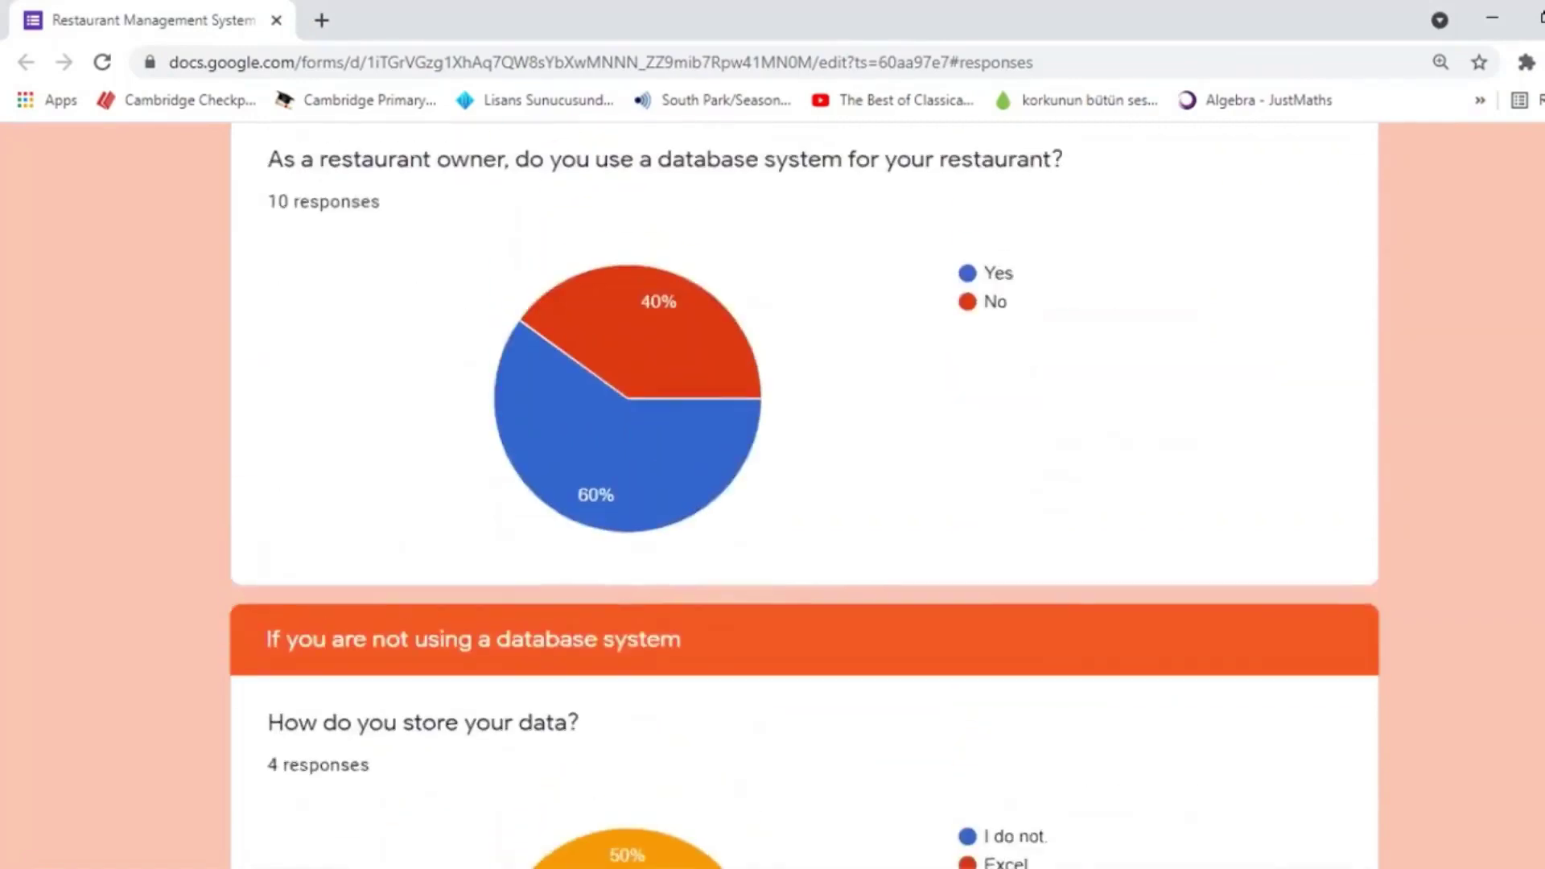
pyautogui.scroll(1, 805, 482)
pyautogui.scroll(2, 804, 482)
pyautogui.scroll(-2, 805, 483)
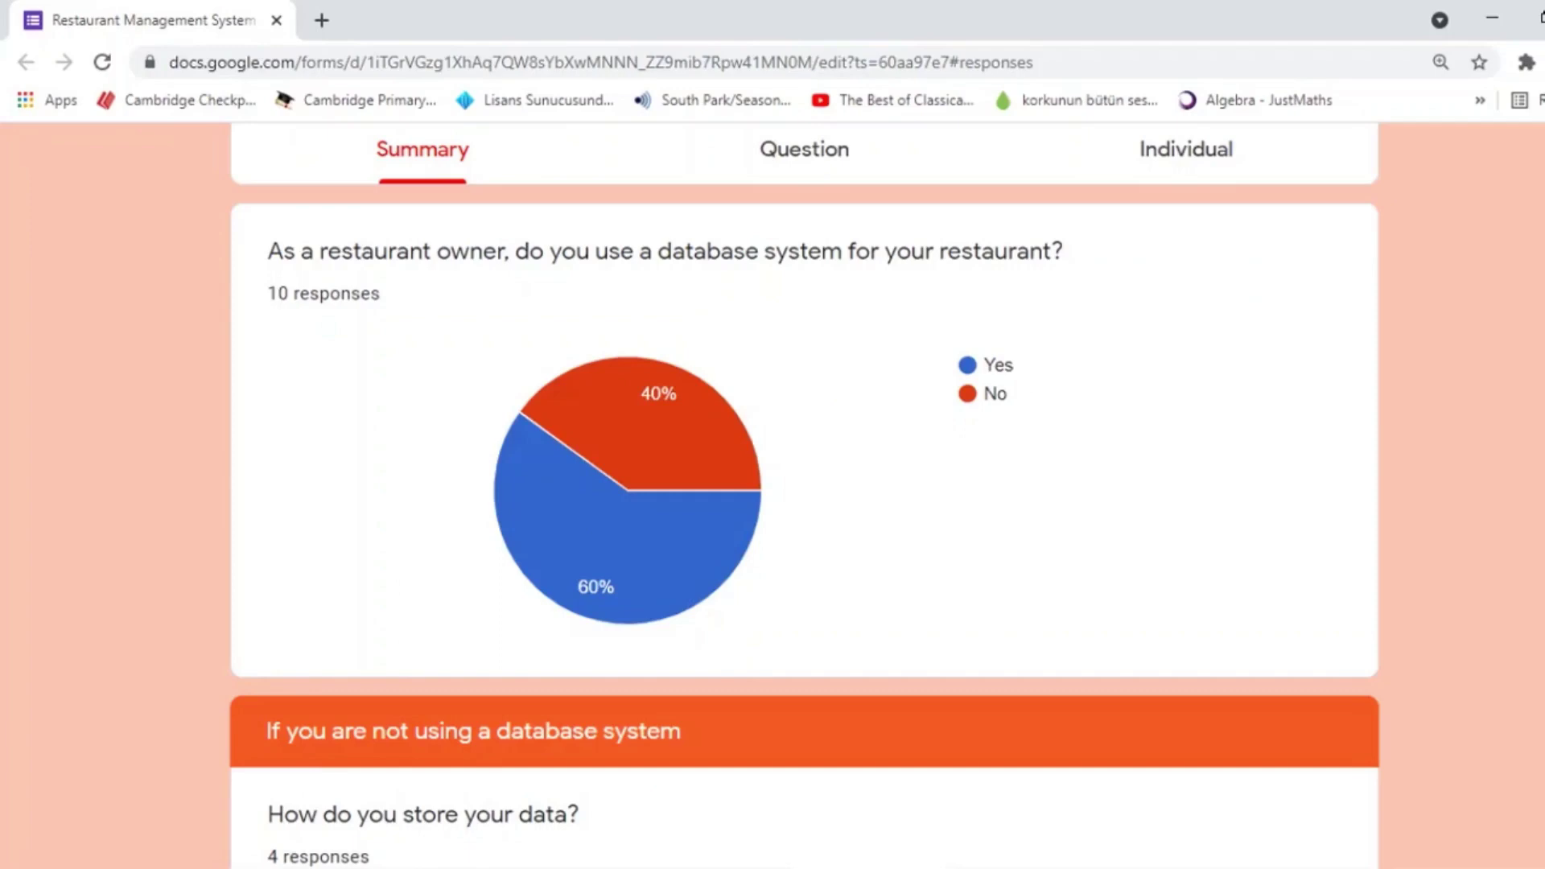
pyautogui.scroll(-20, 805, 495)
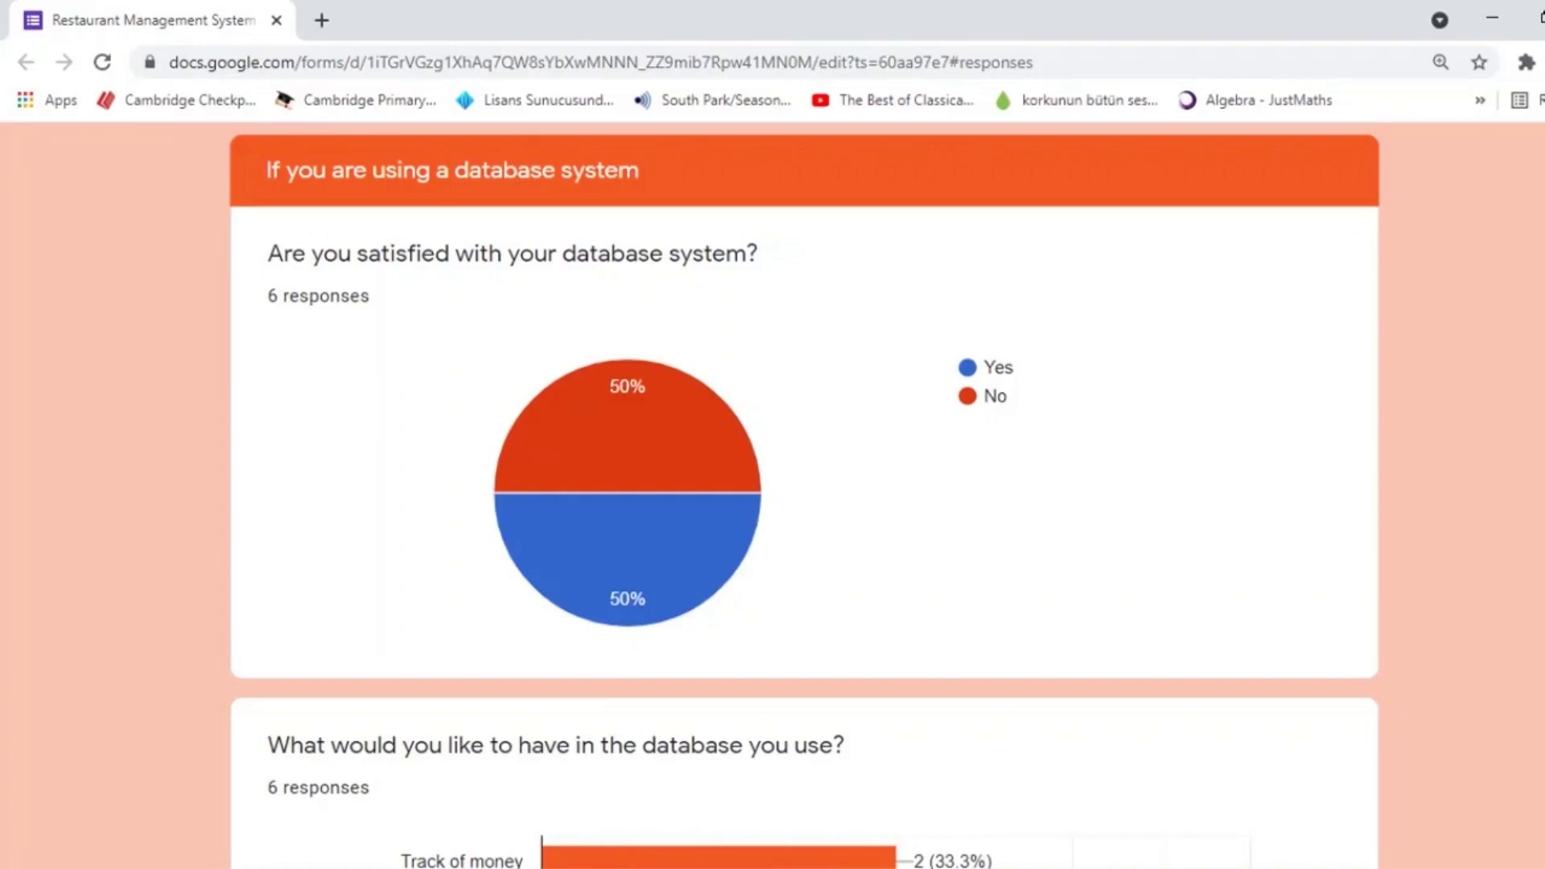
pyautogui.scroll(-4, 804, 495)
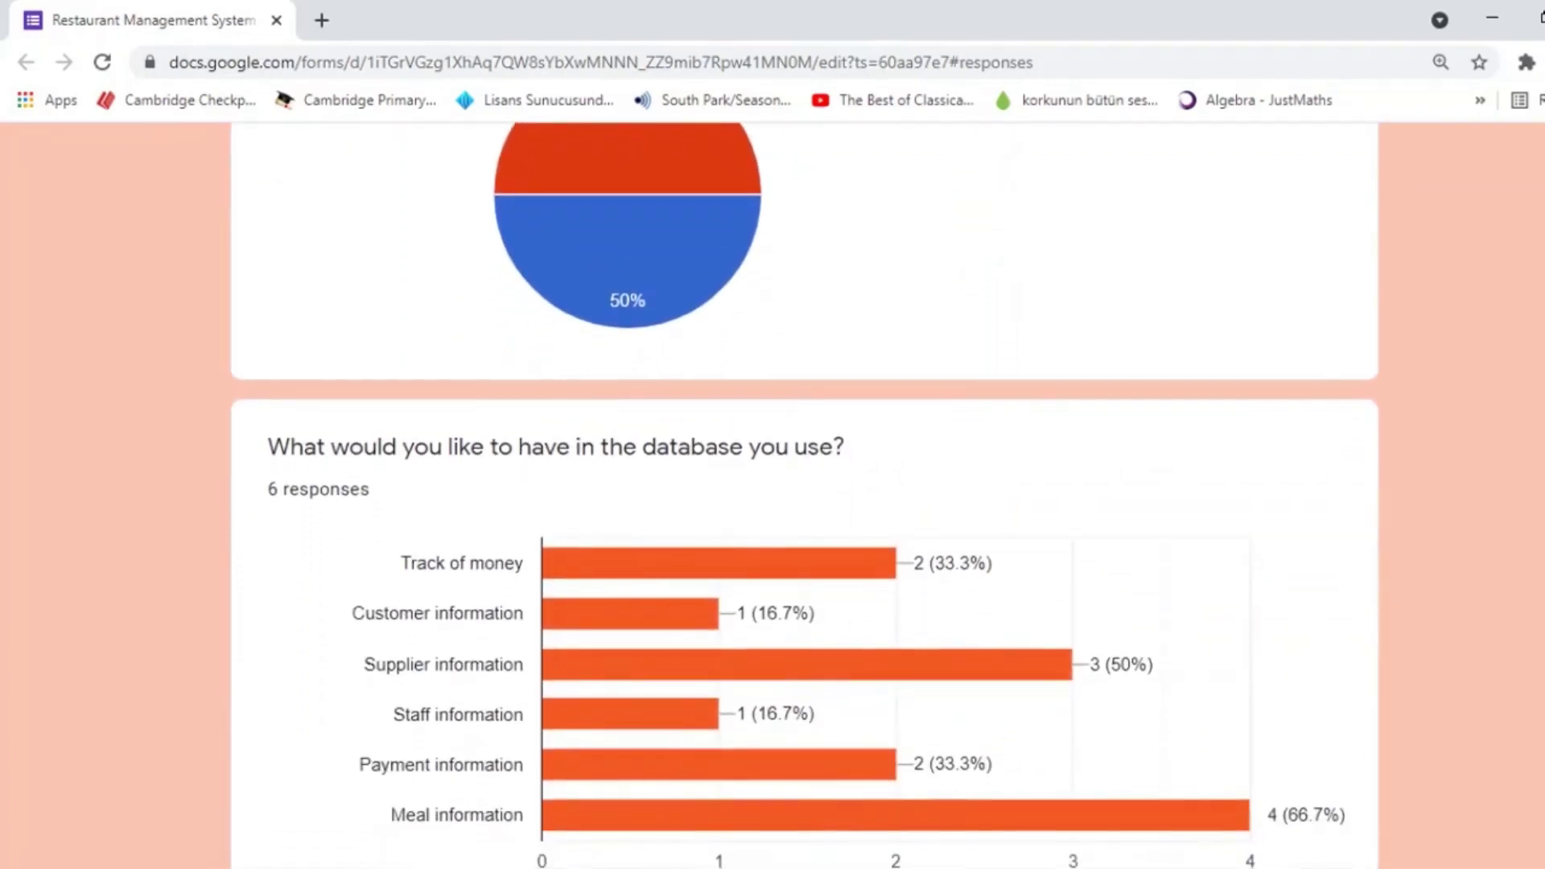
pyautogui.scroll(-6, 804, 495)
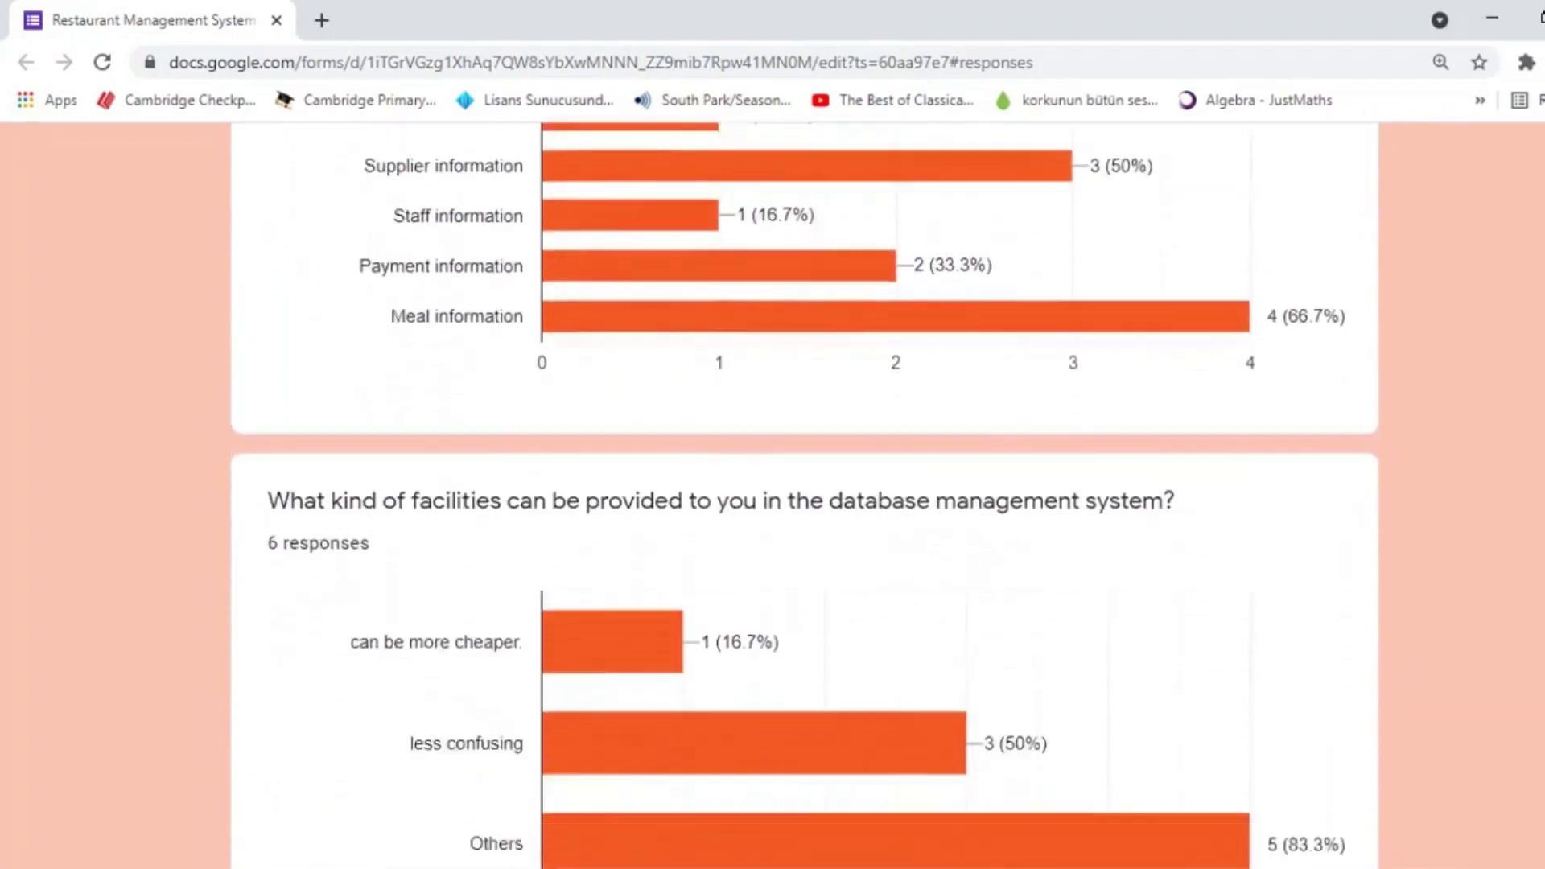
pyautogui.scroll(-3, 805, 495)
pyautogui.scroll(2, 804, 494)
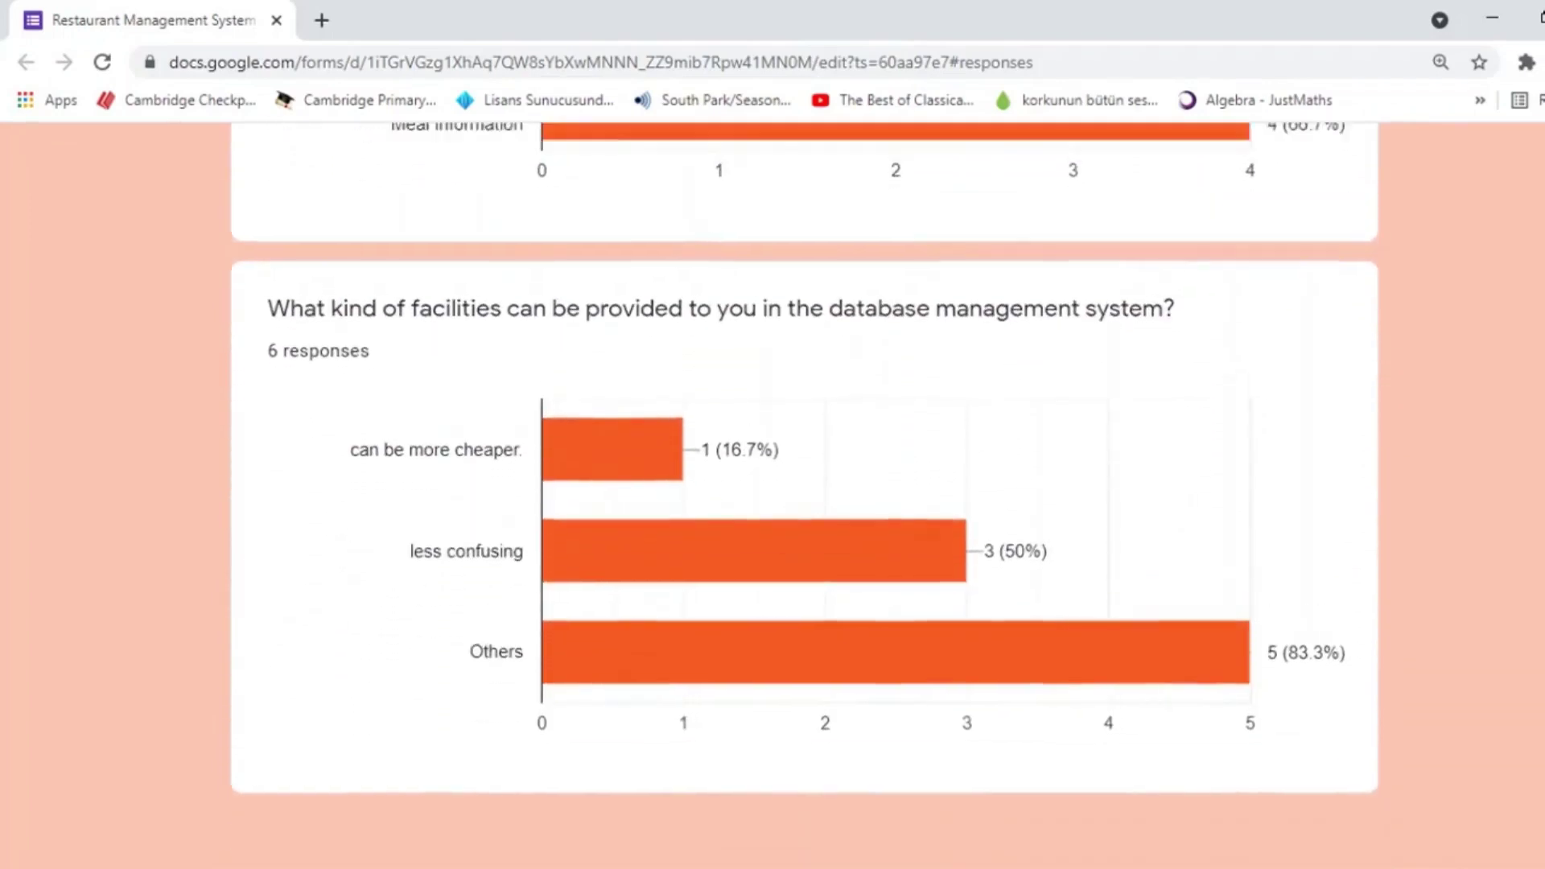
pyautogui.scroll(1, 805, 495)
pyautogui.scroll(3, 804, 495)
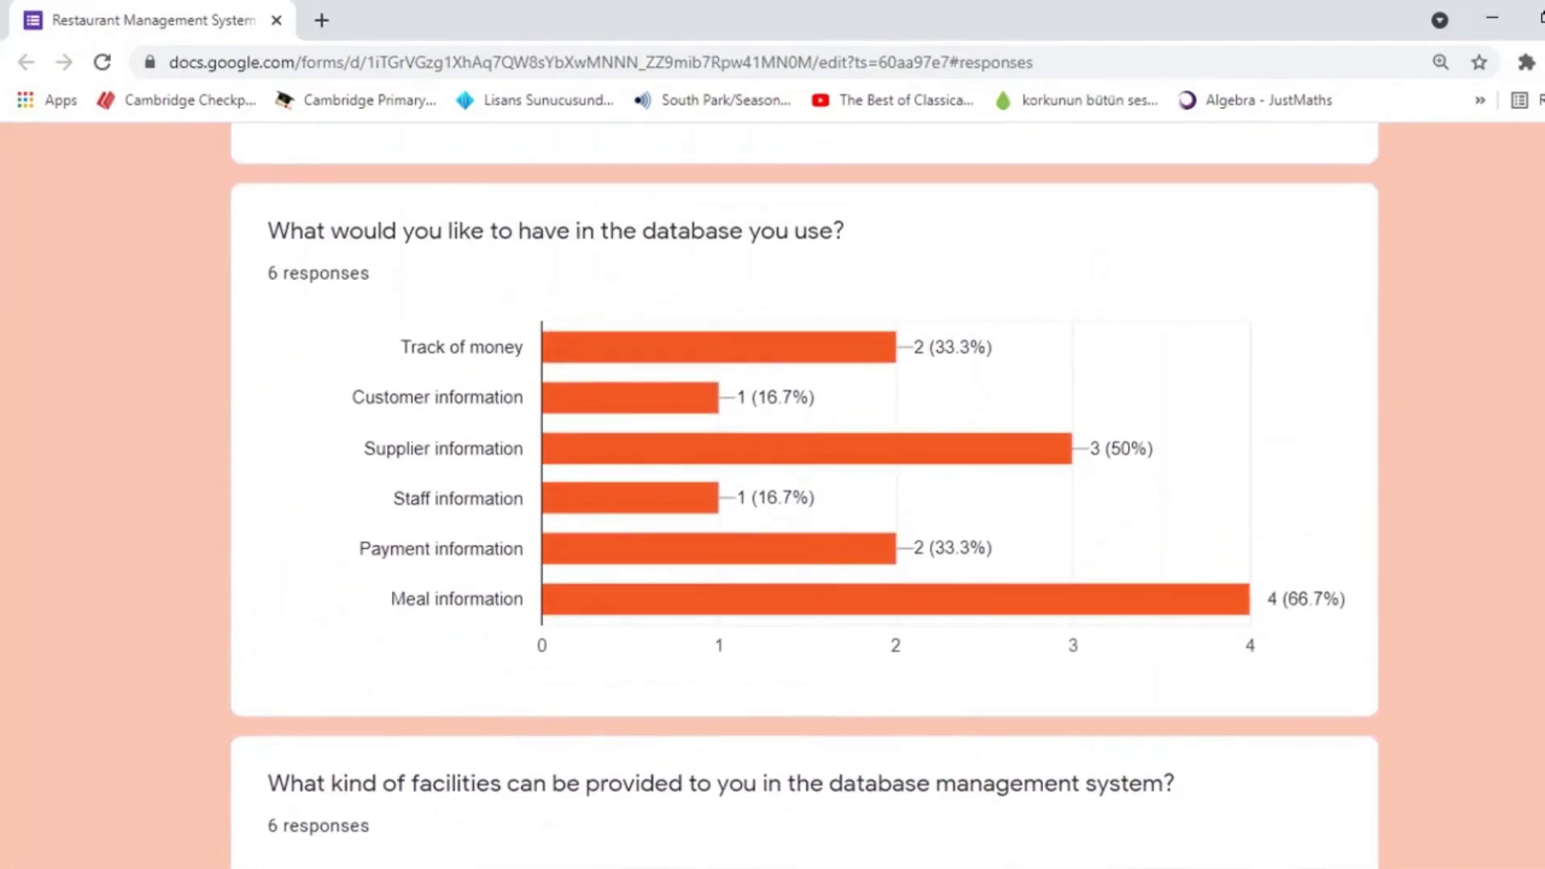
pyautogui.scroll(1, 805, 495)
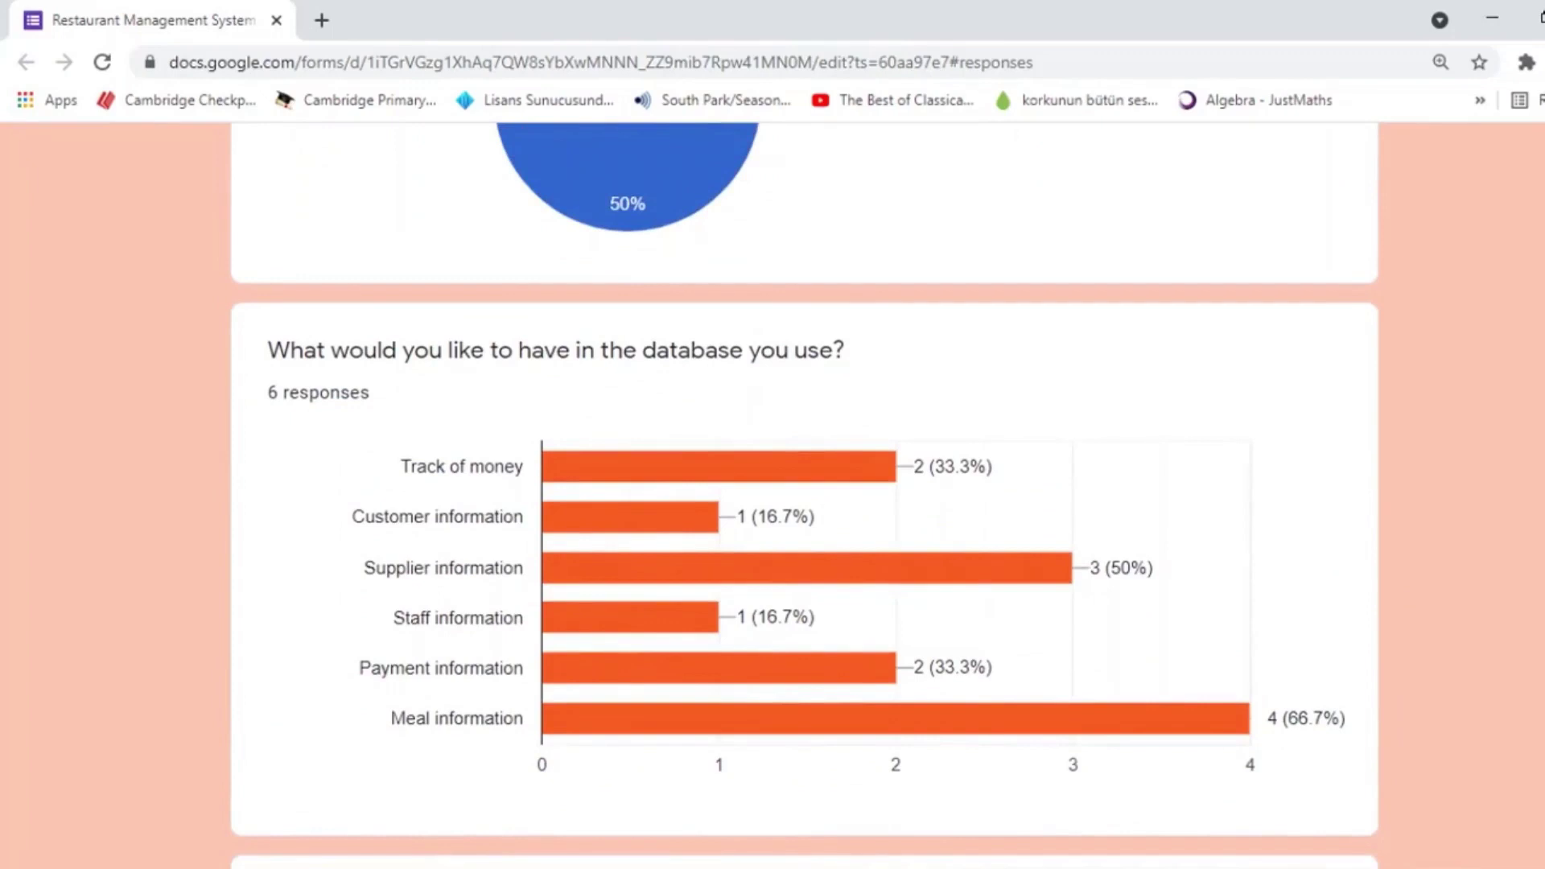
pyautogui.scroll(1, 804, 495)
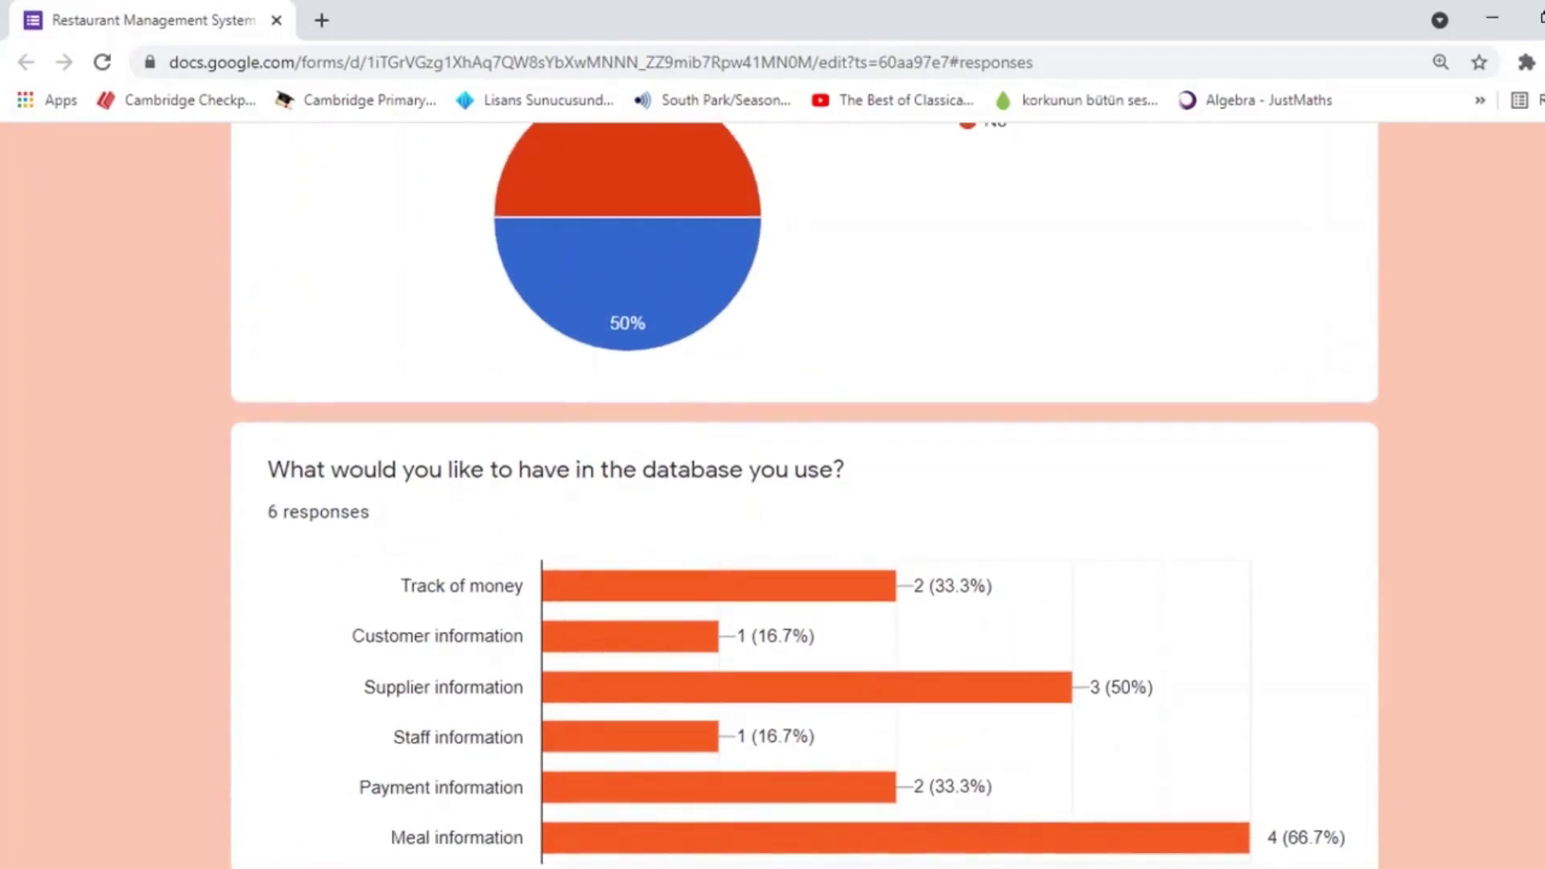
pyautogui.scroll(1, 804, 495)
# Scroll down through the 'not using a database system' answers to the facilities chart
pyautogui.scroll(-15, 805, 495)
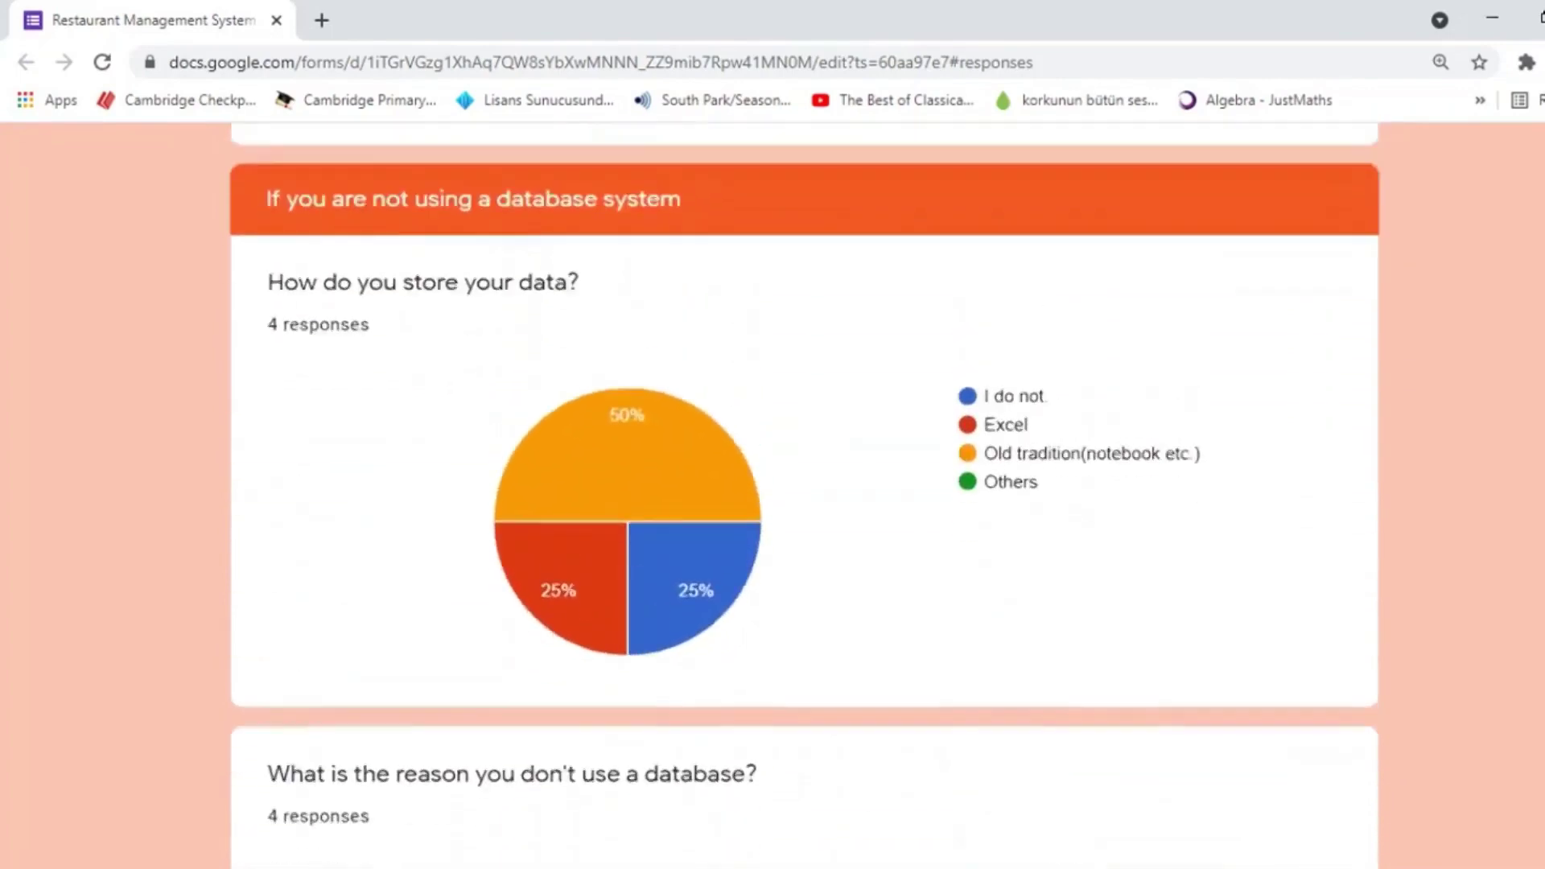
pyautogui.scroll(4, 805, 495)
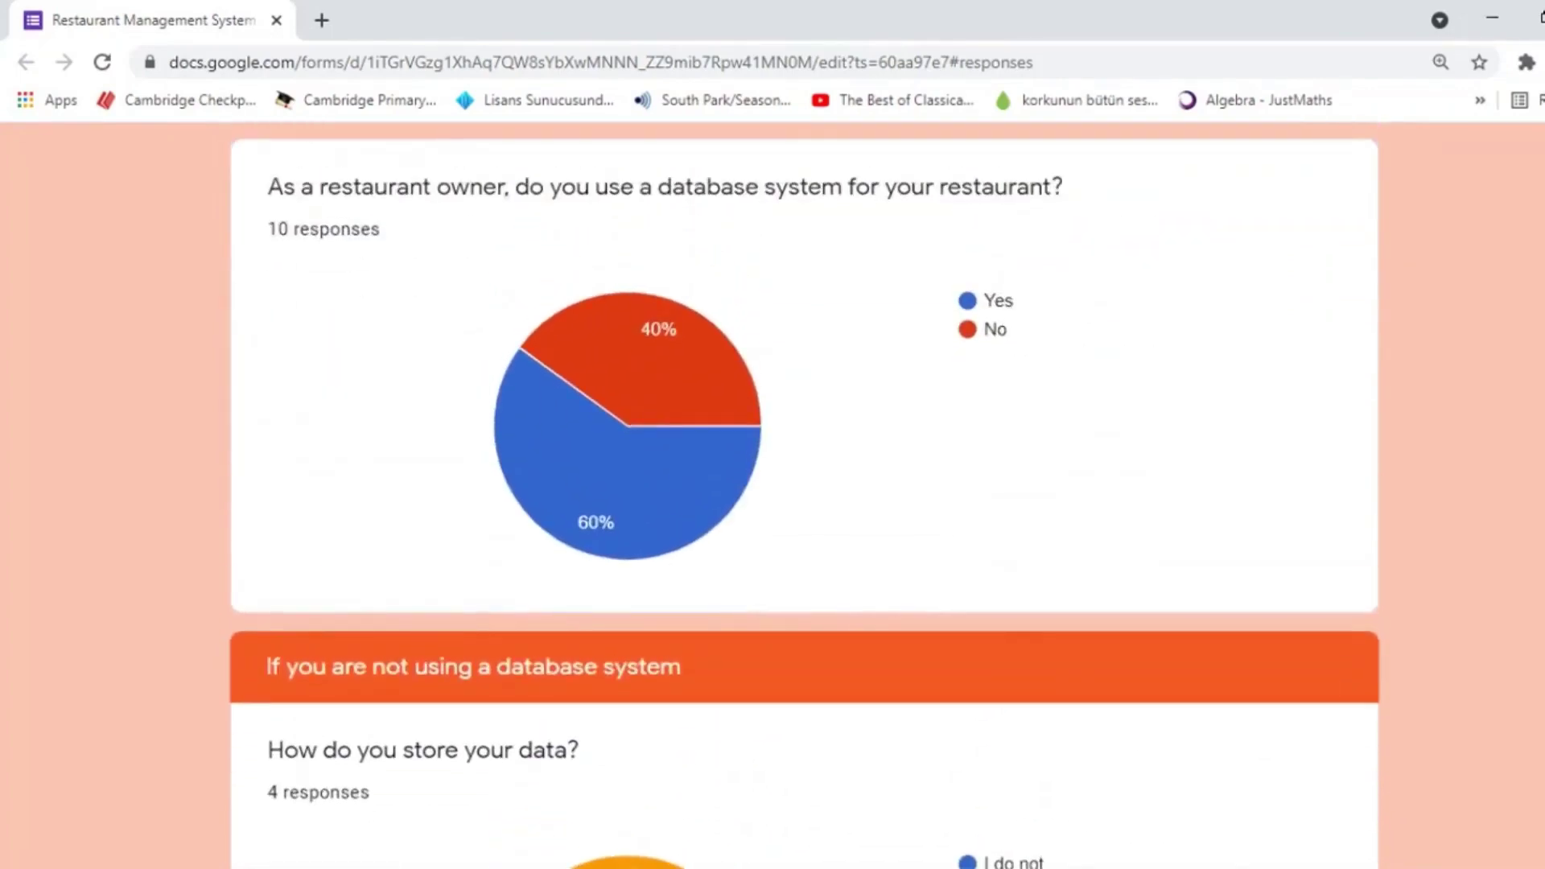
pyautogui.scroll(-4, 805, 495)
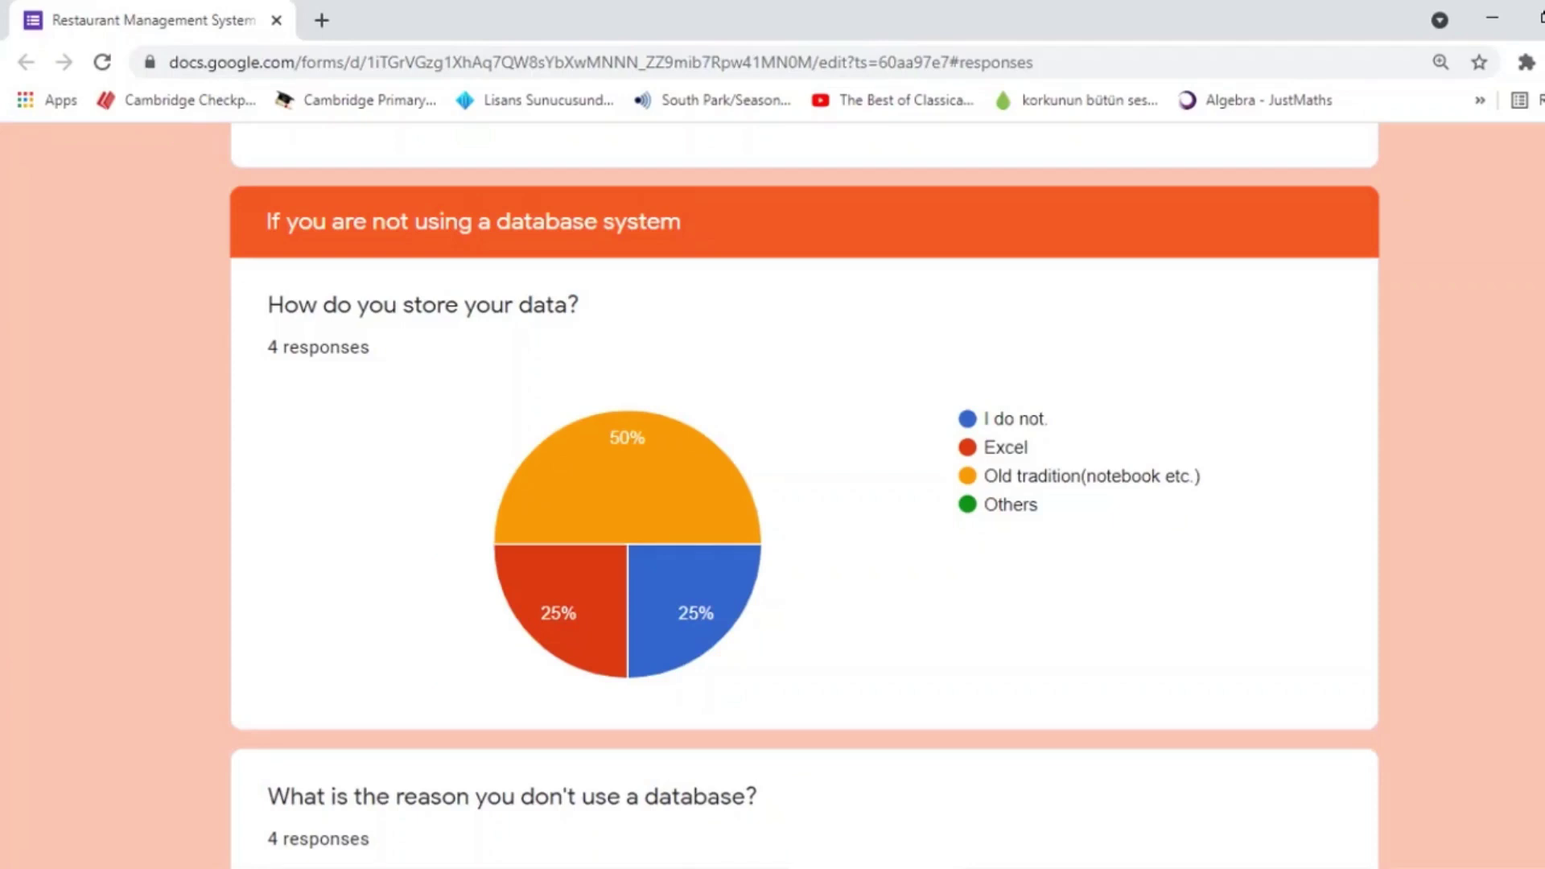
pyautogui.scroll(-2, 803, 483)
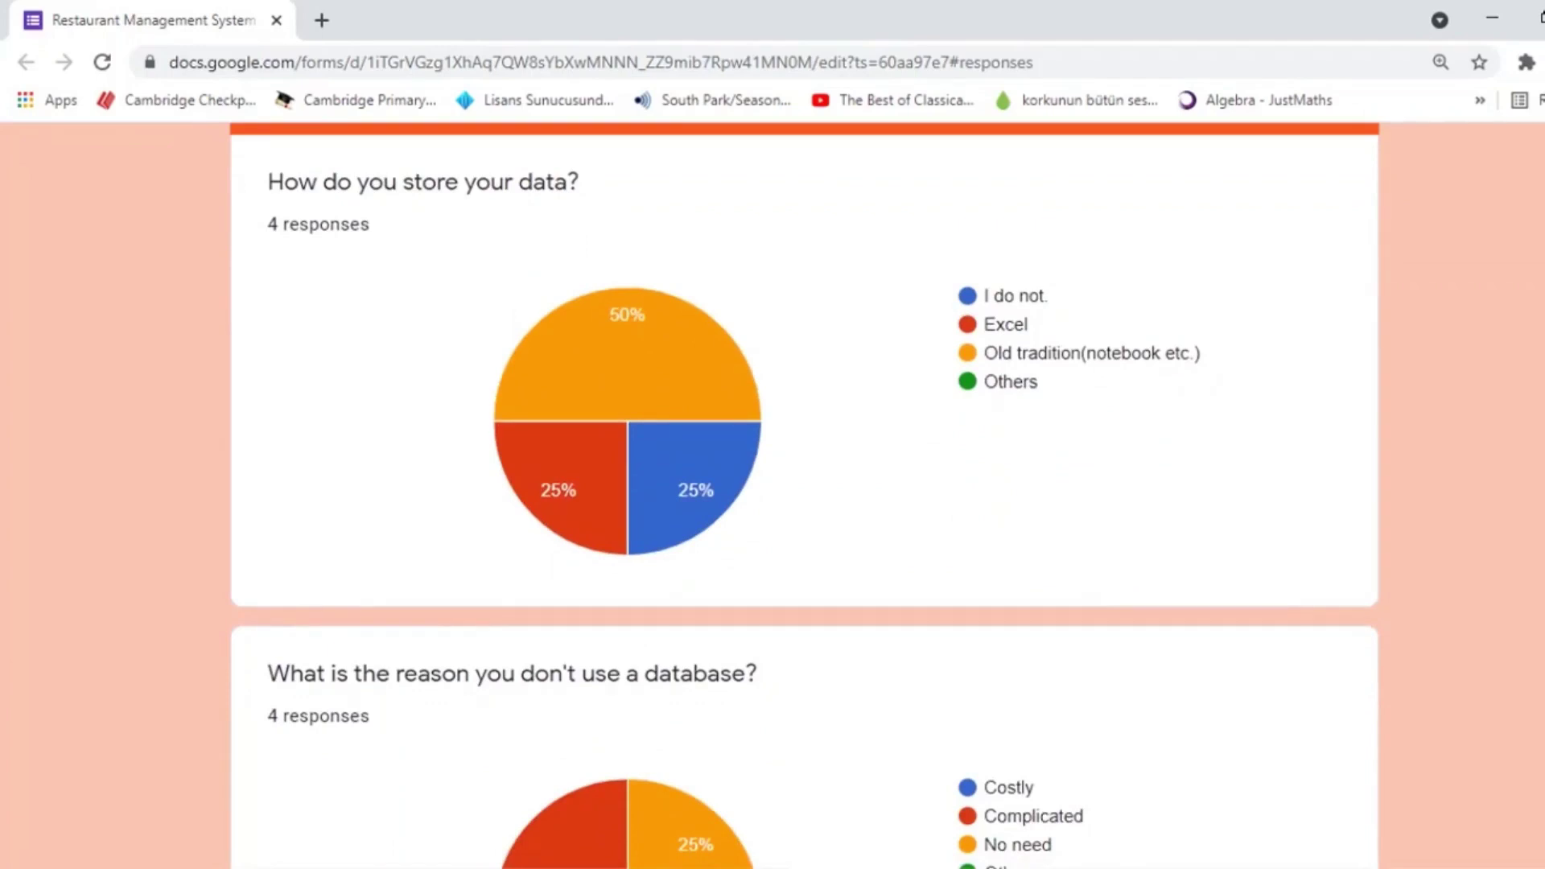
pyautogui.scroll(-1, 803, 483)
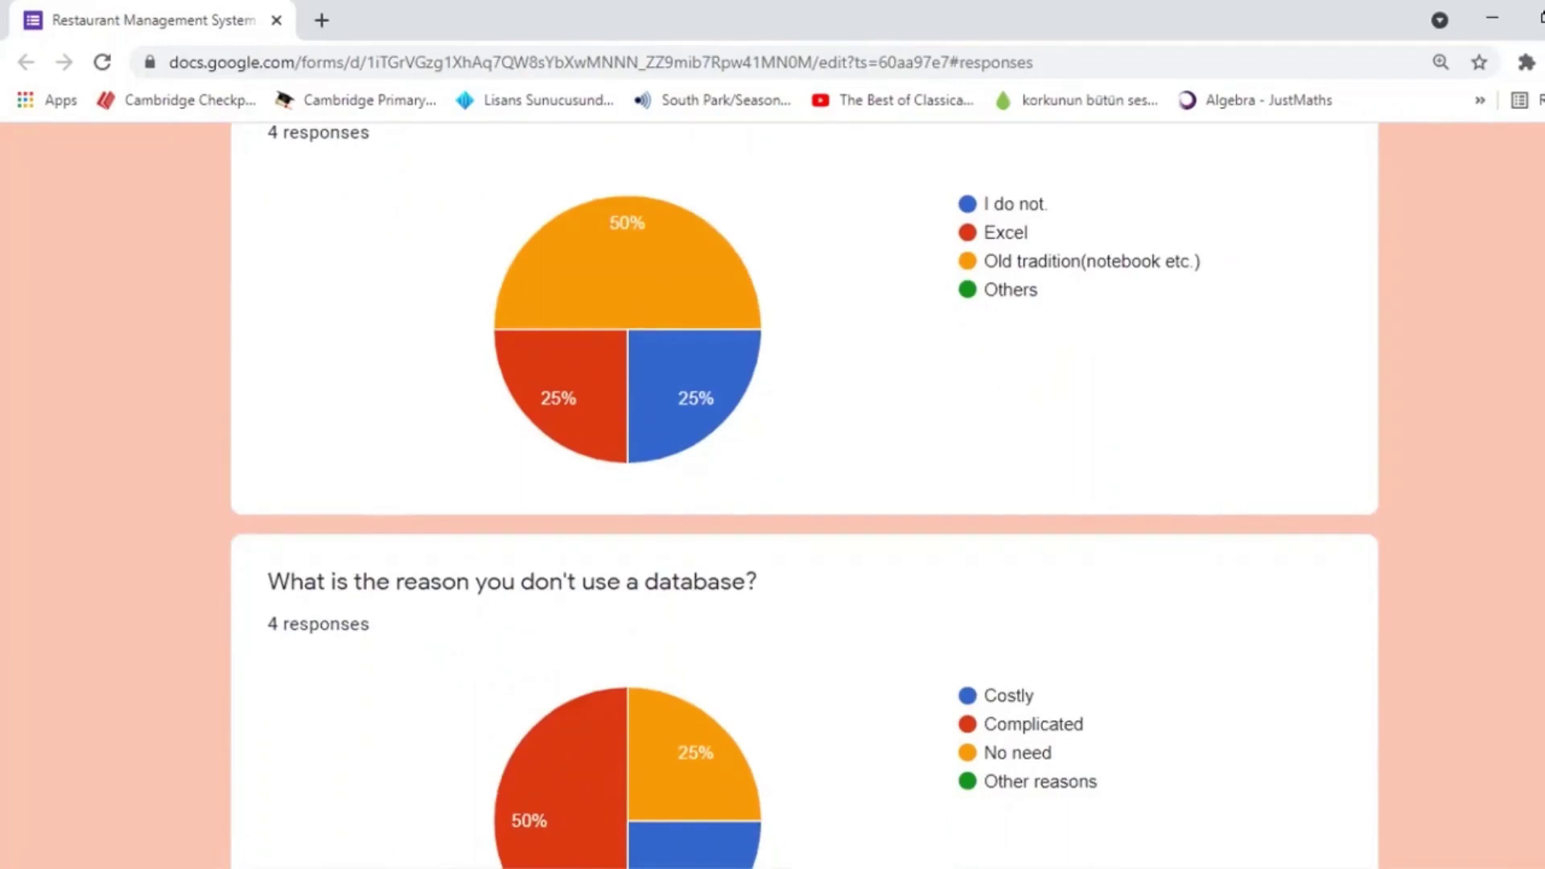
pyautogui.scroll(-2, 803, 483)
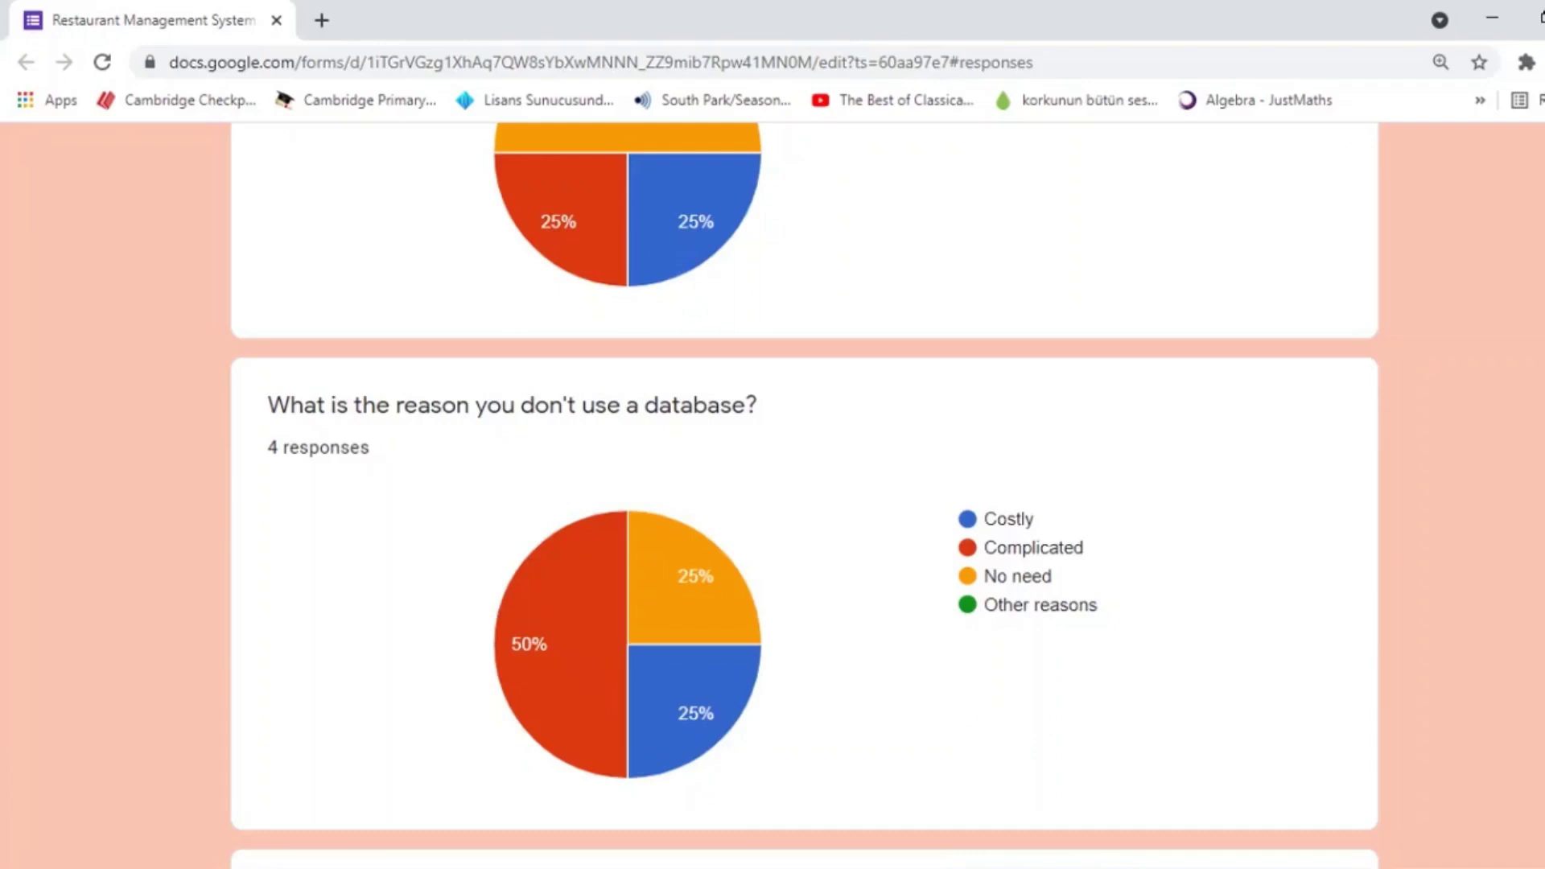
pyautogui.scroll(-5, 803, 495)
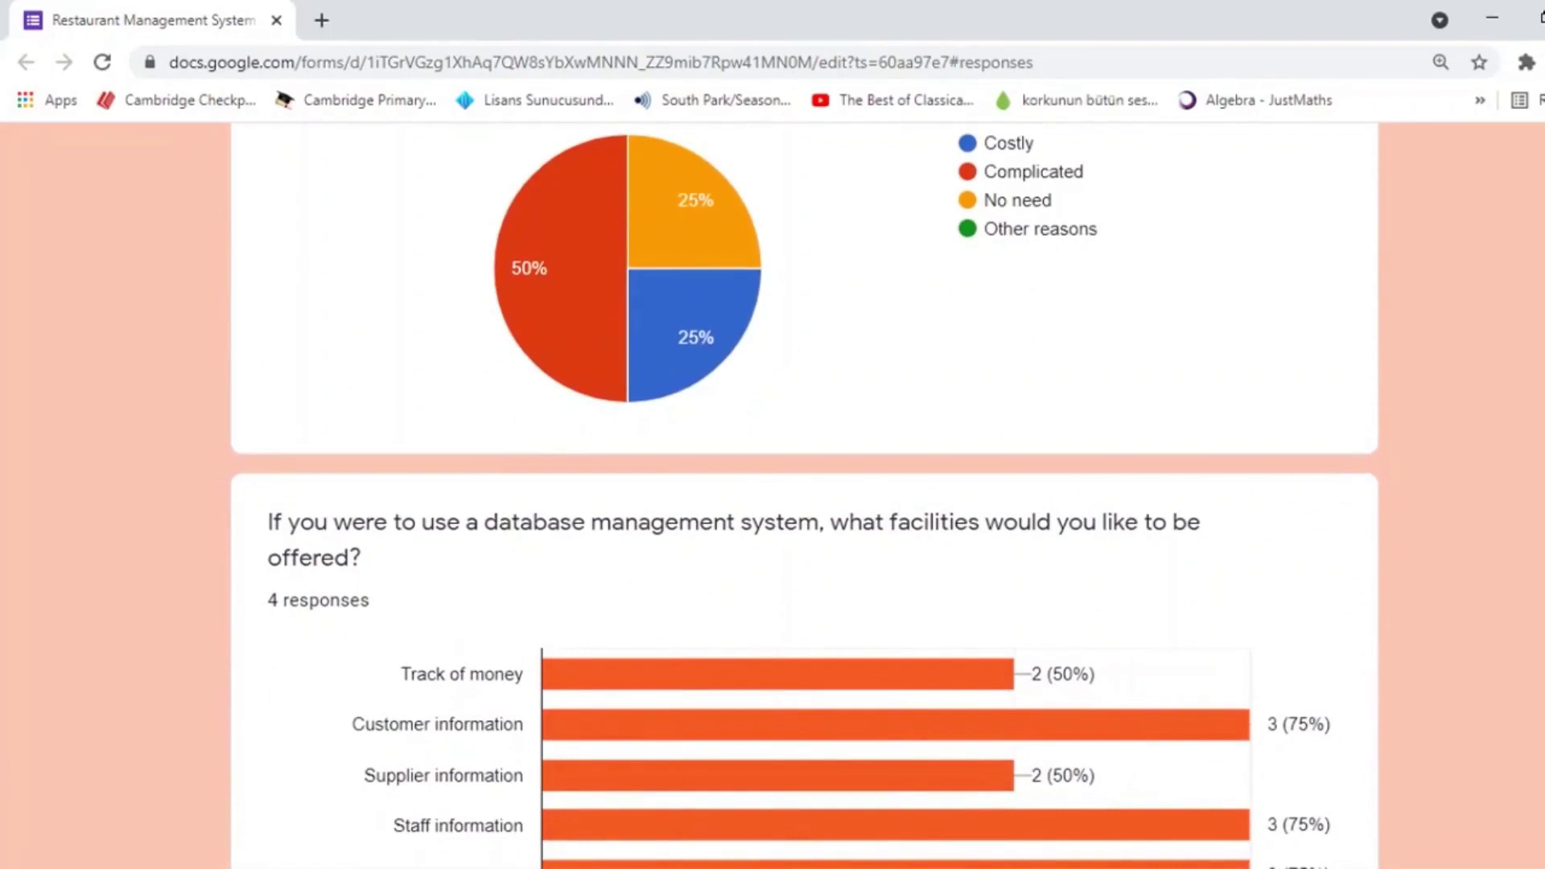
pyautogui.scroll(-2, 803, 494)
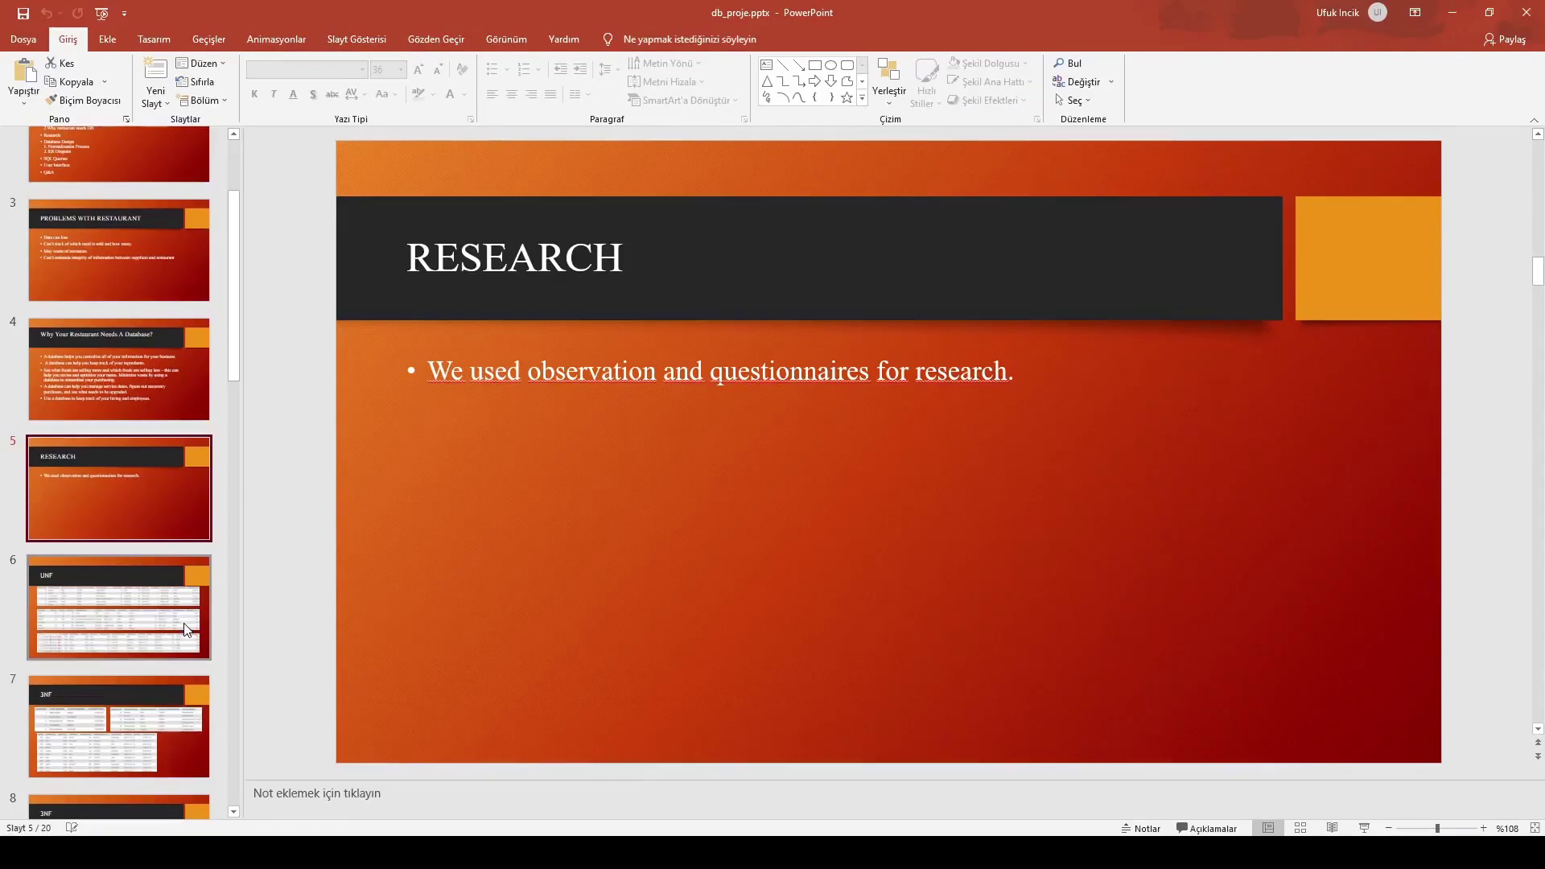
# Show the UNF slide, then bring the DataProje.xlsx workbook to the front
pyautogui.press('Down')
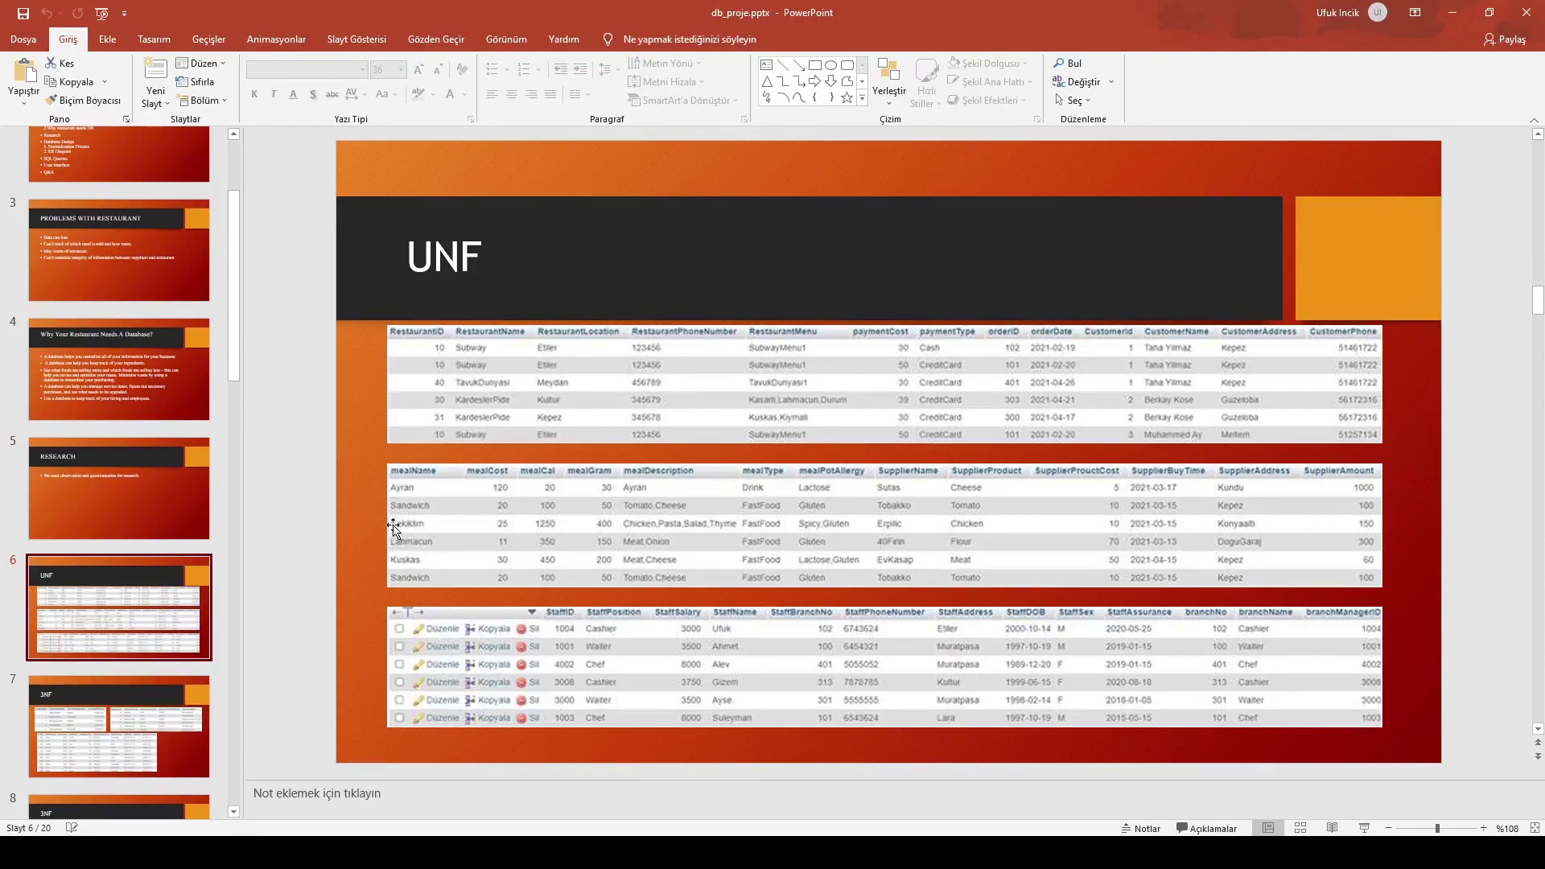
pyautogui.hotkey('alt', 'Tab')
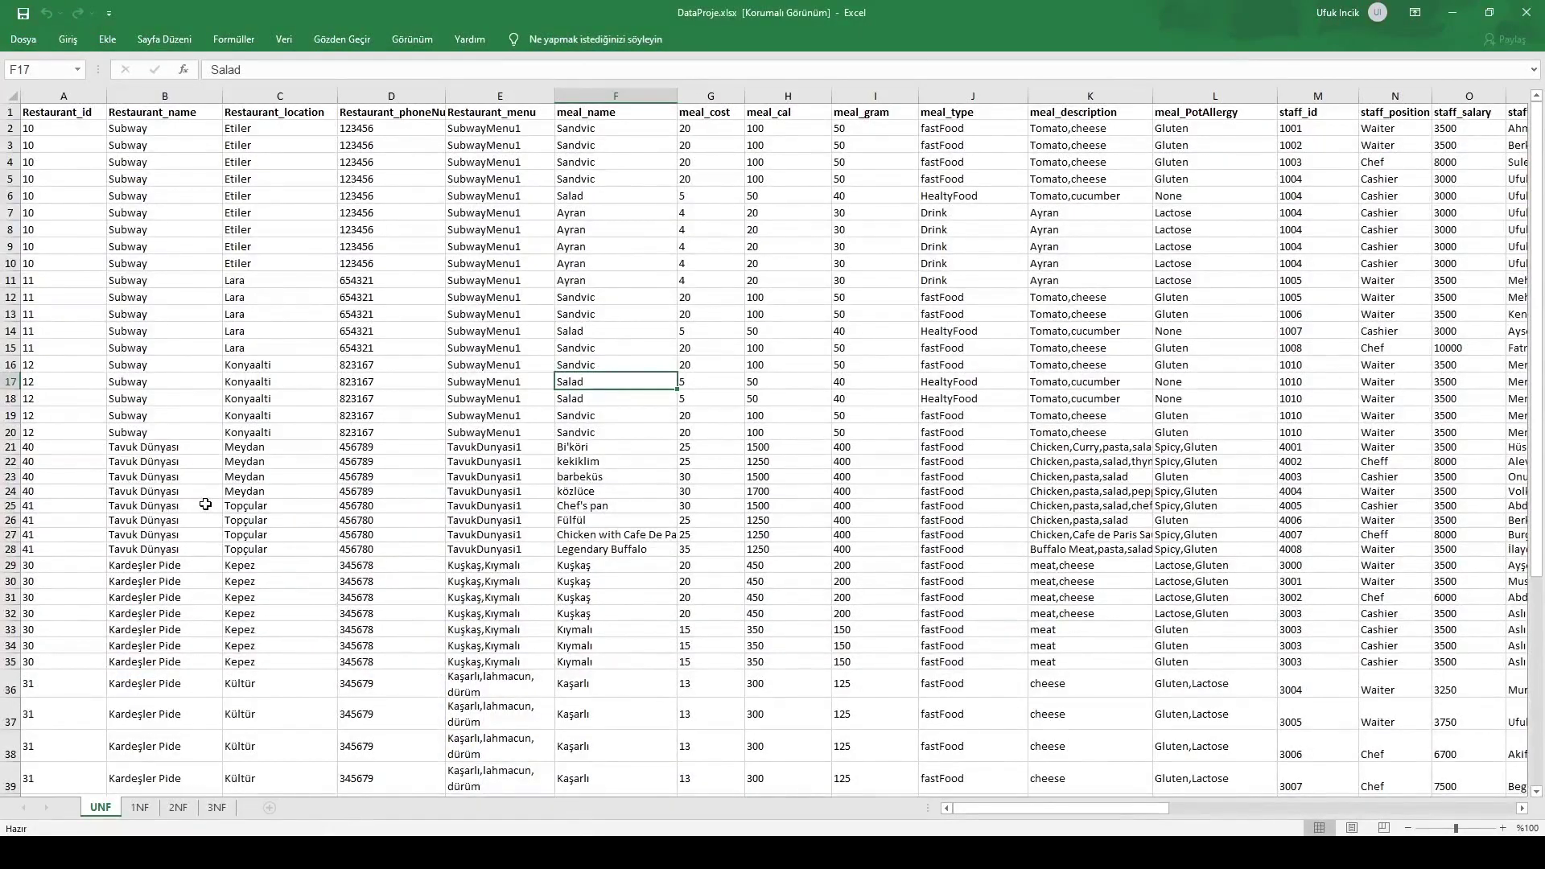
# Point out the Tavuk Dünyası restaurant rows on the UNF sheet
pyautogui.click(206, 504)
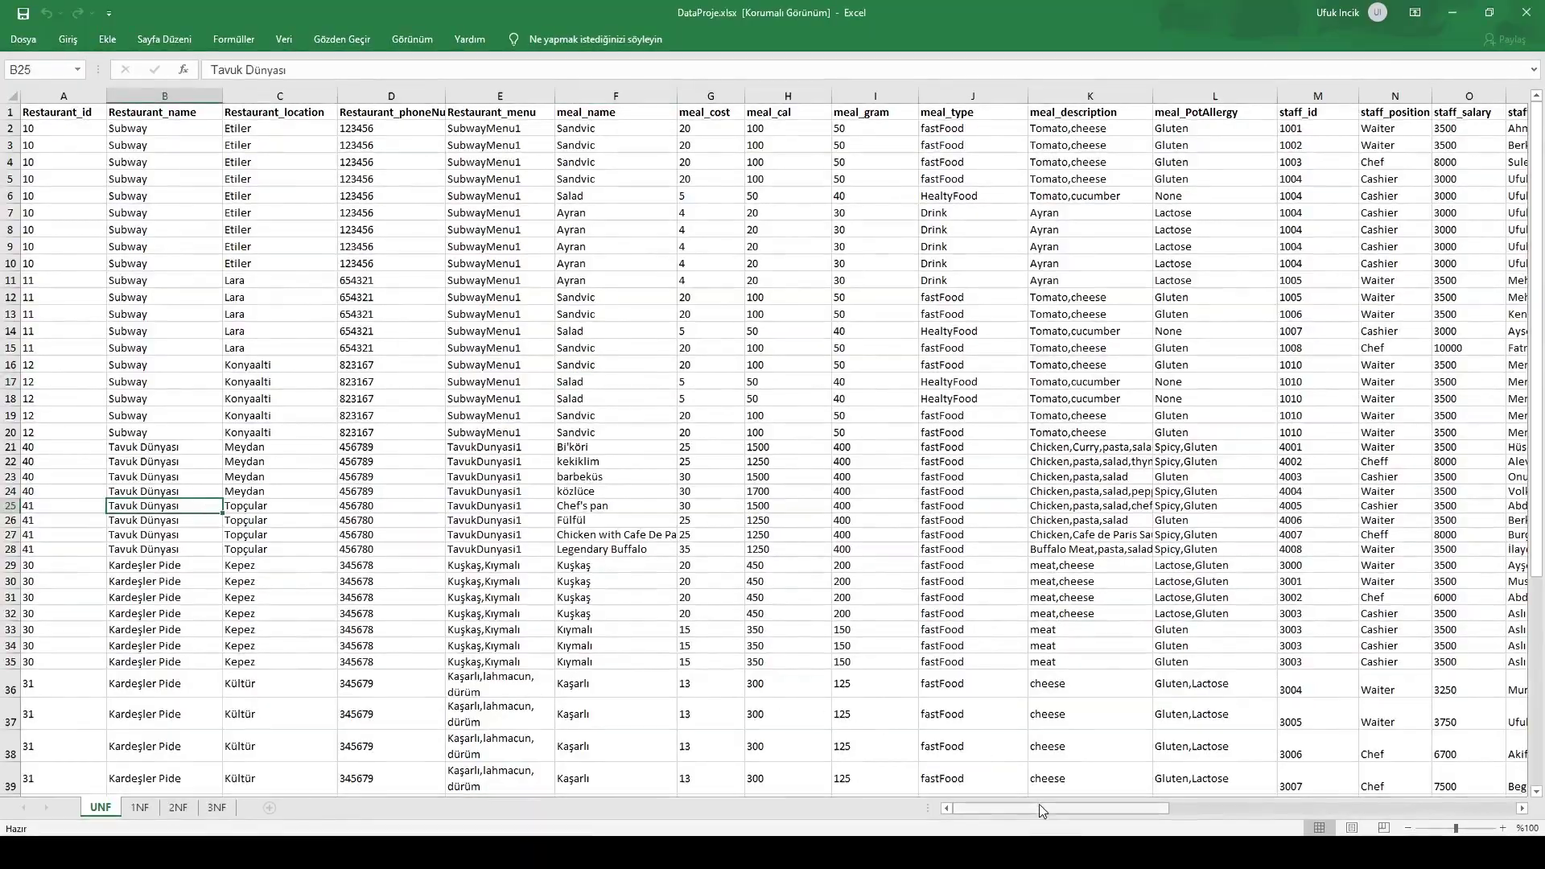
pyautogui.moveTo(1041, 808); pyautogui.dragTo(613, 633)
pyautogui.scroll(-5, 595, 633)
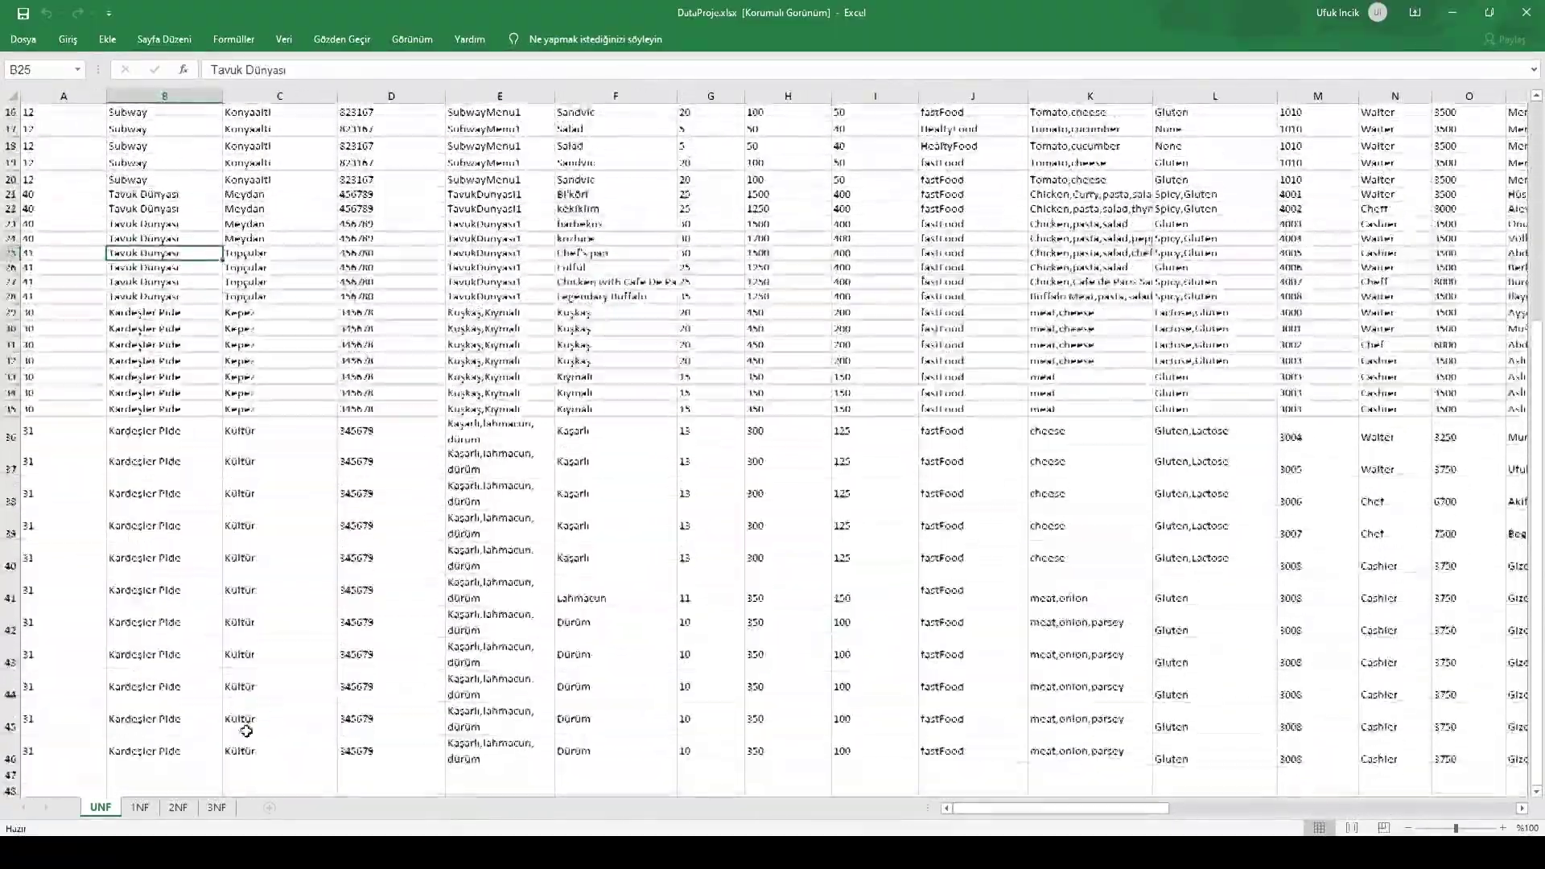
# Review the 1NF sheet's meal_cal and order columns, then move to the 2NF sheet
pyautogui.click(150, 811)
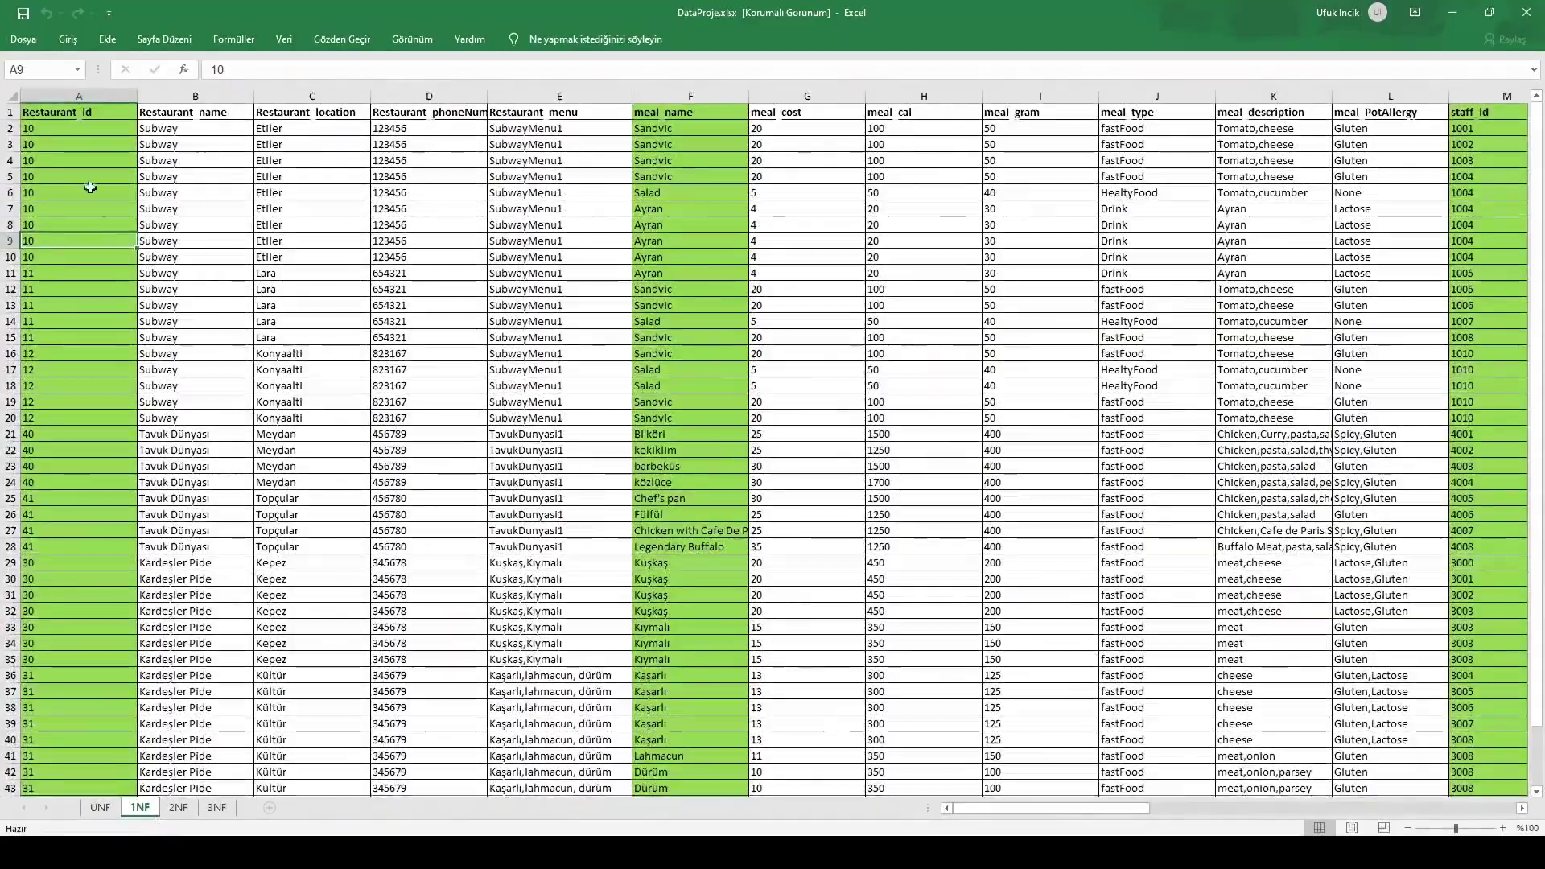
pyautogui.click(975, 757)
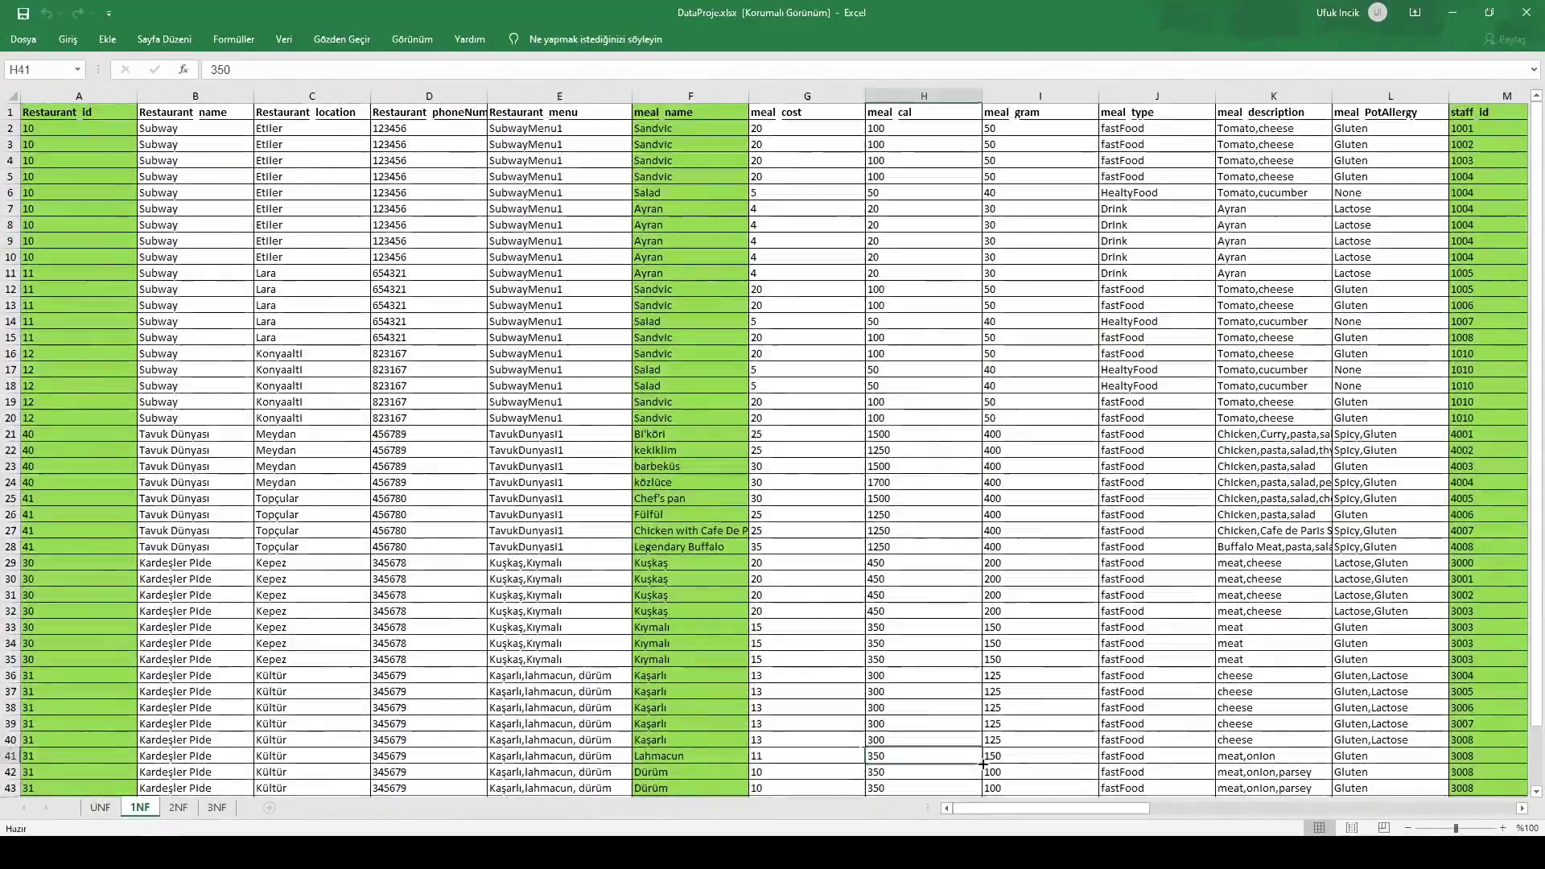
pyautogui.moveTo(1022, 815); pyautogui.dragTo(1396, 790)
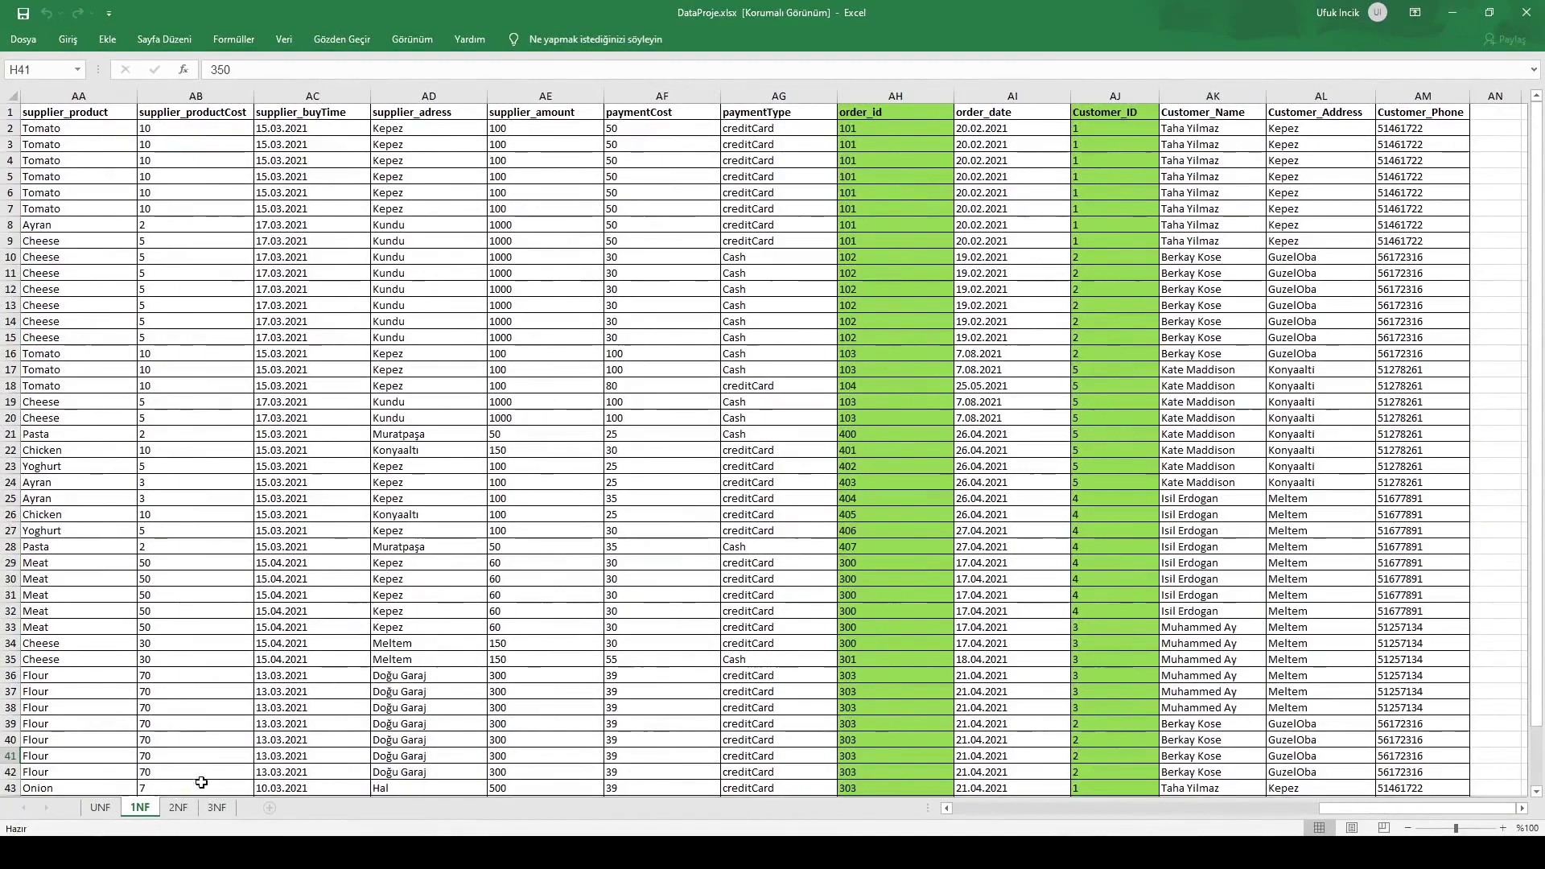
pyautogui.click(190, 807)
pyautogui.scroll(15, 538, 588)
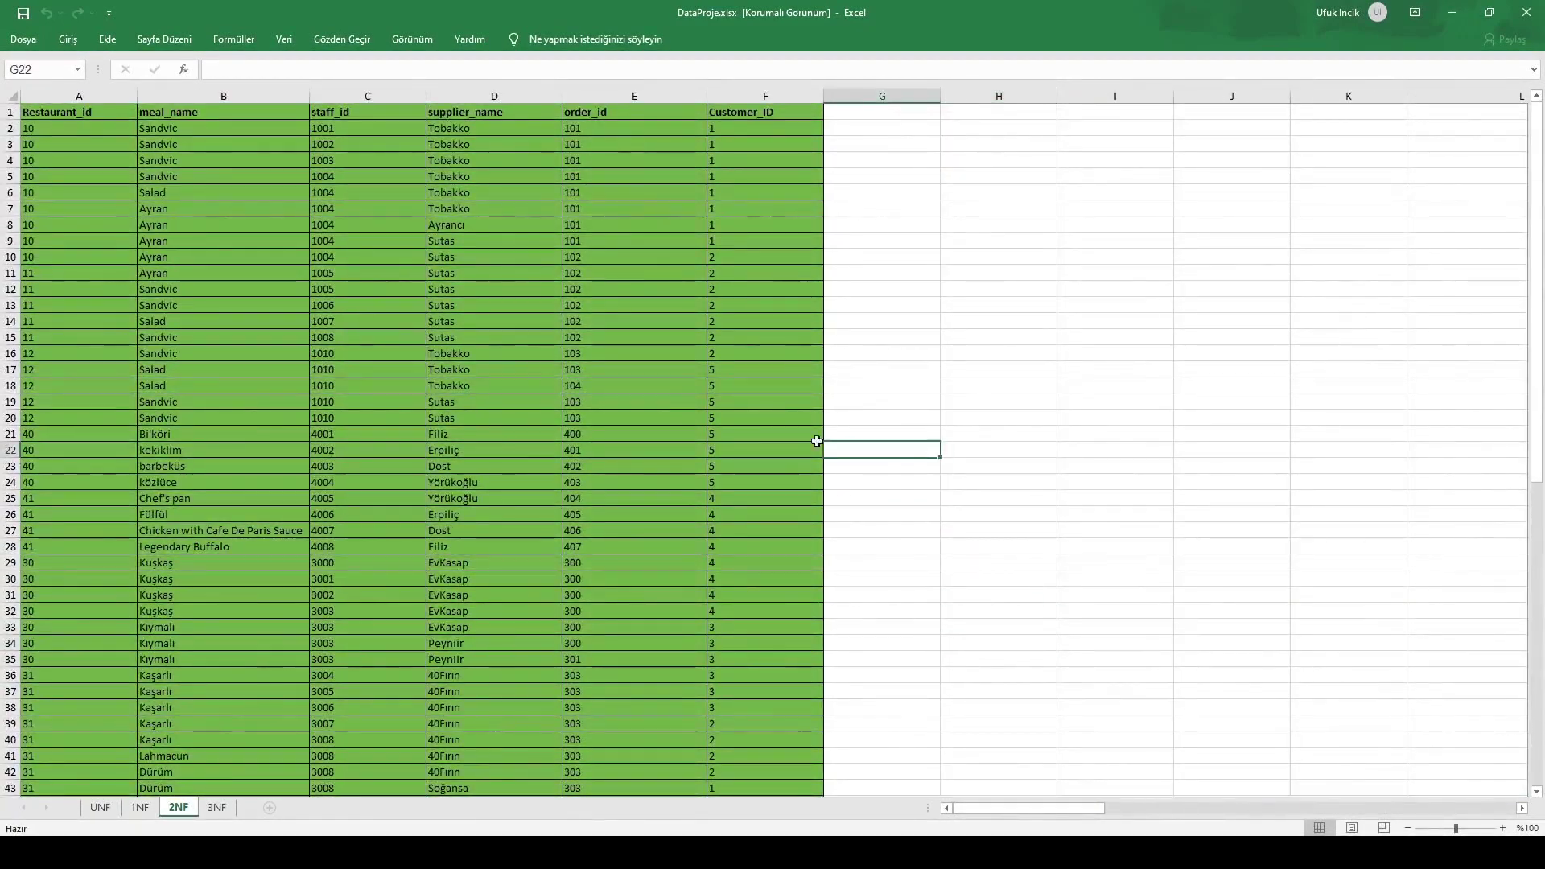
# Browse the 2NF sheet's tables, then switch to the 3NF sheet
pyautogui.scroll(-11, 870, 366)
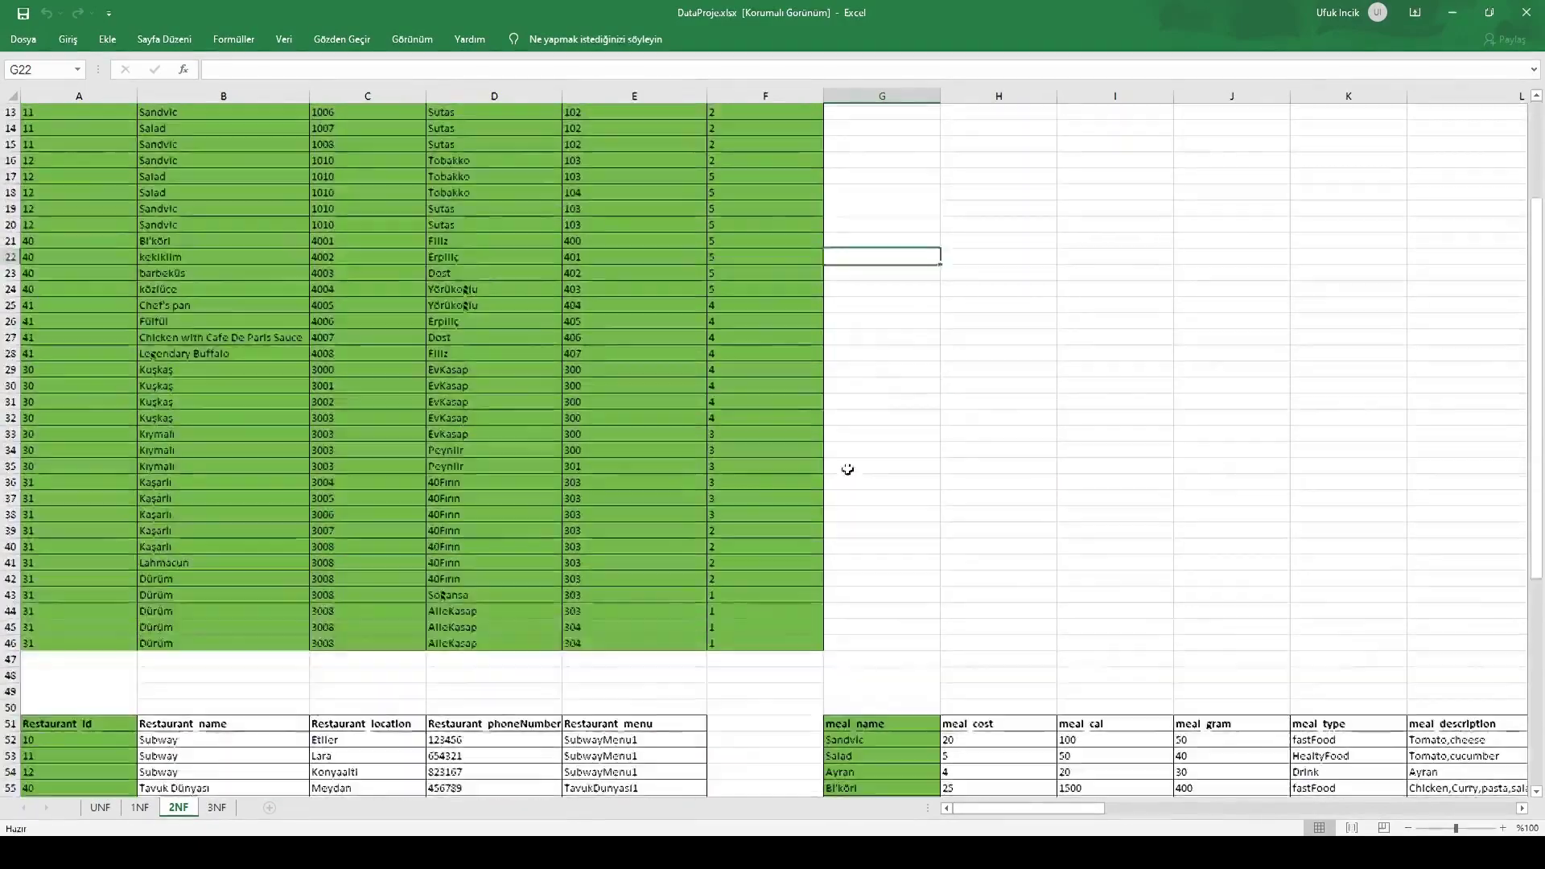
pyautogui.hscroll(11, 872, 794)
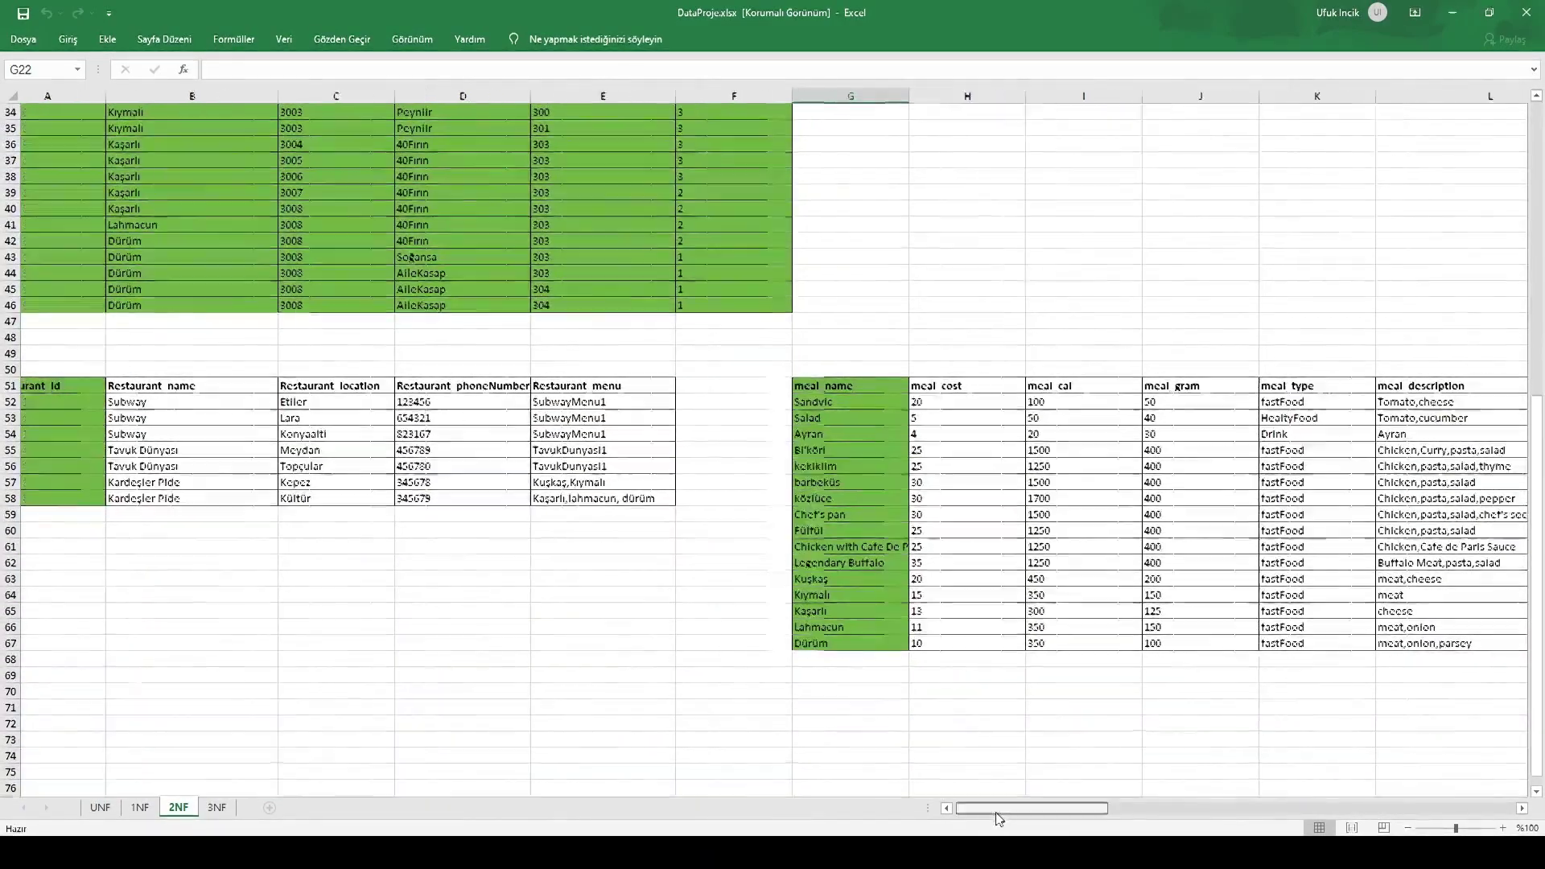
pyautogui.scroll(-1, 1113, 814)
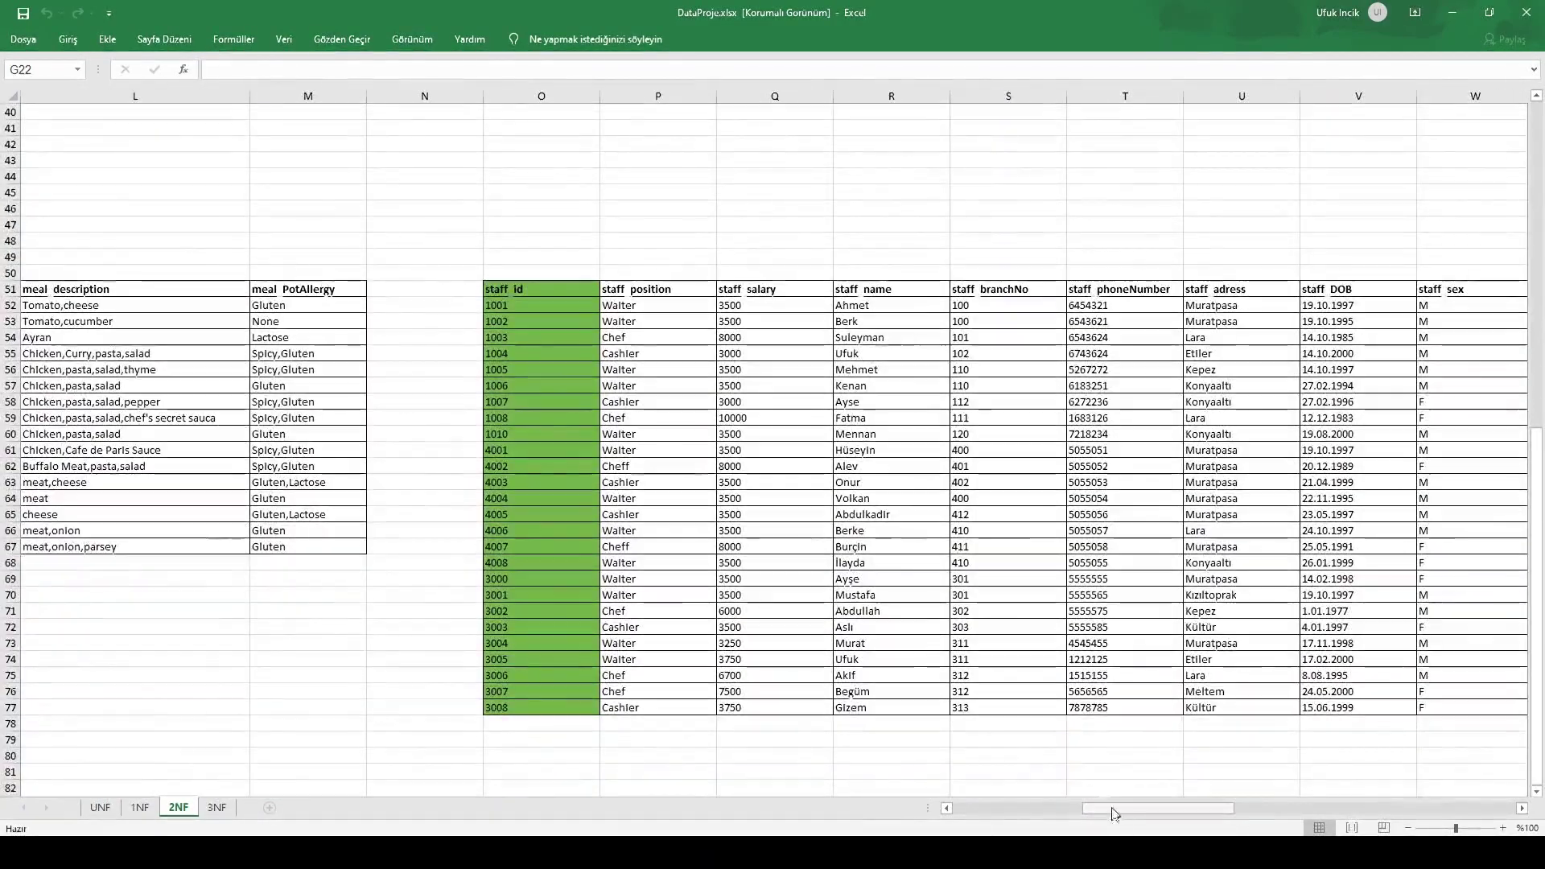
pyautogui.moveTo(1146, 809); pyautogui.dragTo(1324, 790)
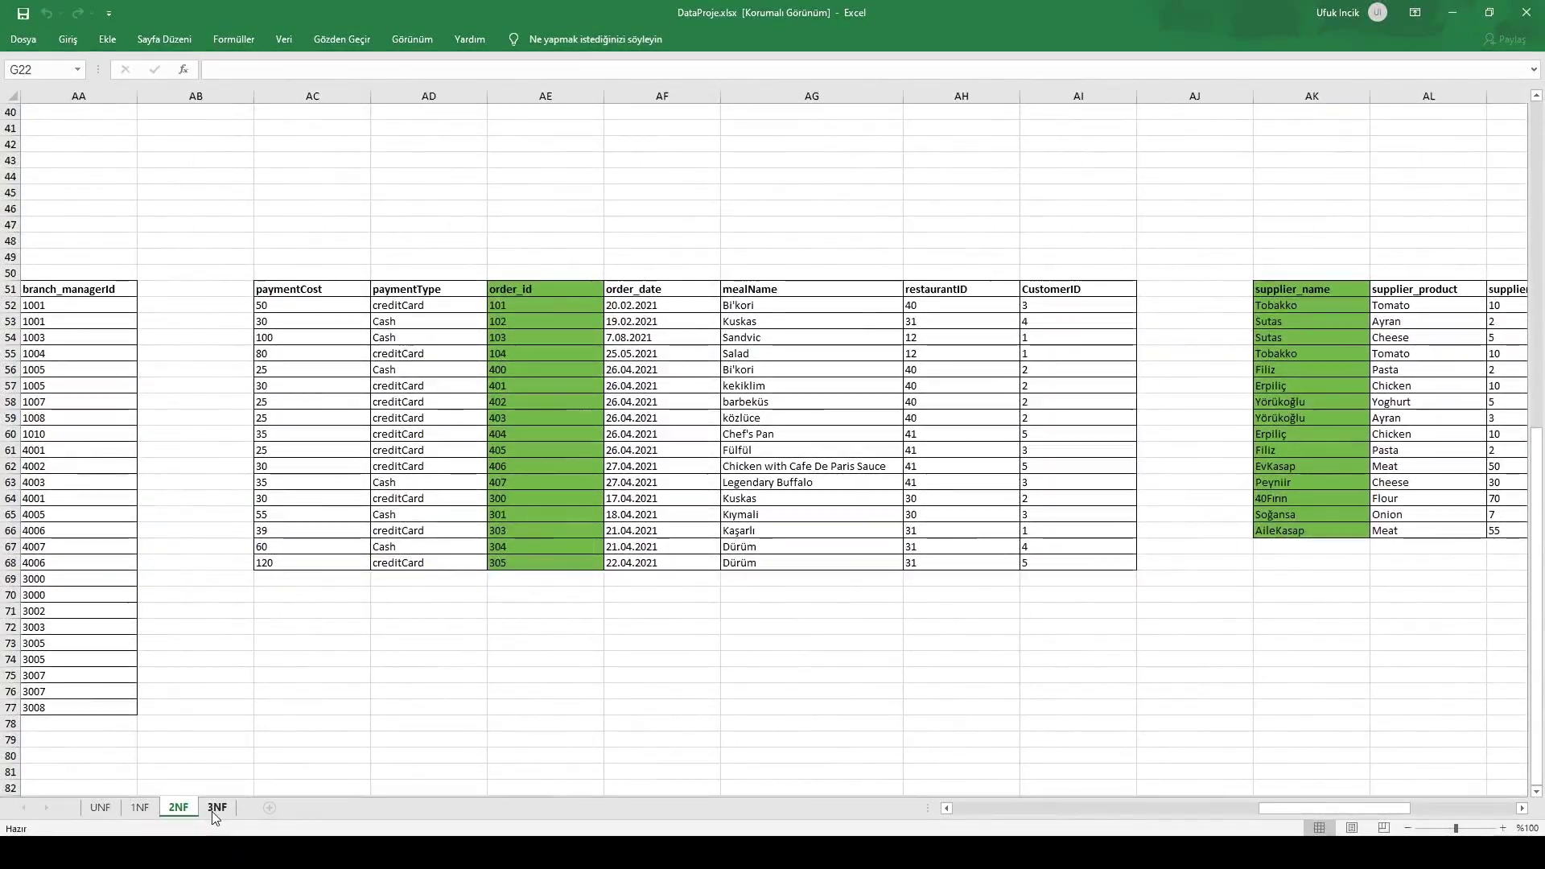
pyautogui.click(216, 808)
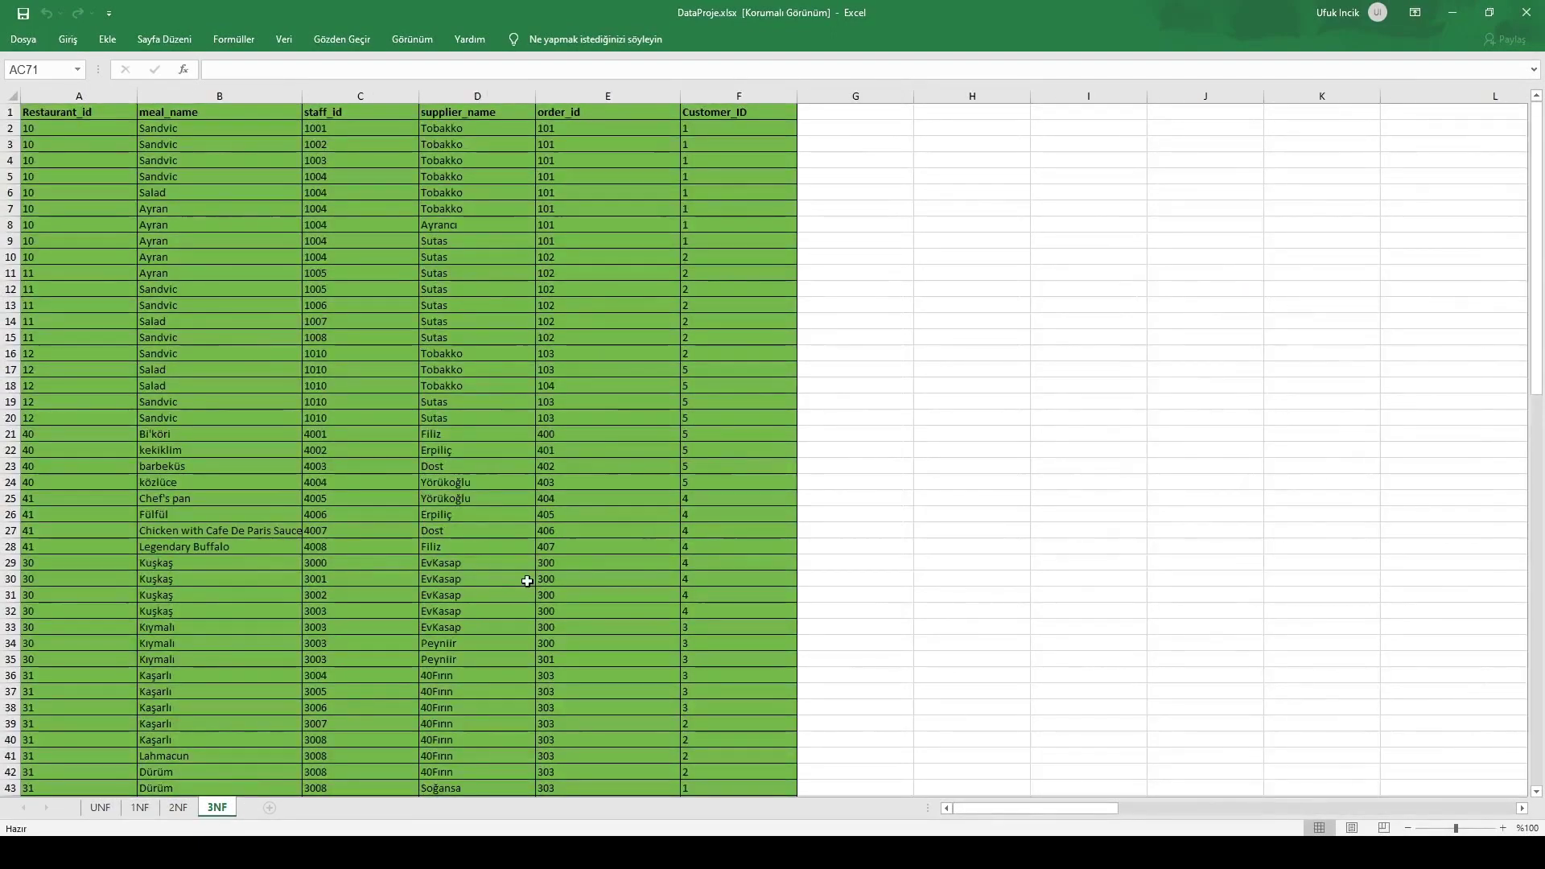
# Browse the 3NF tables, highlighting the branch table's branch_no values, then return to PowerPoint
pyautogui.scroll(-11, 1020, 756)
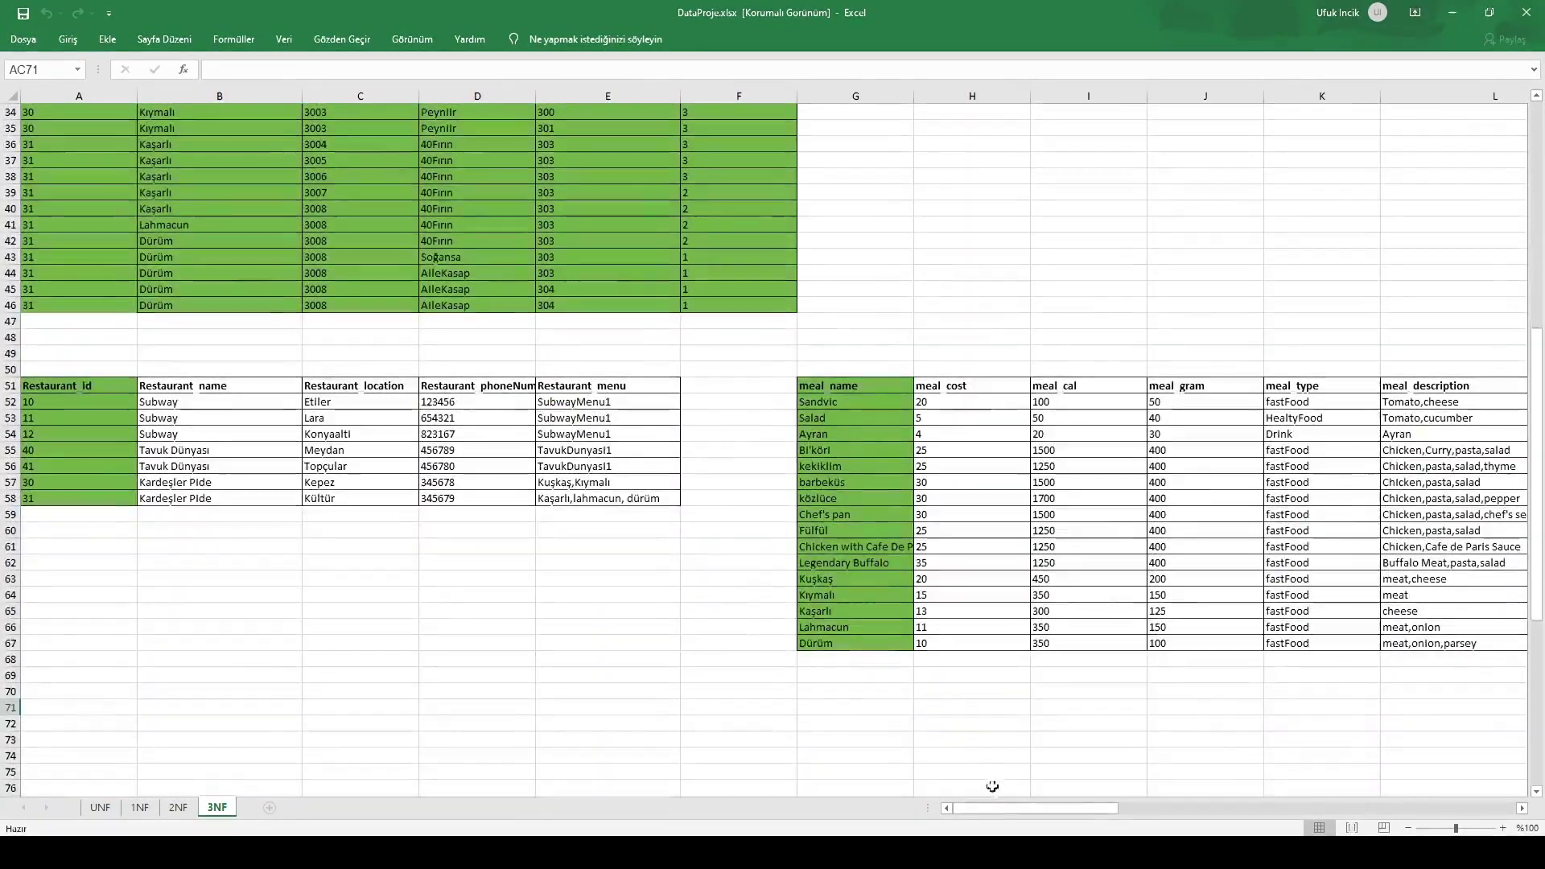
pyautogui.moveTo(1017, 808); pyautogui.dragTo(1039, 818)
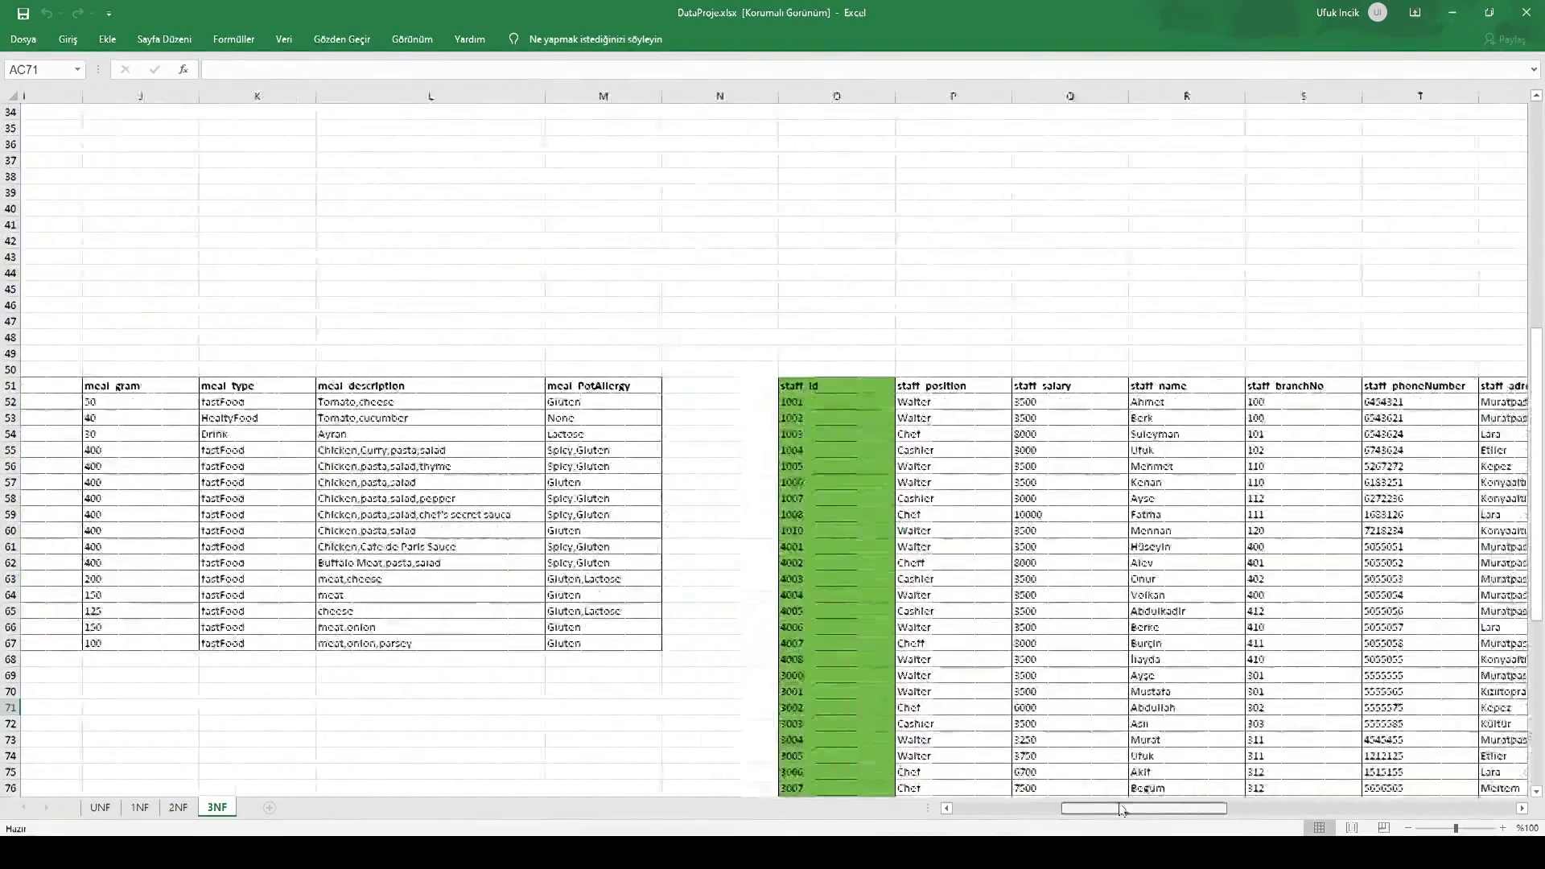
pyautogui.moveTo(1122, 808); pyautogui.dragTo(1181, 809)
pyautogui.scroll(-5, 820, 678)
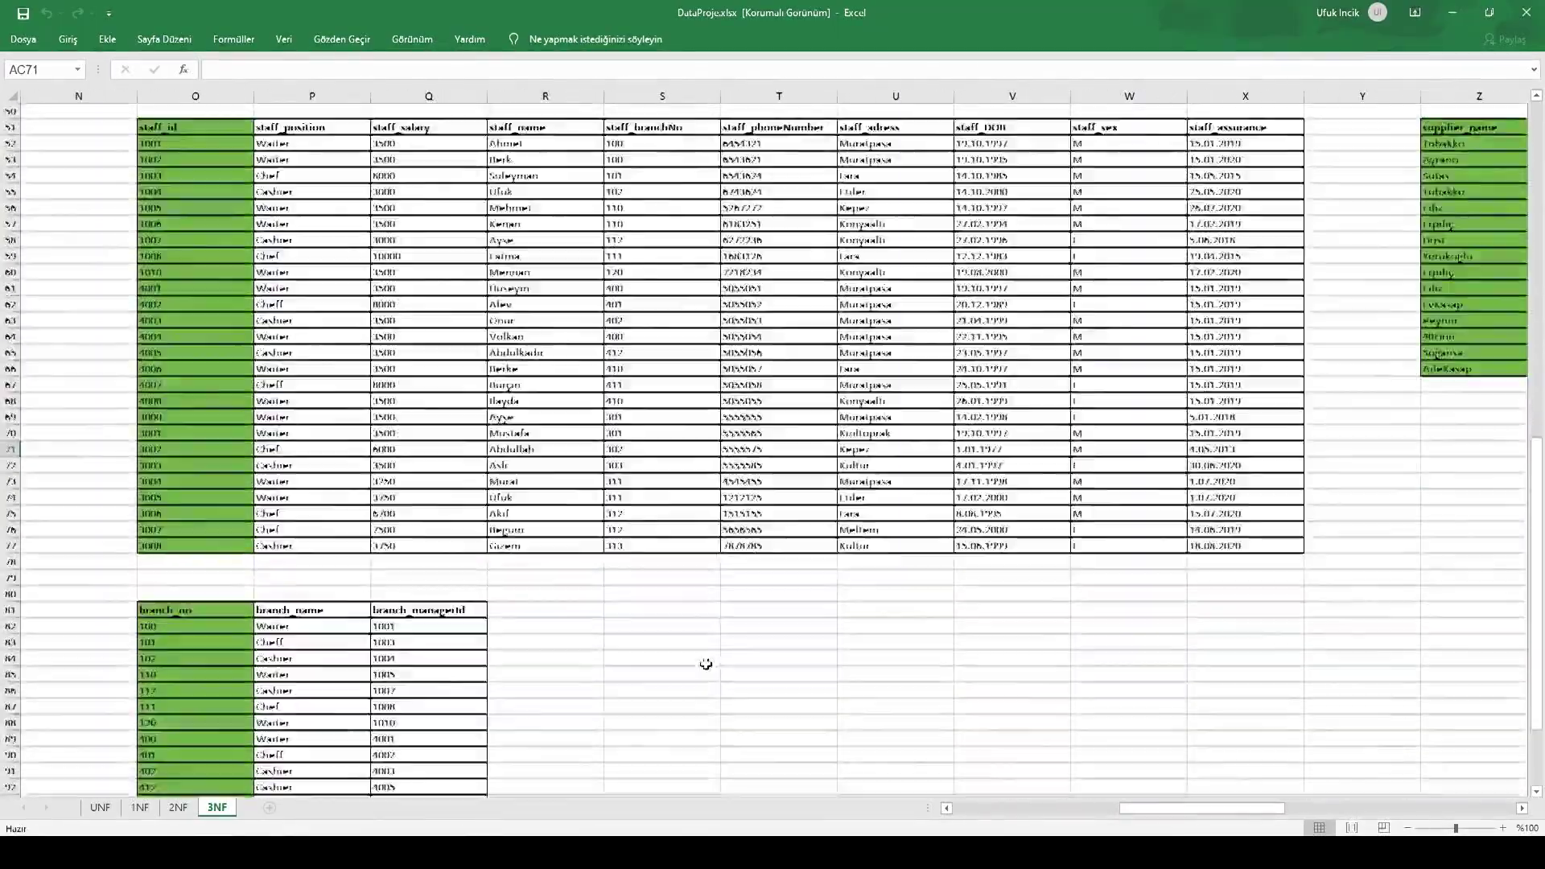
pyautogui.scroll(-4, 705, 664)
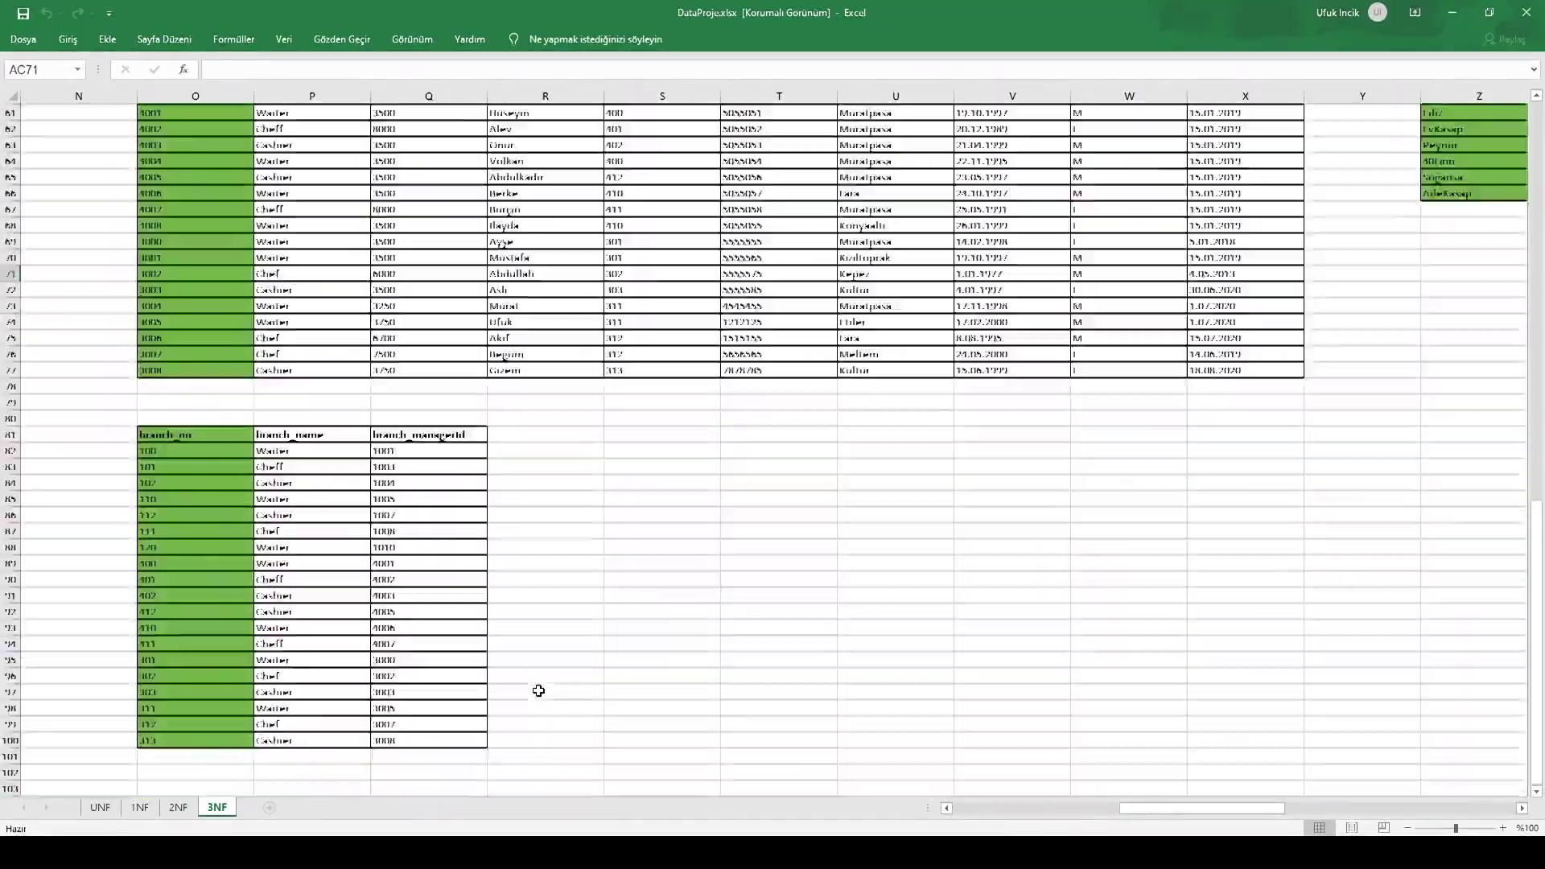
pyautogui.moveTo(183, 434); pyautogui.dragTo(189, 724)
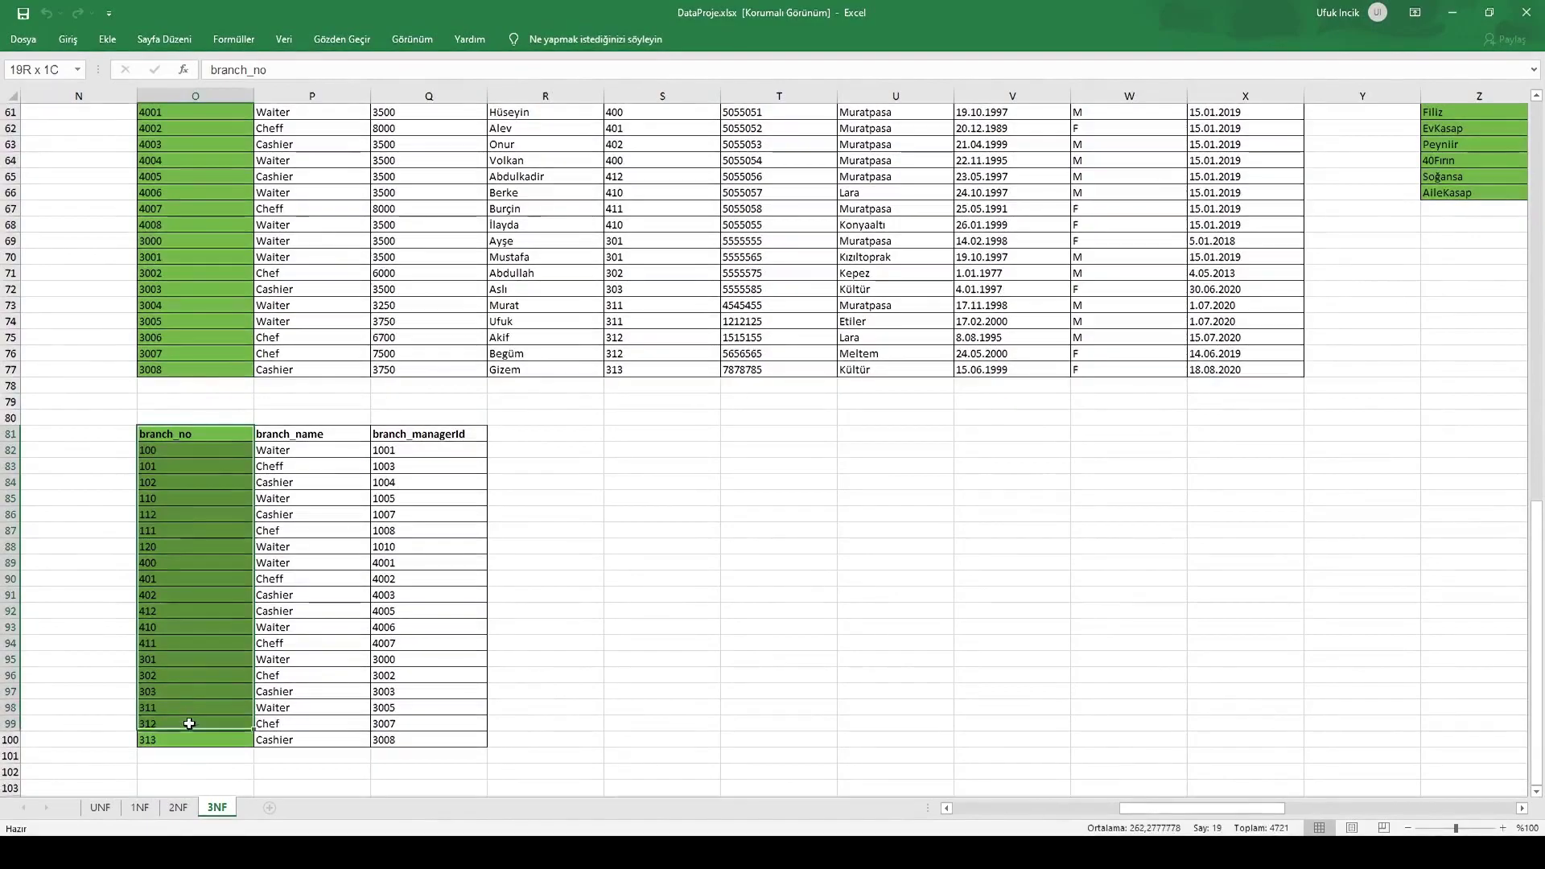
pyautogui.click(567, 612)
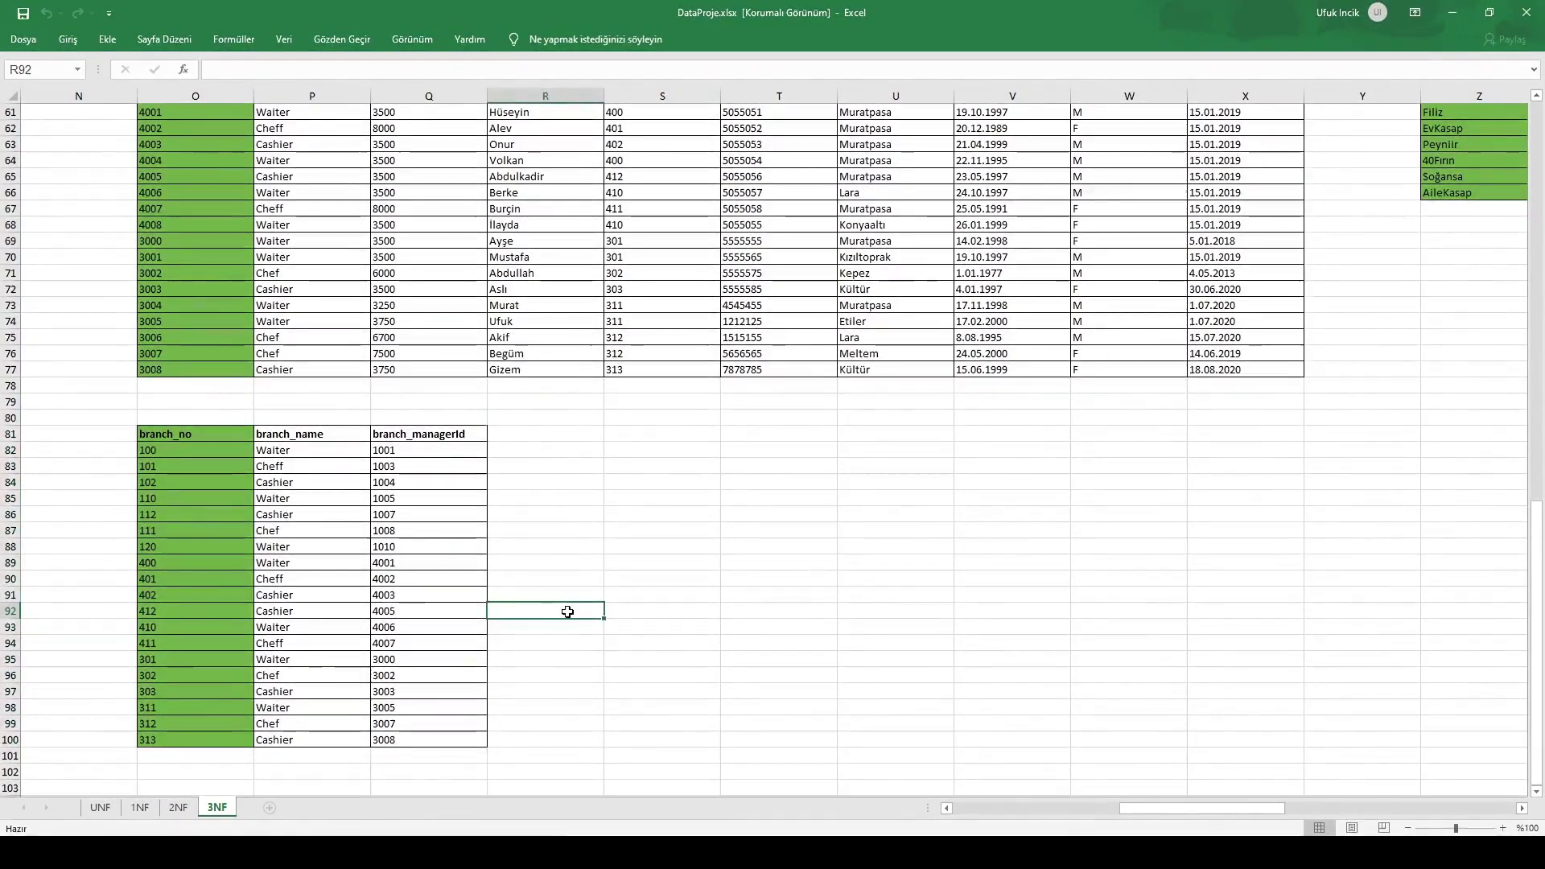
pyautogui.scroll(5, 567, 611)
pyautogui.moveTo(1179, 807); pyautogui.dragTo(1012, 809)
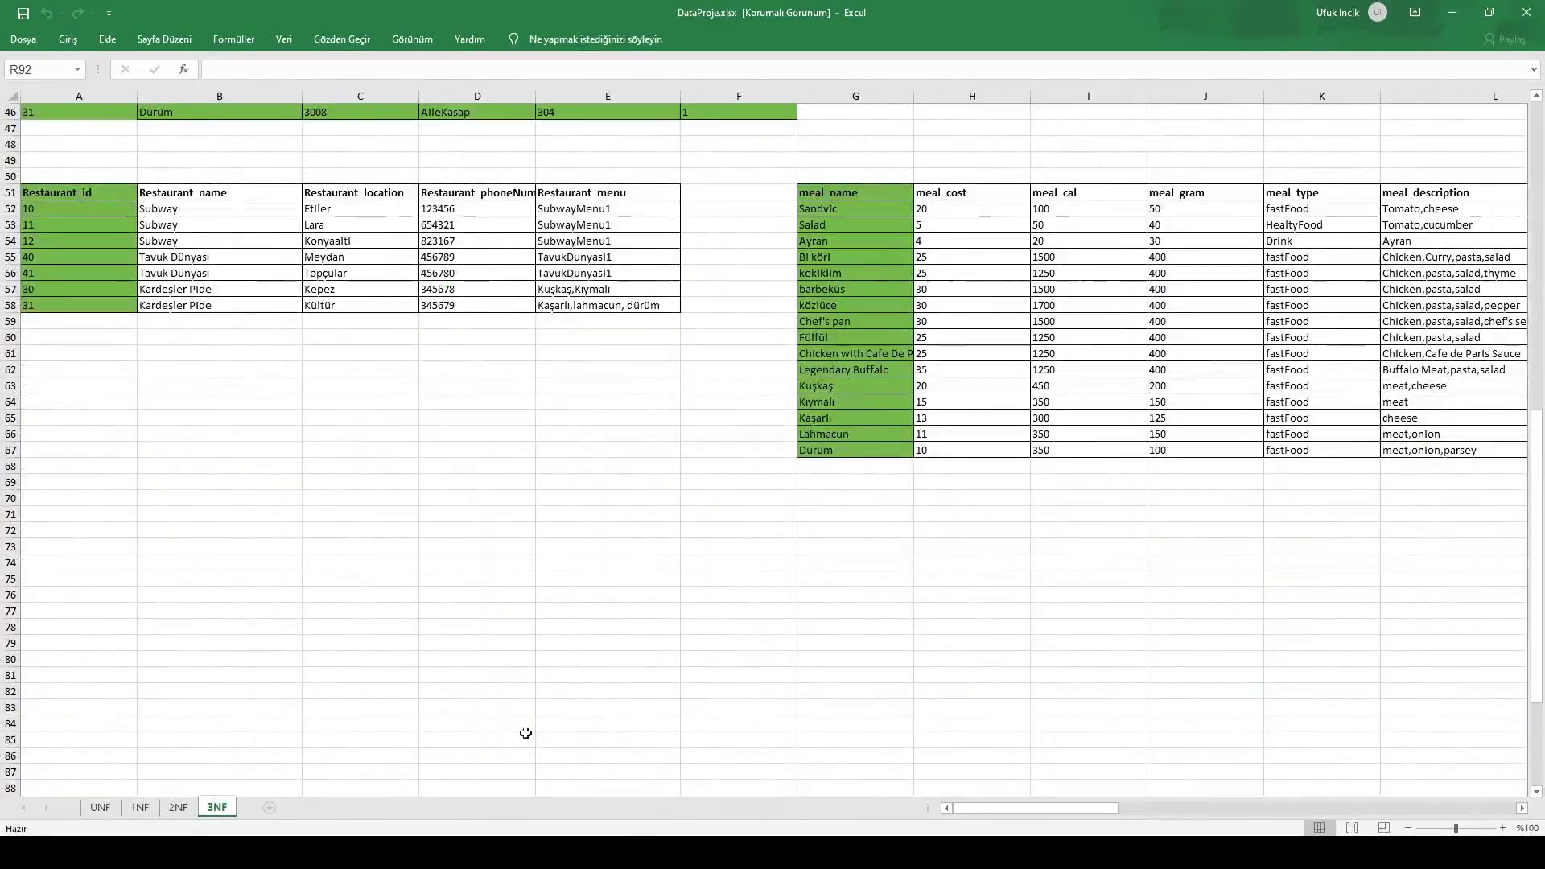
pyautogui.hotkey('alt', 'Tab')
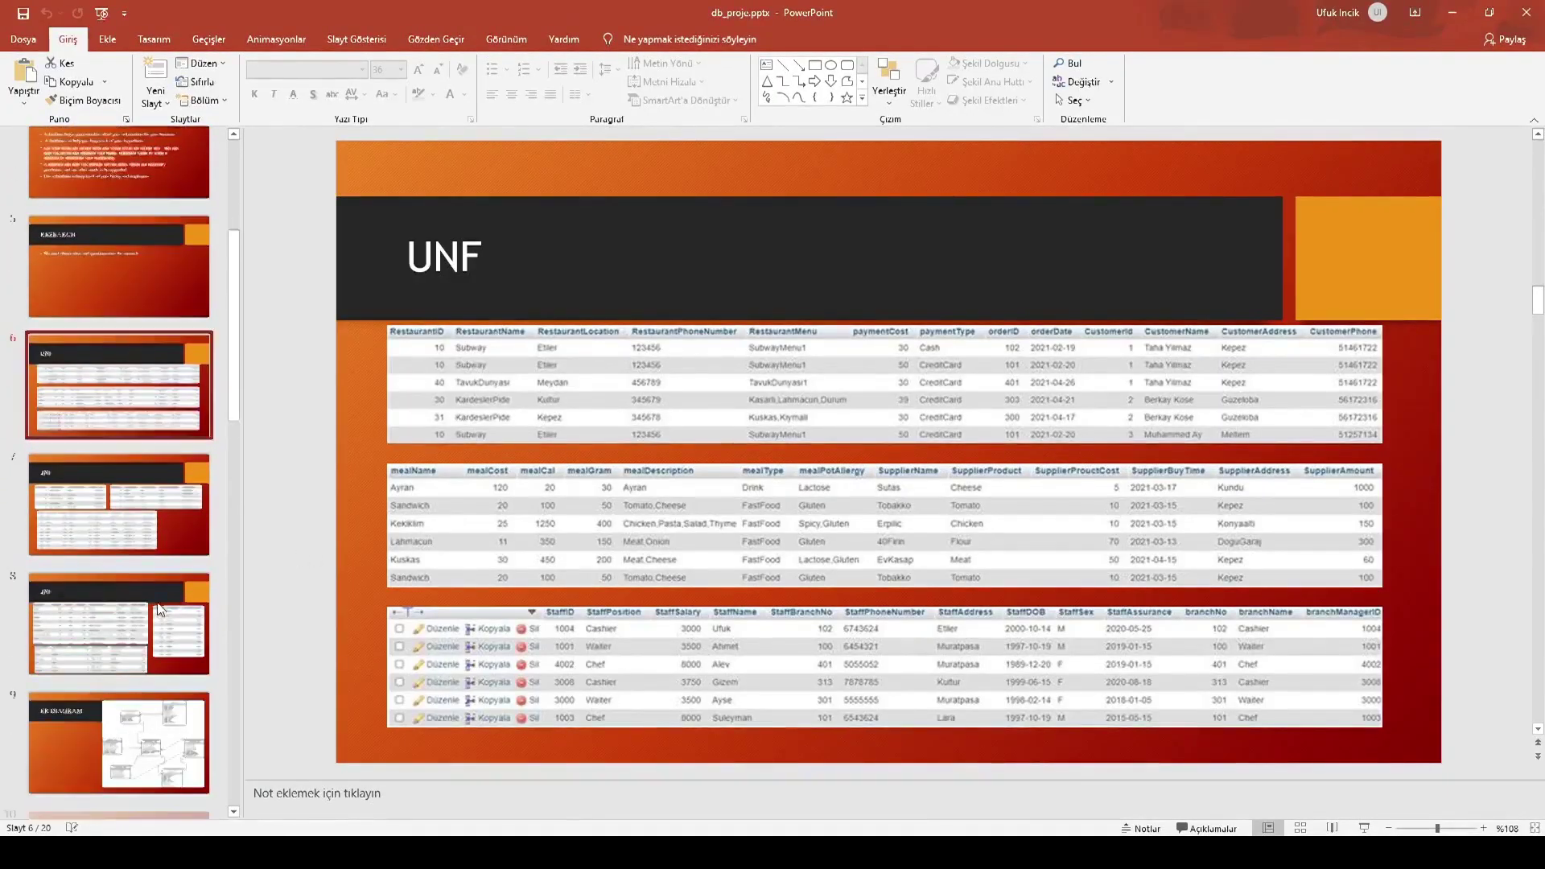
# Start the slide show from the UNF slide and advance to the ER diagram
pyautogui.hotkey('shift', 'F5')
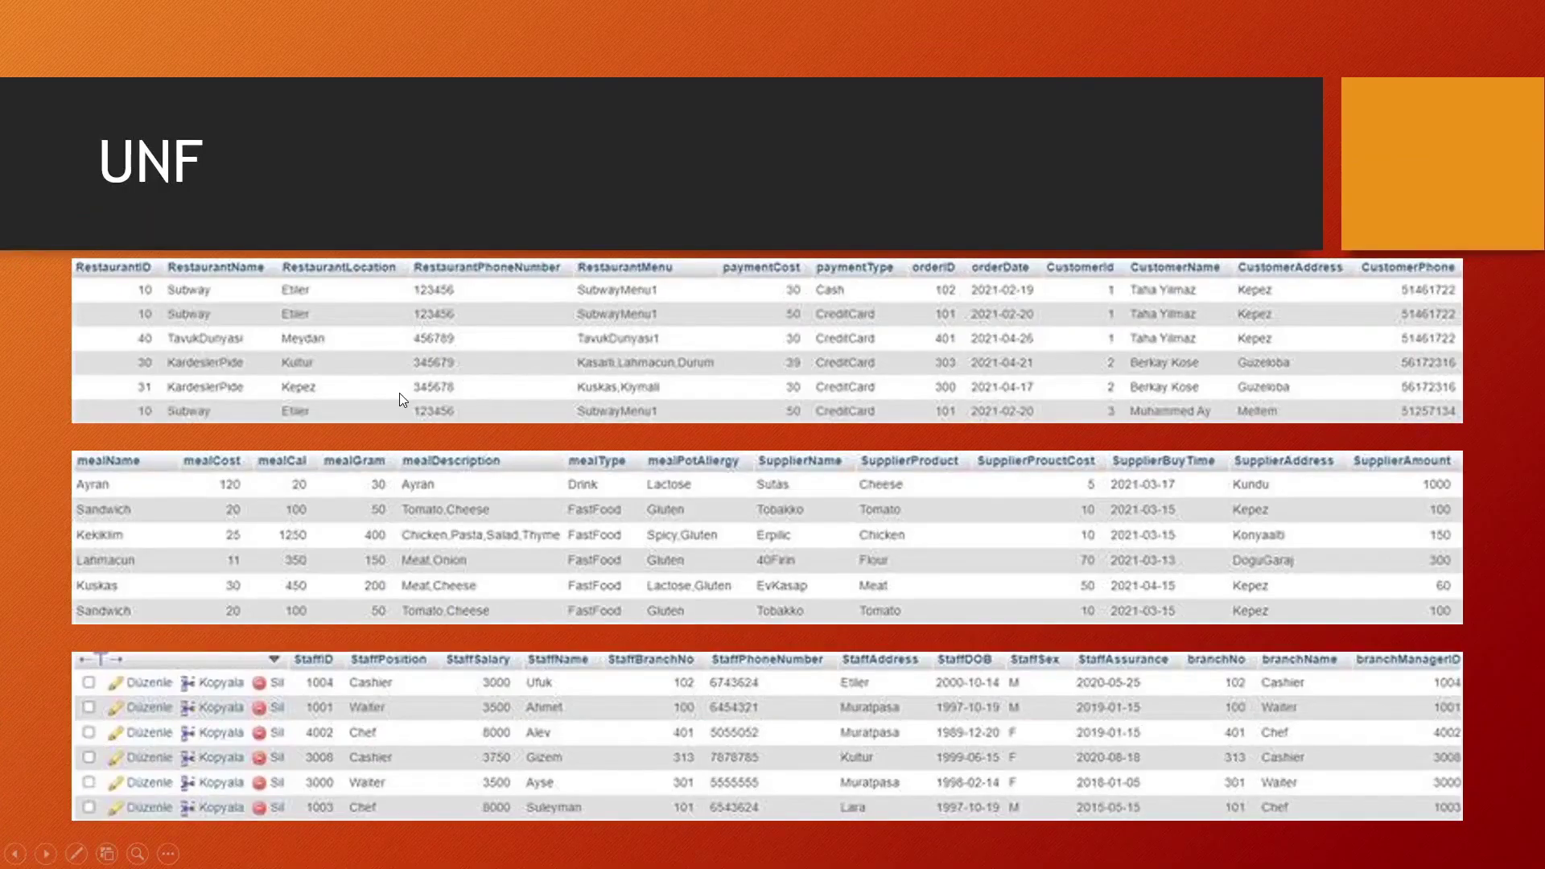
pyautogui.press('Right')
pyautogui.press('Right')
pyautogui.press('Right')
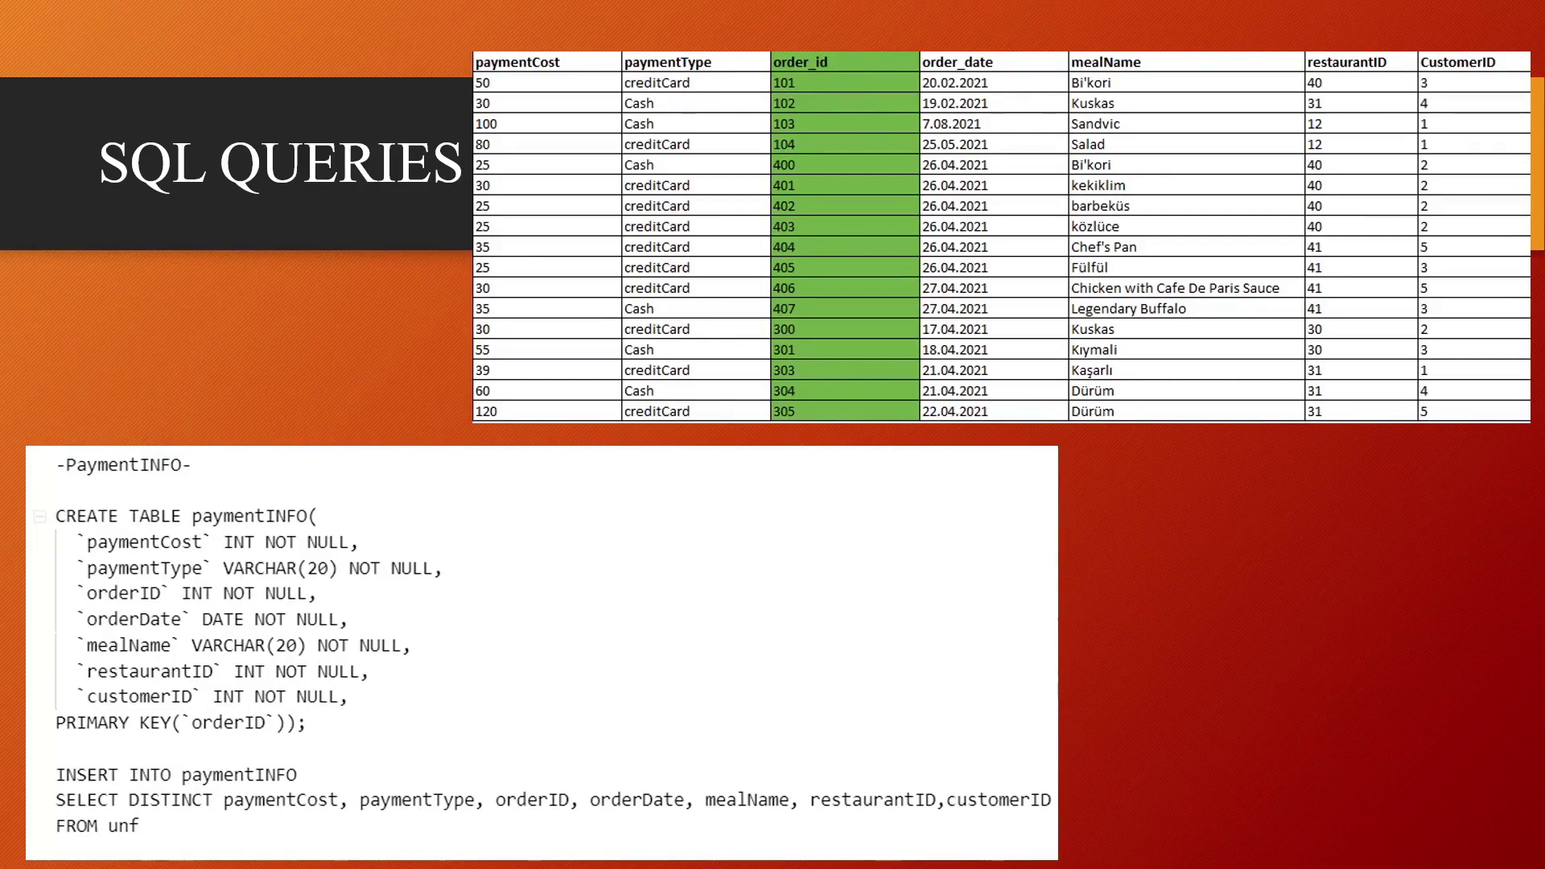
# Advance the slide show to the mealINFO SQL query slide
pyautogui.press('Right')
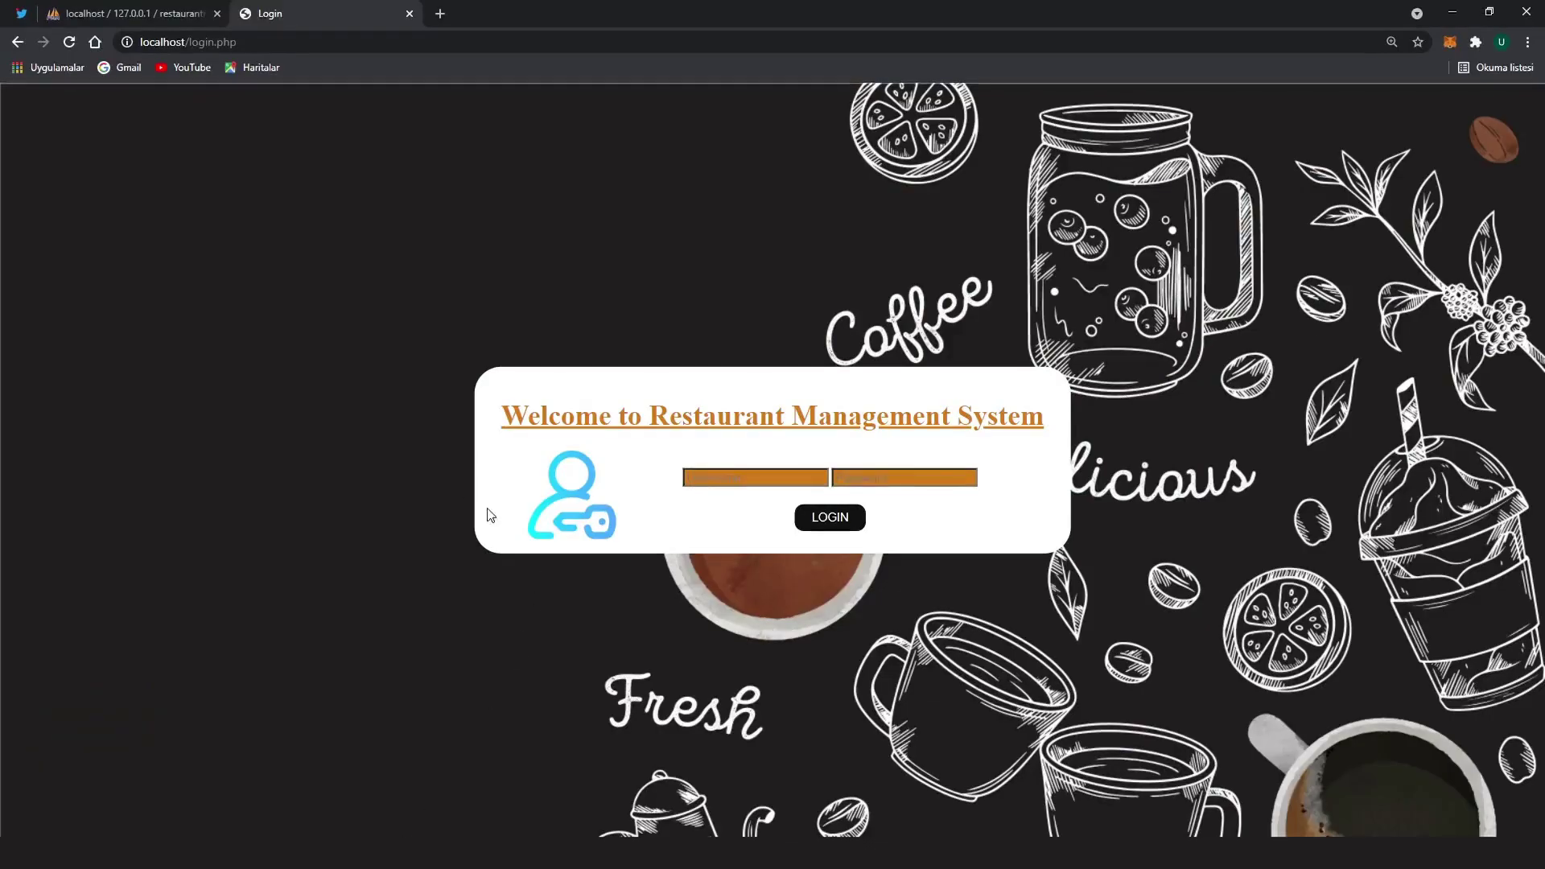
# Try logging in with the admin username and a guessed password, returning after the failure
pyautogui.moveTo(497, 426); pyautogui.dragTo(1003, 437)
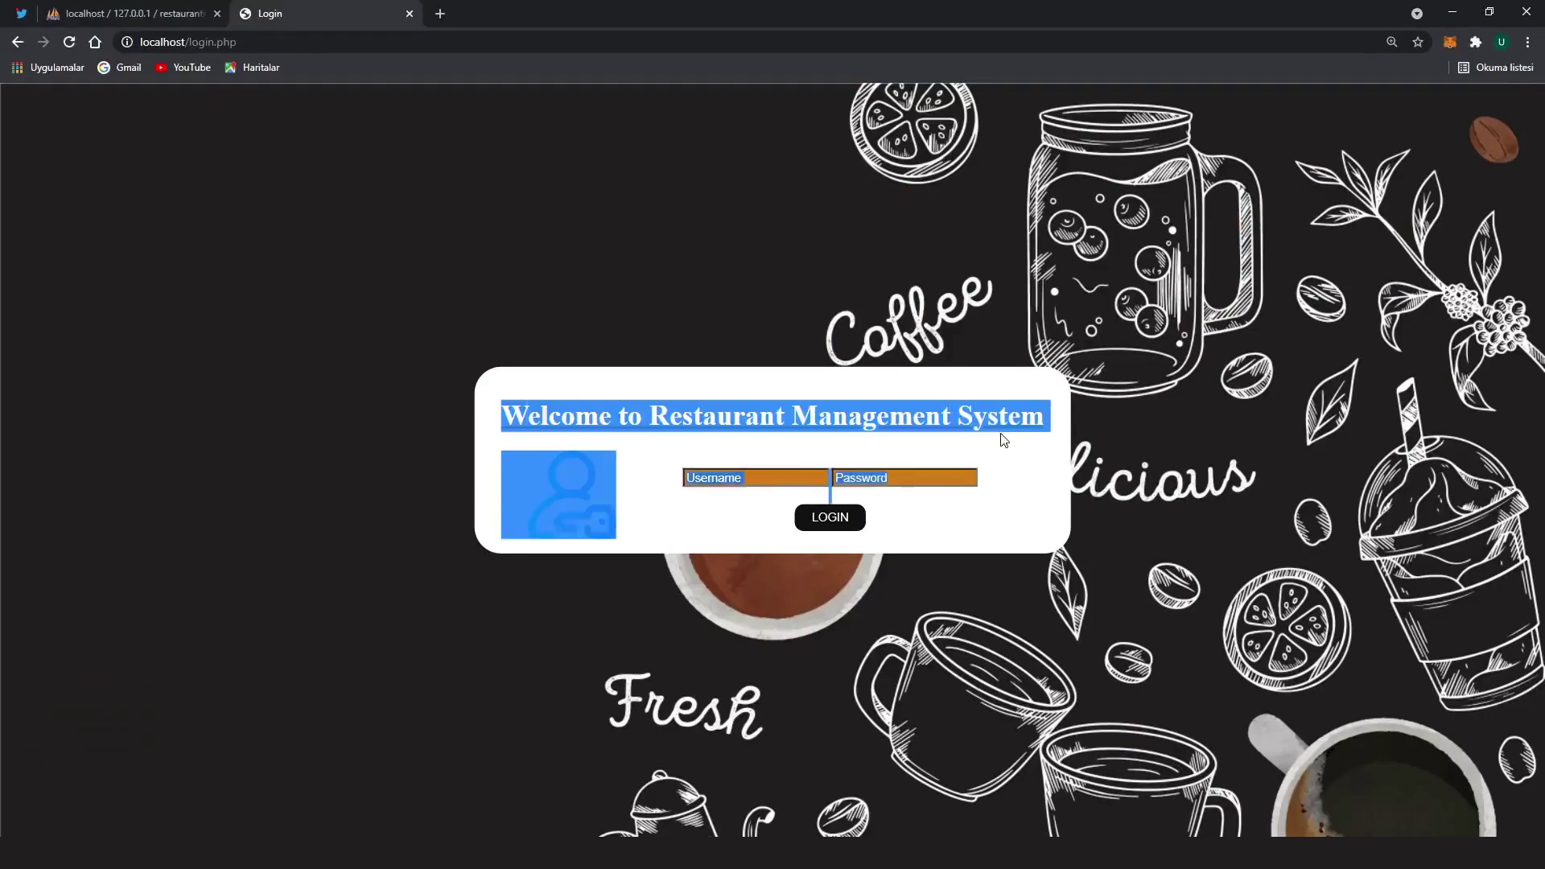
pyautogui.click(1029, 439)
pyautogui.click(768, 480)
pyautogui.write('suleyman')
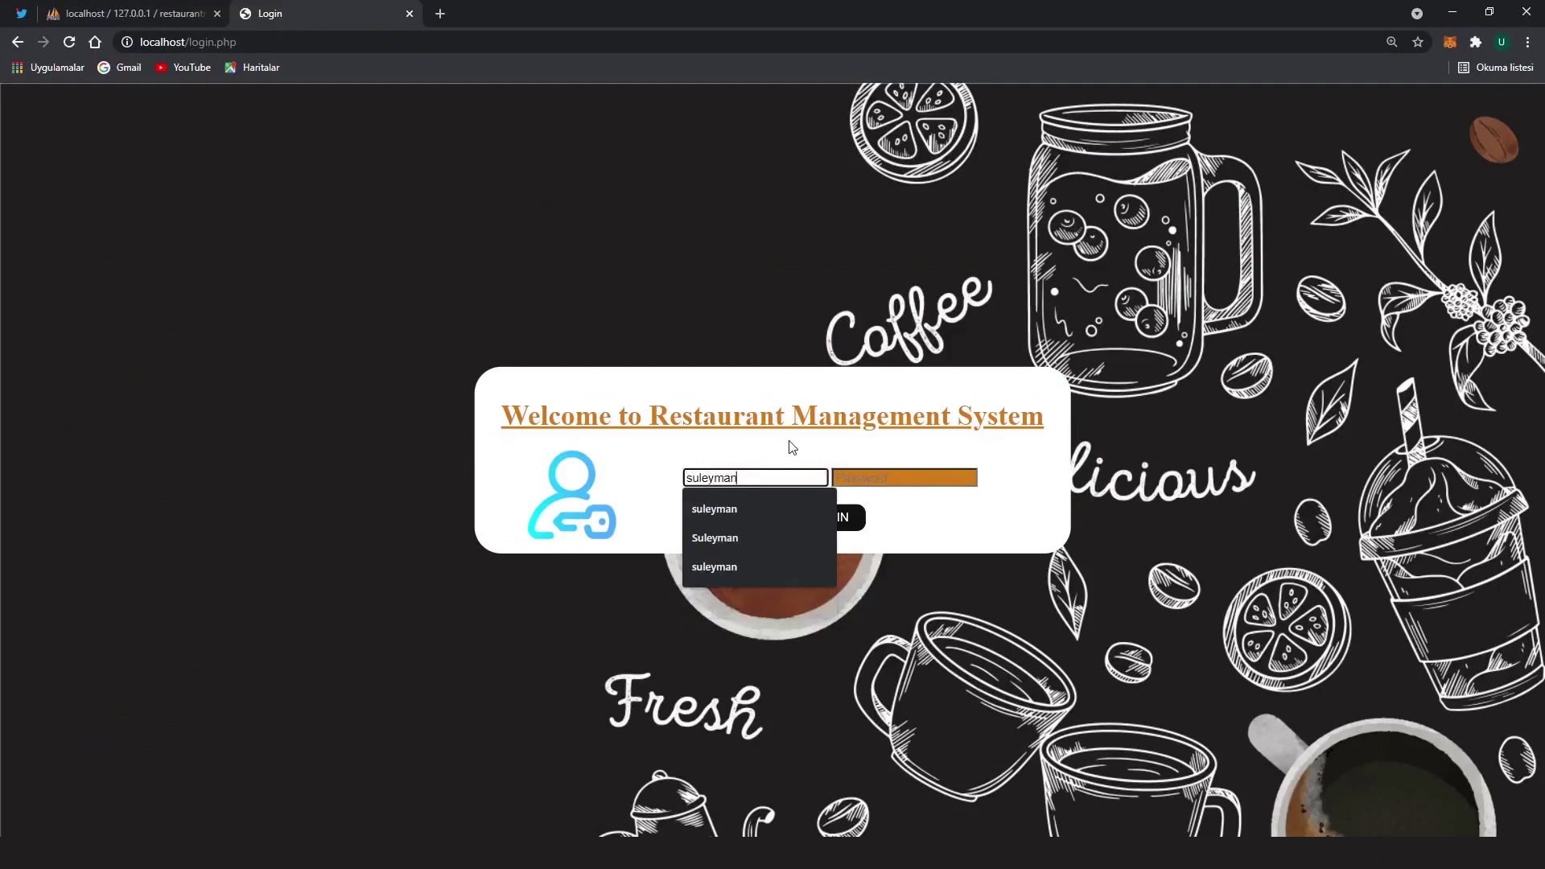
pyautogui.press('Tab')
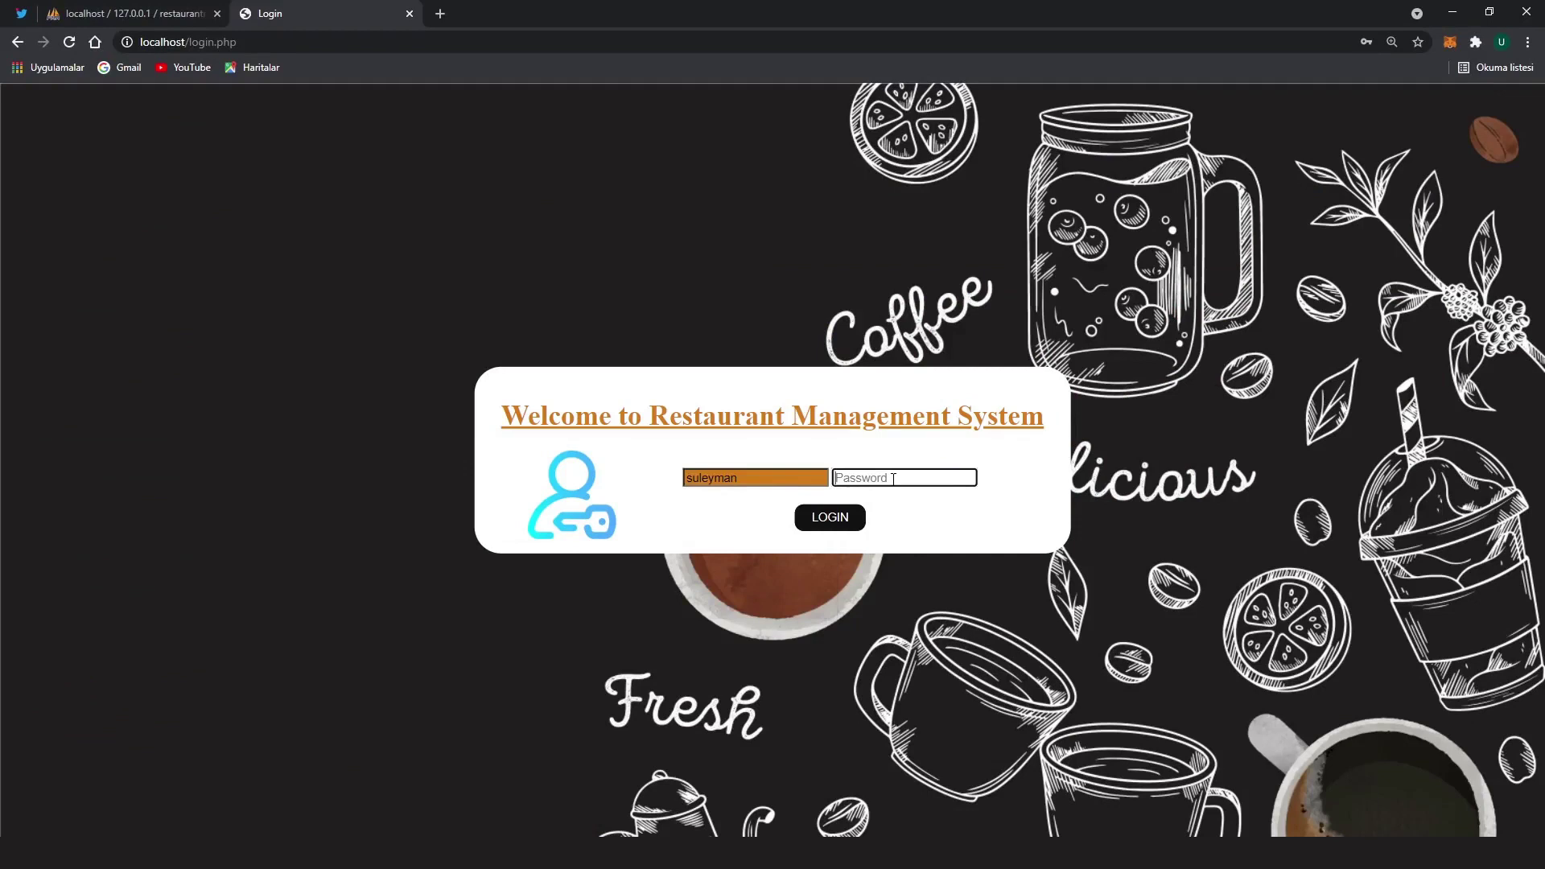
pyautogui.write('123')
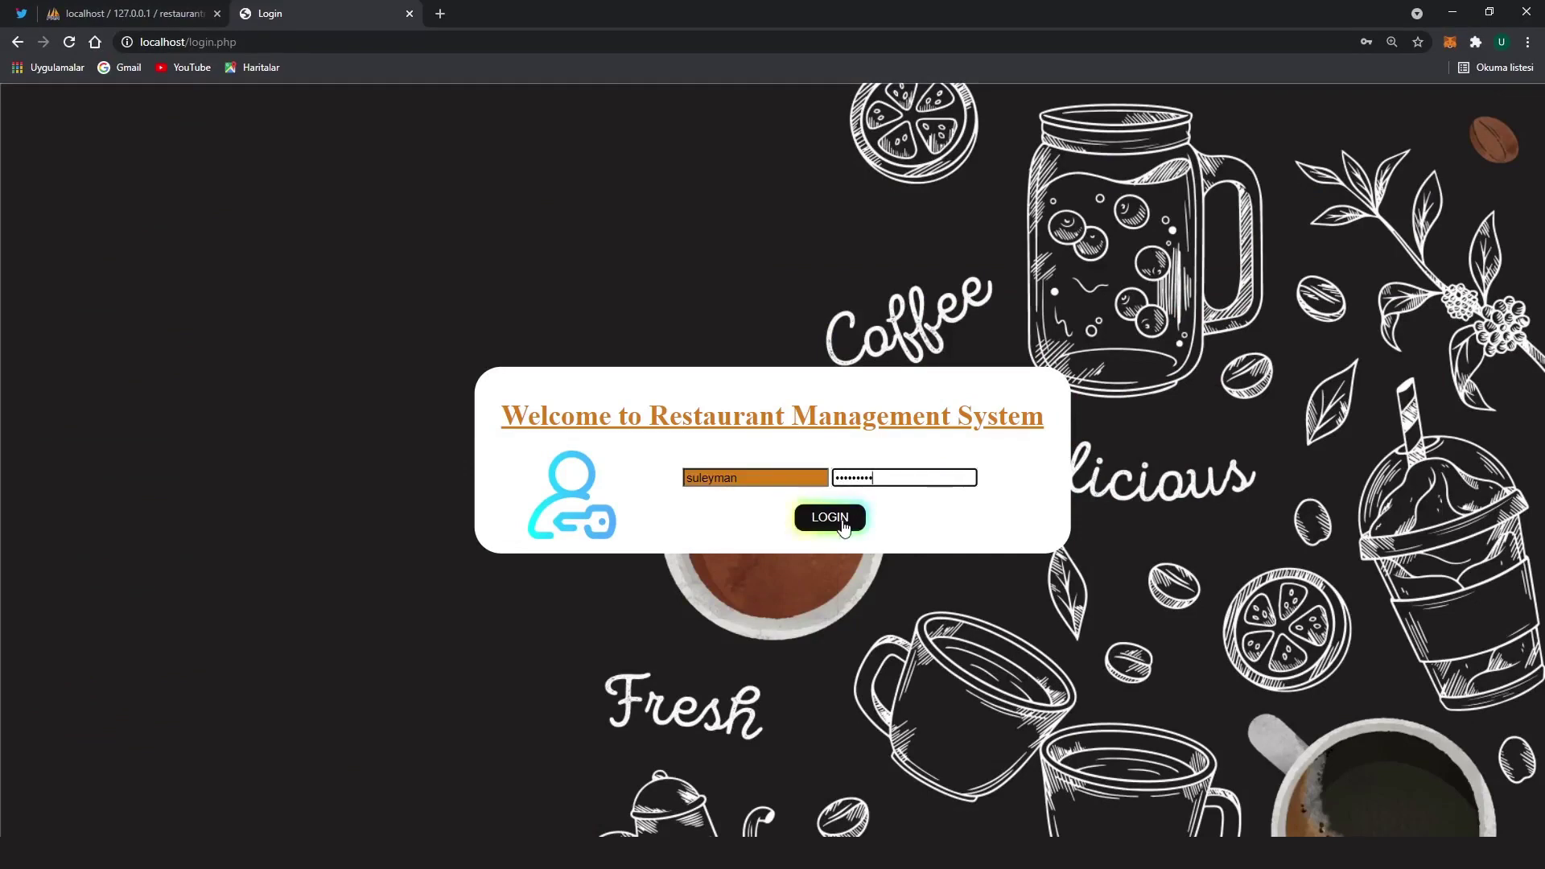
pyautogui.click(829, 517)
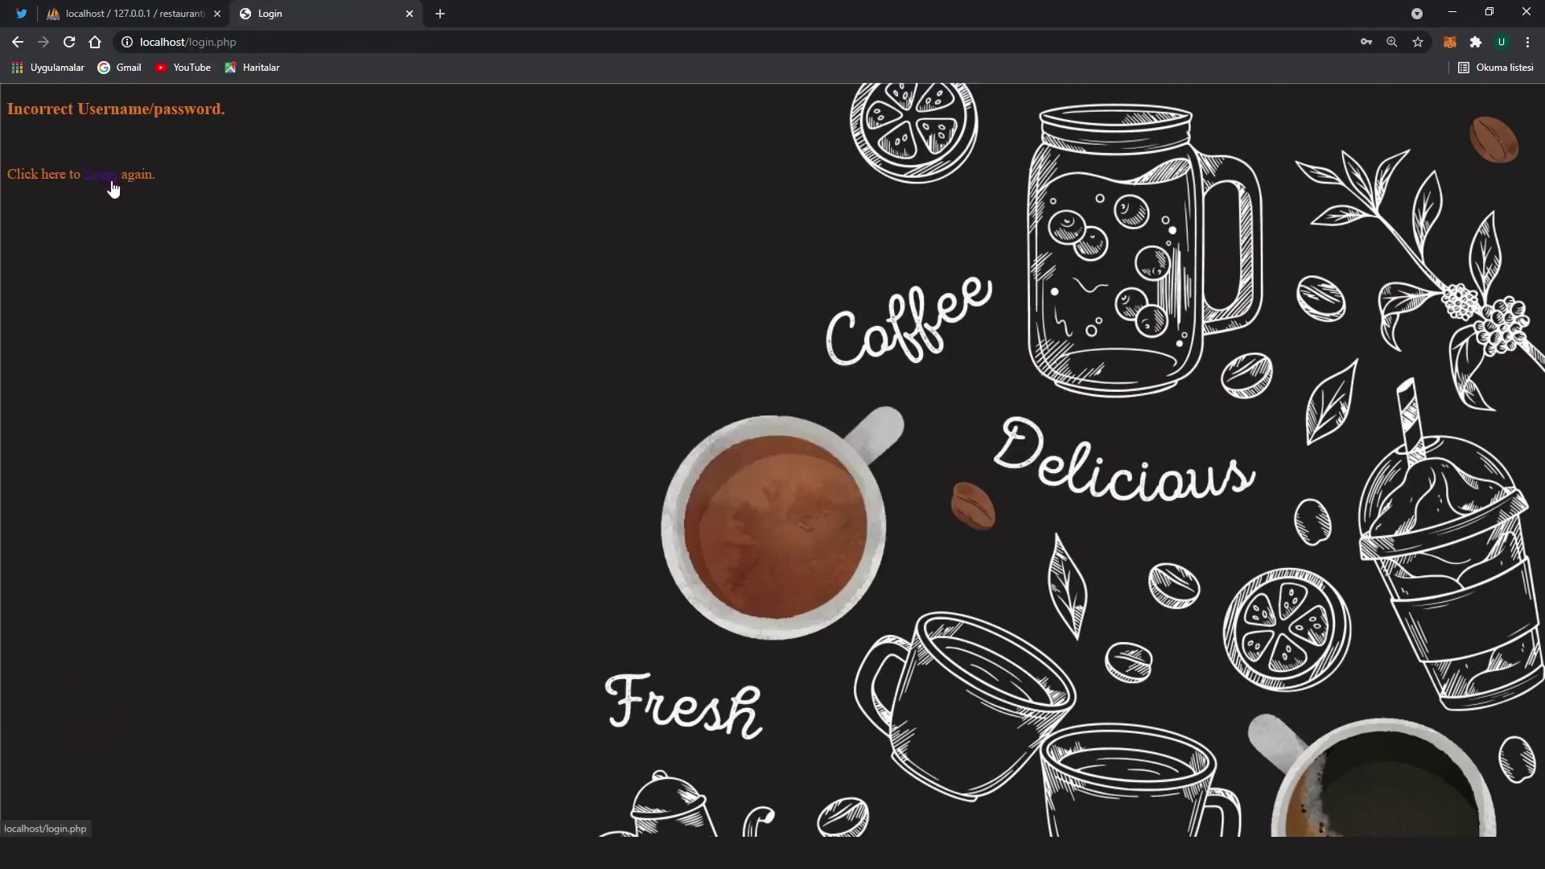
pyautogui.click(113, 184)
# Re-enter the username, paste the password copied from phpMyAdmin's users table, and log in
pyautogui.click(703, 475)
pyautogui.write('suleyman')
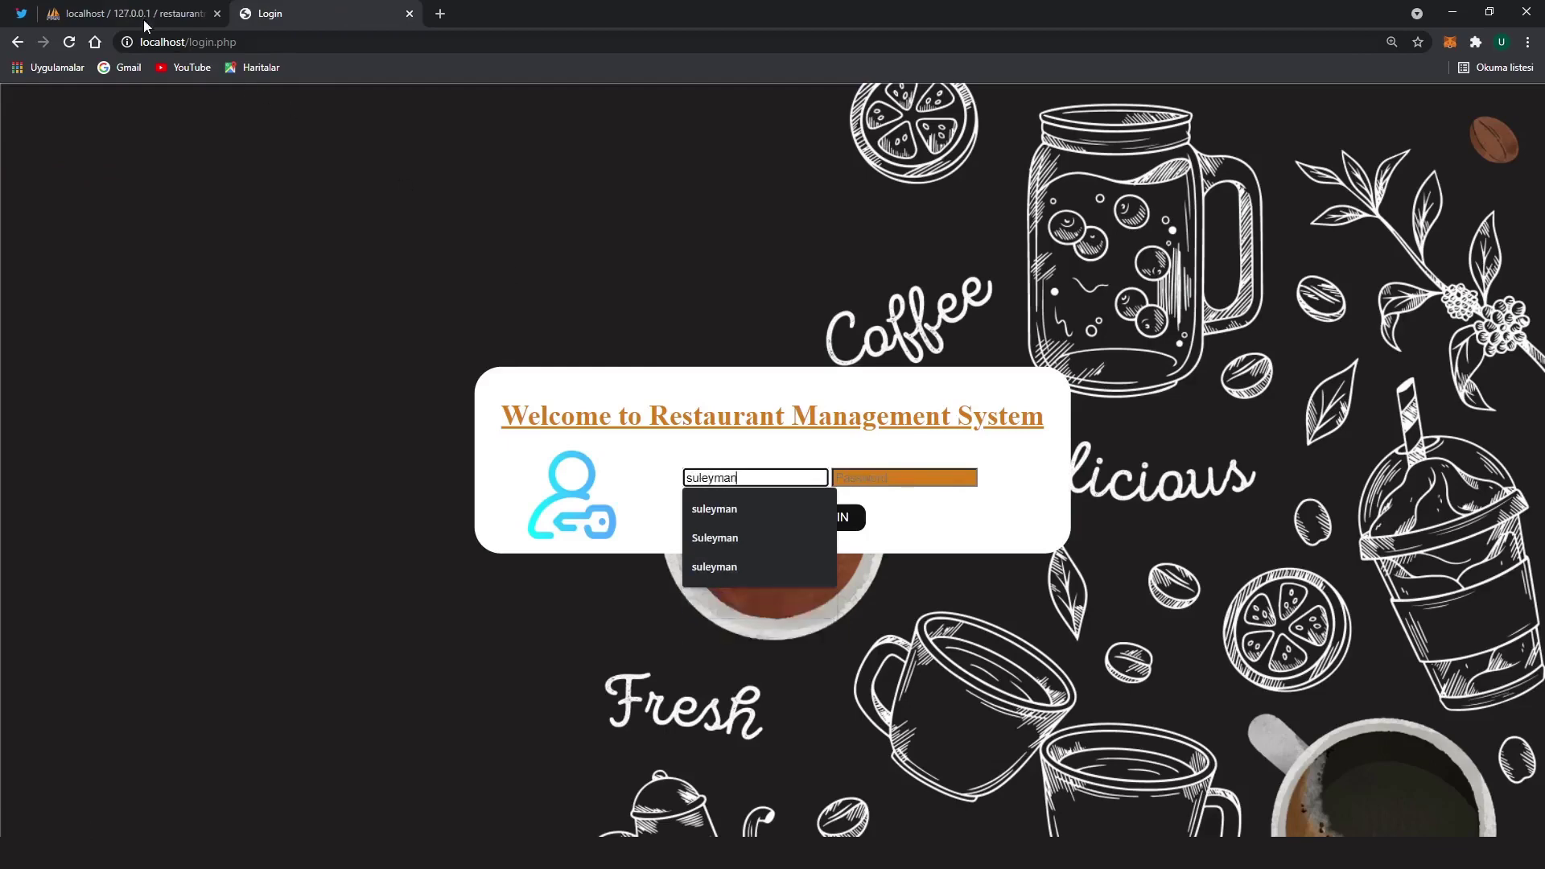
pyautogui.hotkey('ctrl', 'shift', 'Tab')
pyautogui.click(93, 749)
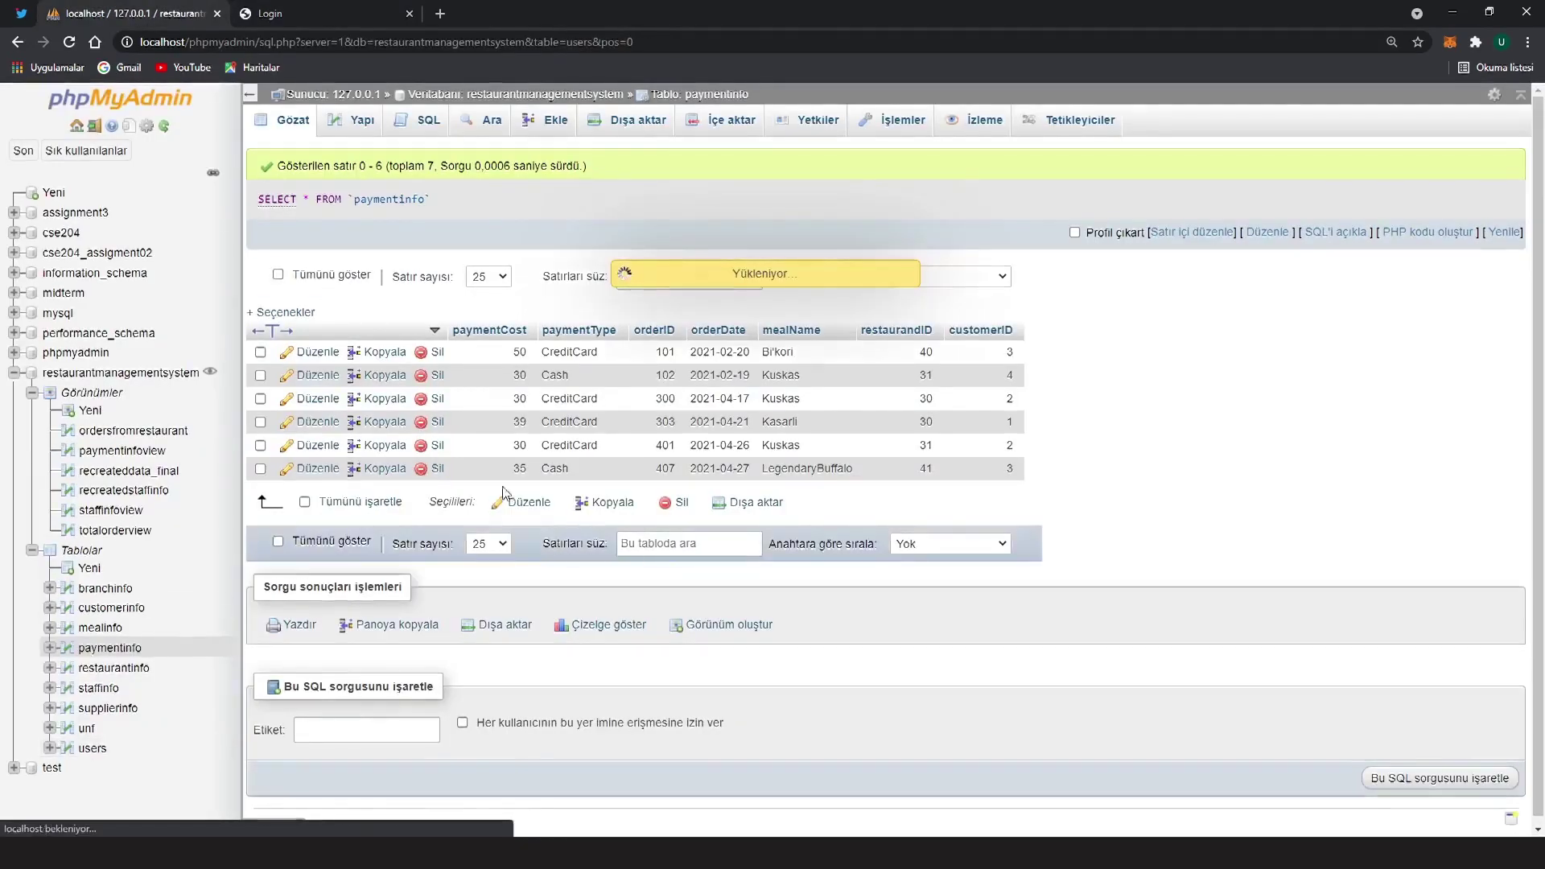
pyautogui.moveTo(415, 416); pyautogui.dragTo(349, 419)
pyautogui.hotkey('ctrl', 'c')
pyautogui.hotkey('ctrl', 'Tab')
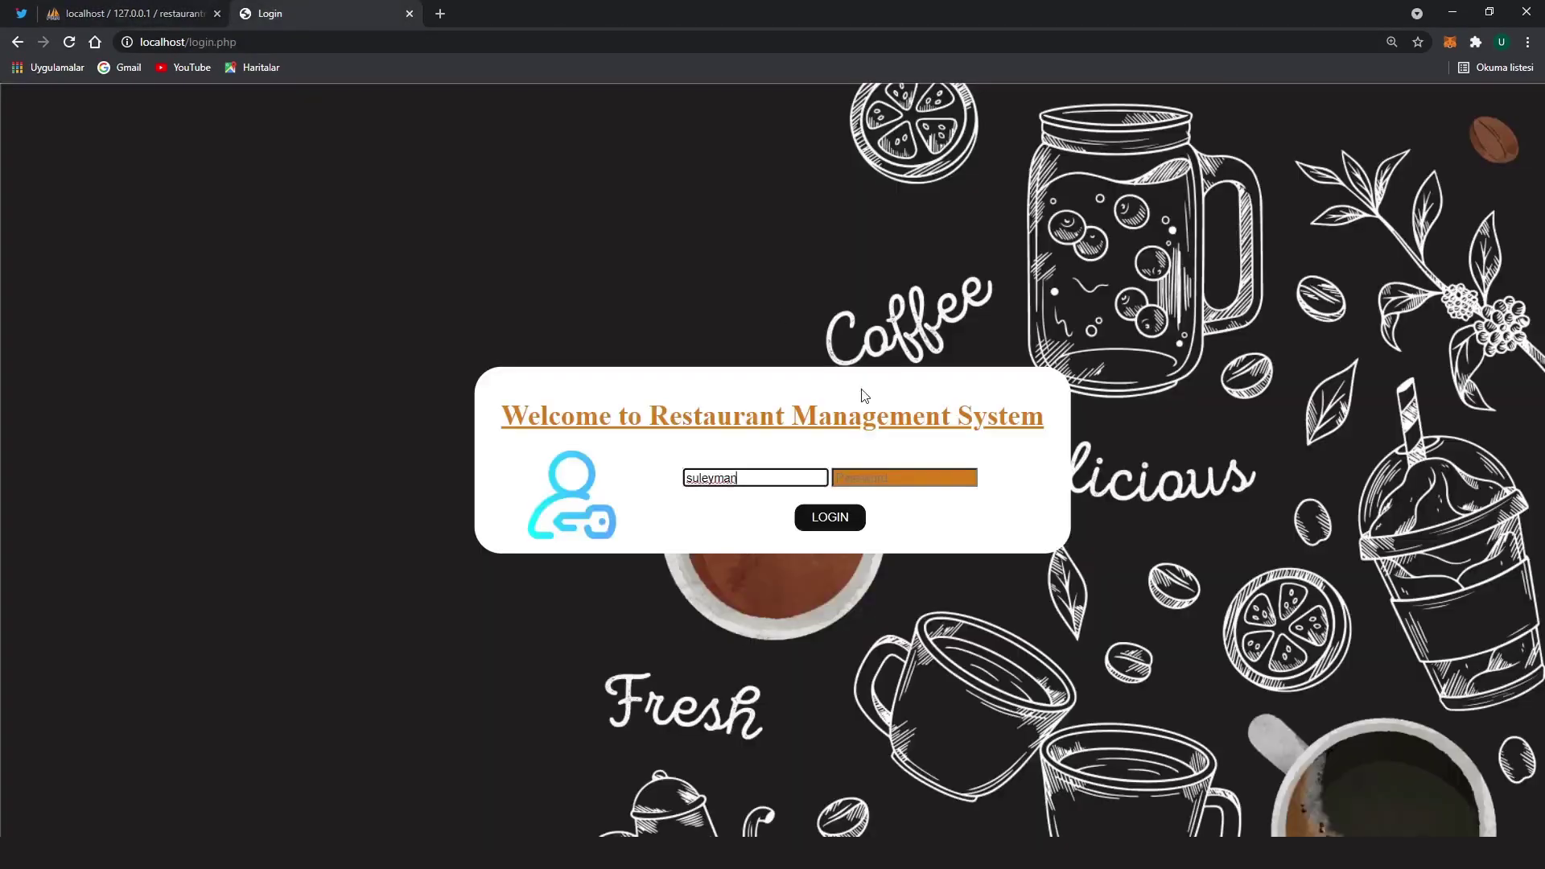
pyautogui.click(857, 478)
pyautogui.hotkey('ctrl', 'v')
pyautogui.click(850, 522)
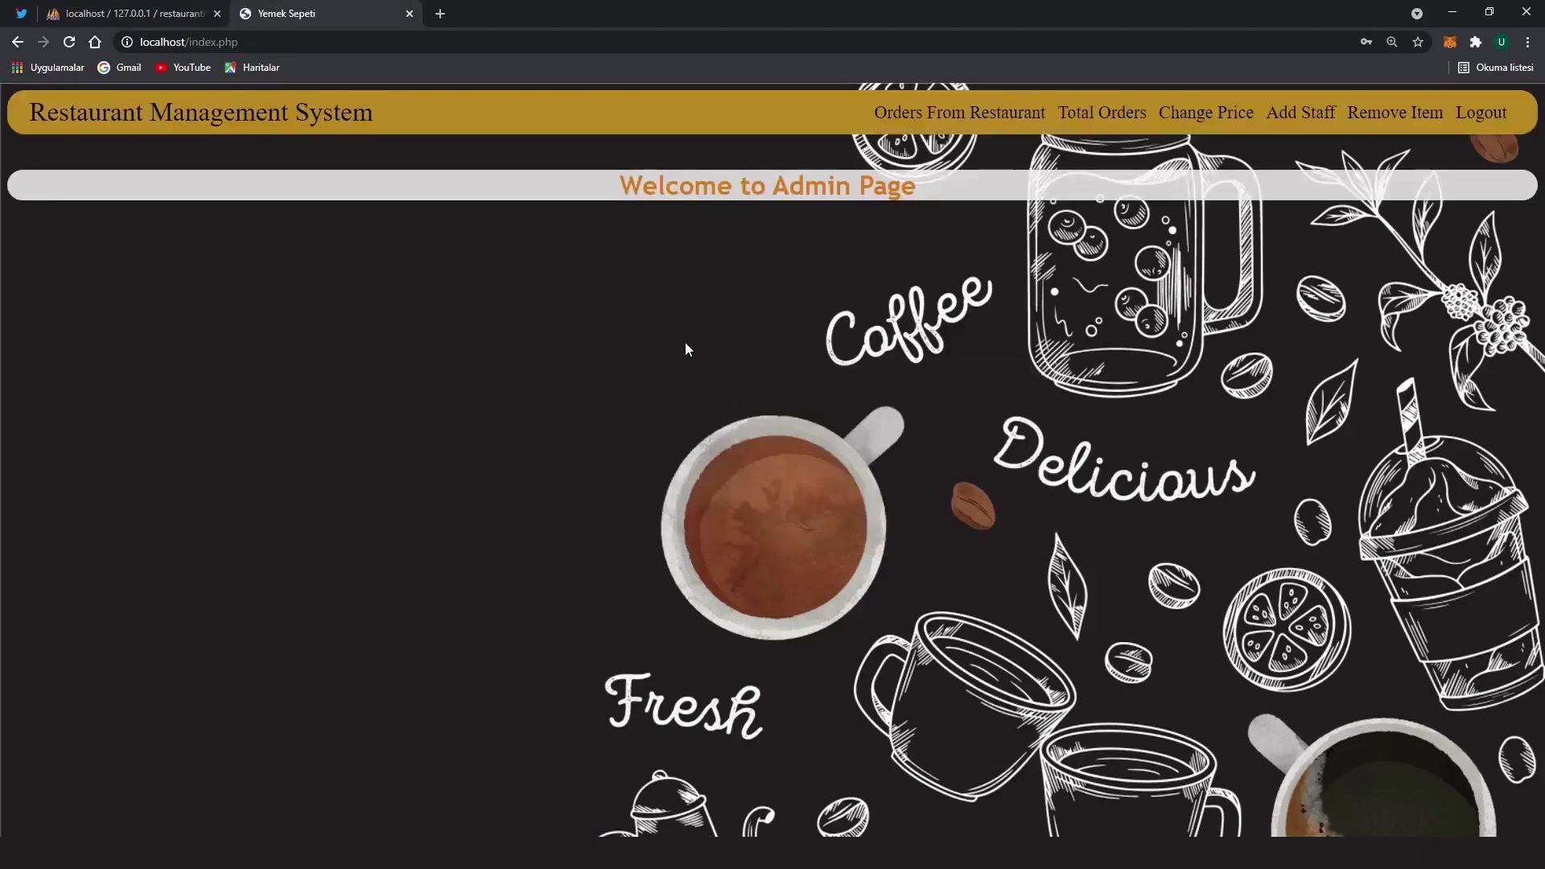
# Tour the app's pages and point out the existing rows on Orders From Restaurant
pyautogui.click(972, 127)
pyautogui.click(1102, 121)
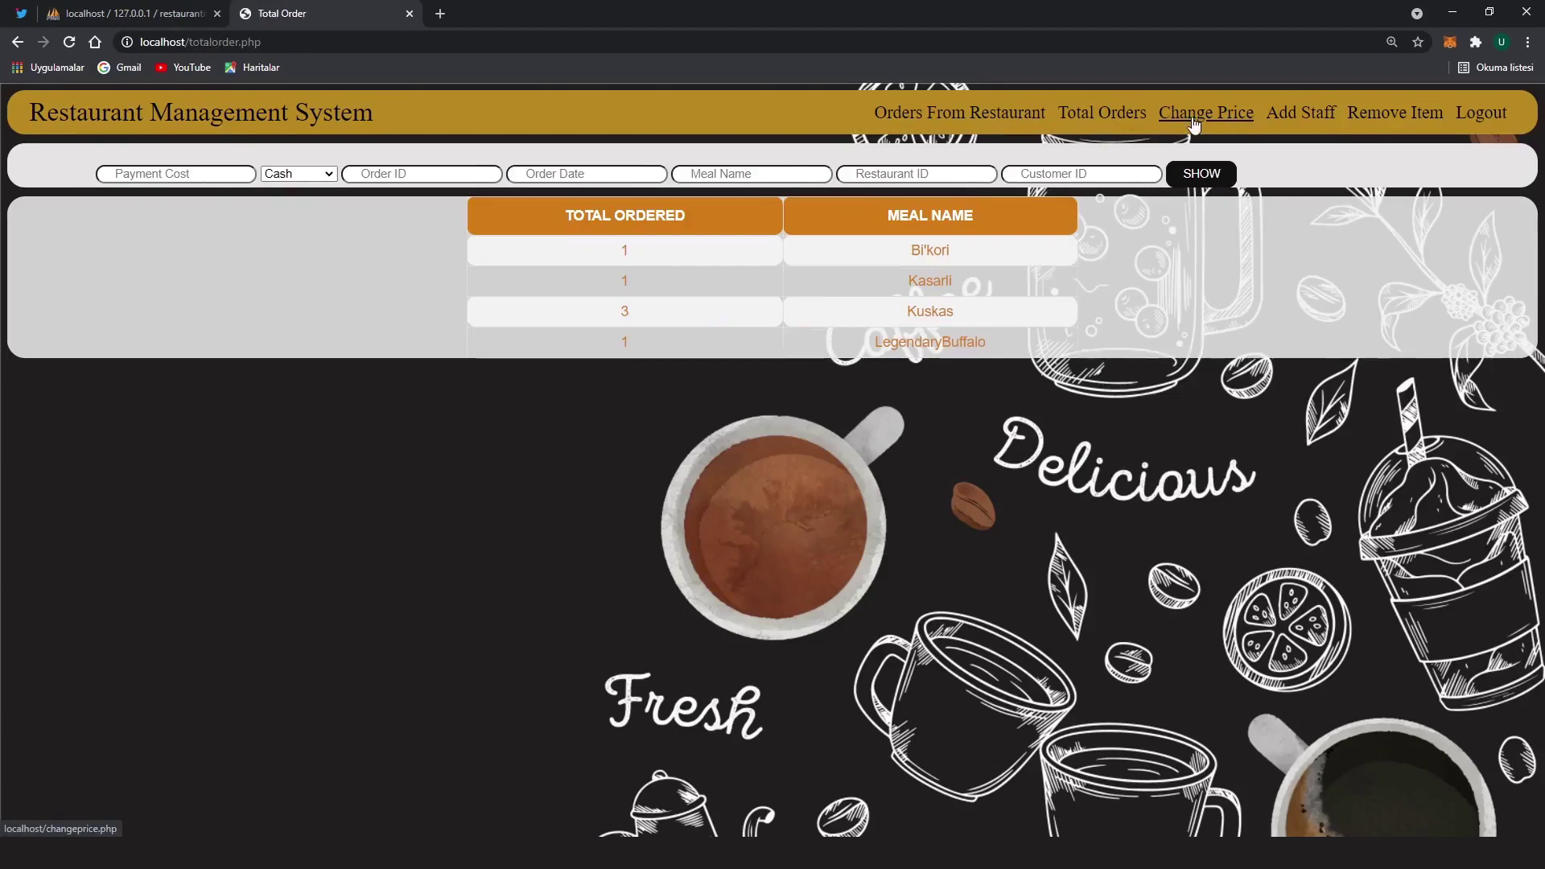
pyautogui.click(1207, 120)
pyautogui.click(1301, 117)
pyautogui.click(1396, 115)
pyautogui.click(958, 115)
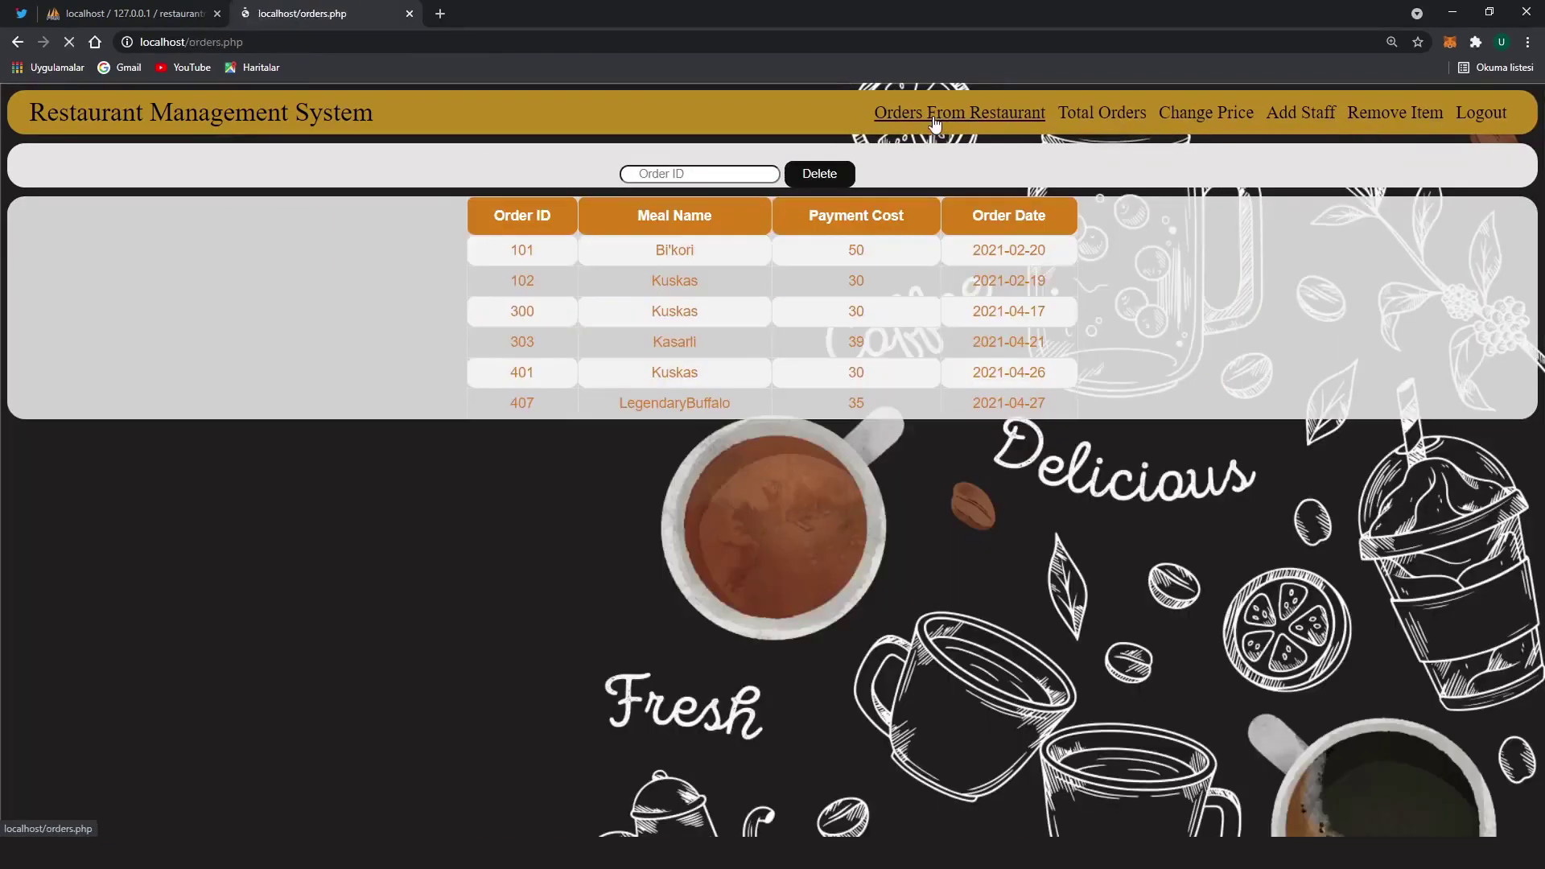
pyautogui.moveTo(646, 254); pyautogui.dragTo(941, 419)
pyautogui.click(942, 418)
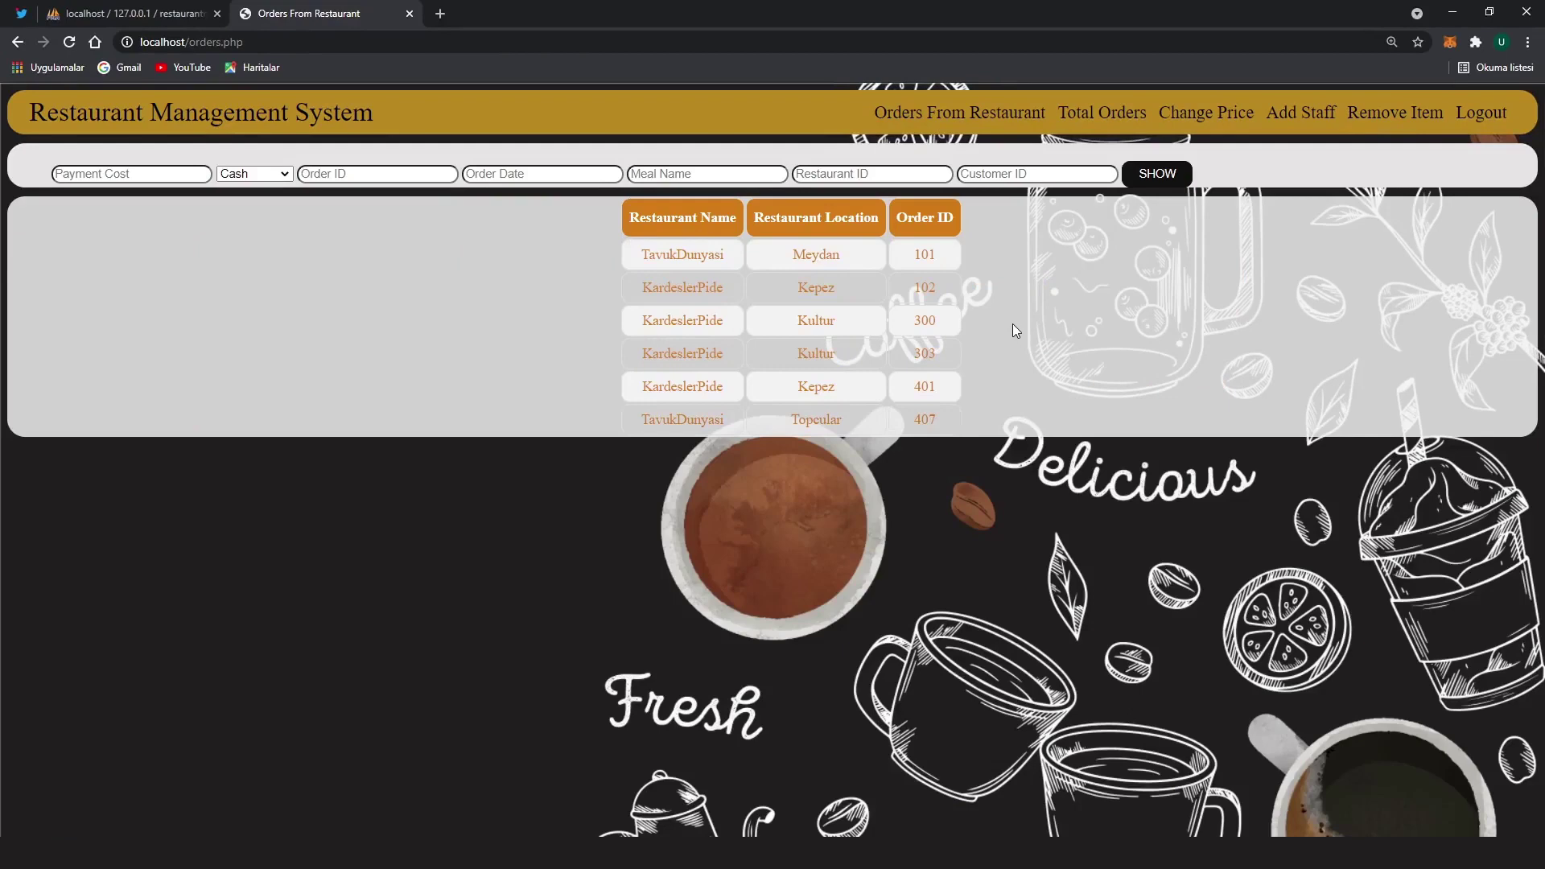
pyautogui.moveTo(966, 406); pyautogui.dragTo(644, 255)
pyautogui.click(644, 256)
# Enter order 1000: cost 20, date 2021-02-20, Lahmacun, restaurant 30, customer 2
pyautogui.click(147, 177)
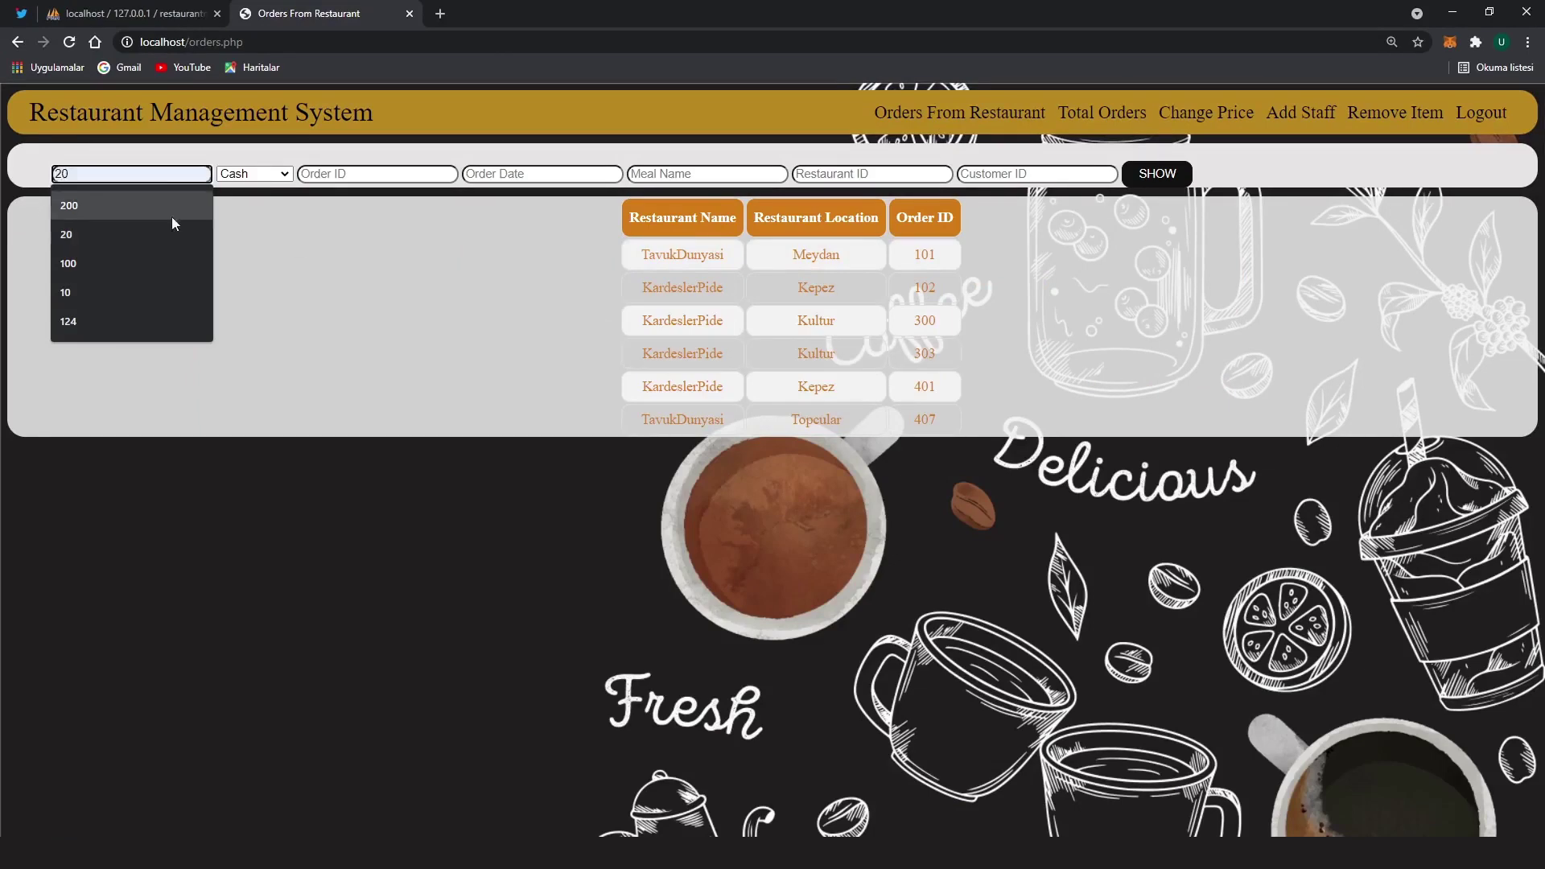
pyautogui.click(117, 235)
pyautogui.click(377, 175)
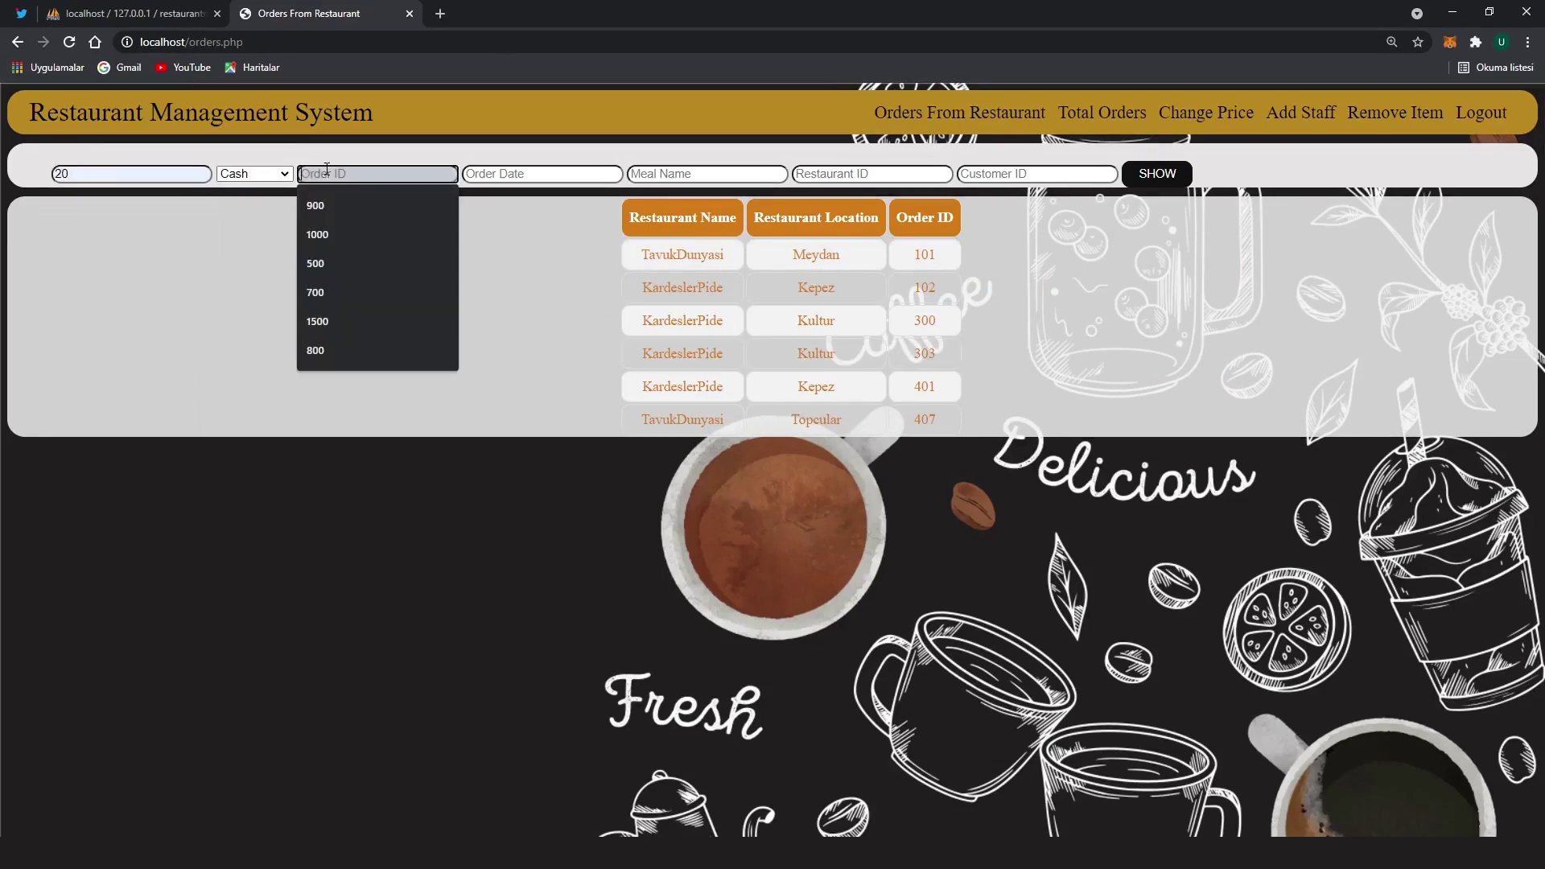
pyautogui.write('1000')
pyautogui.click(527, 175)
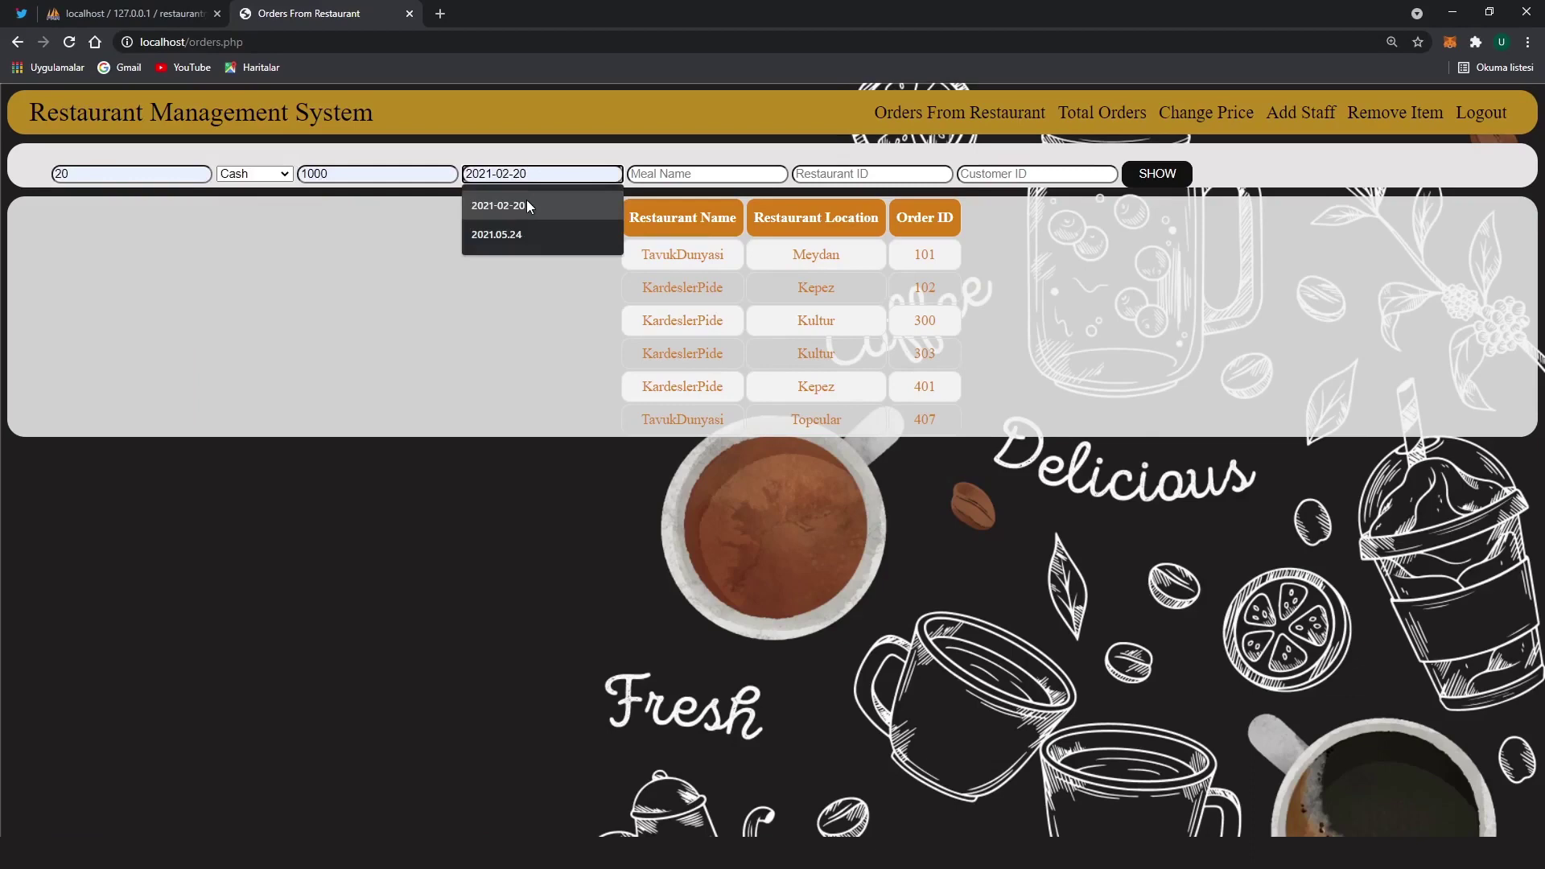
pyautogui.click(531, 203)
pyautogui.click(680, 174)
pyautogui.click(661, 234)
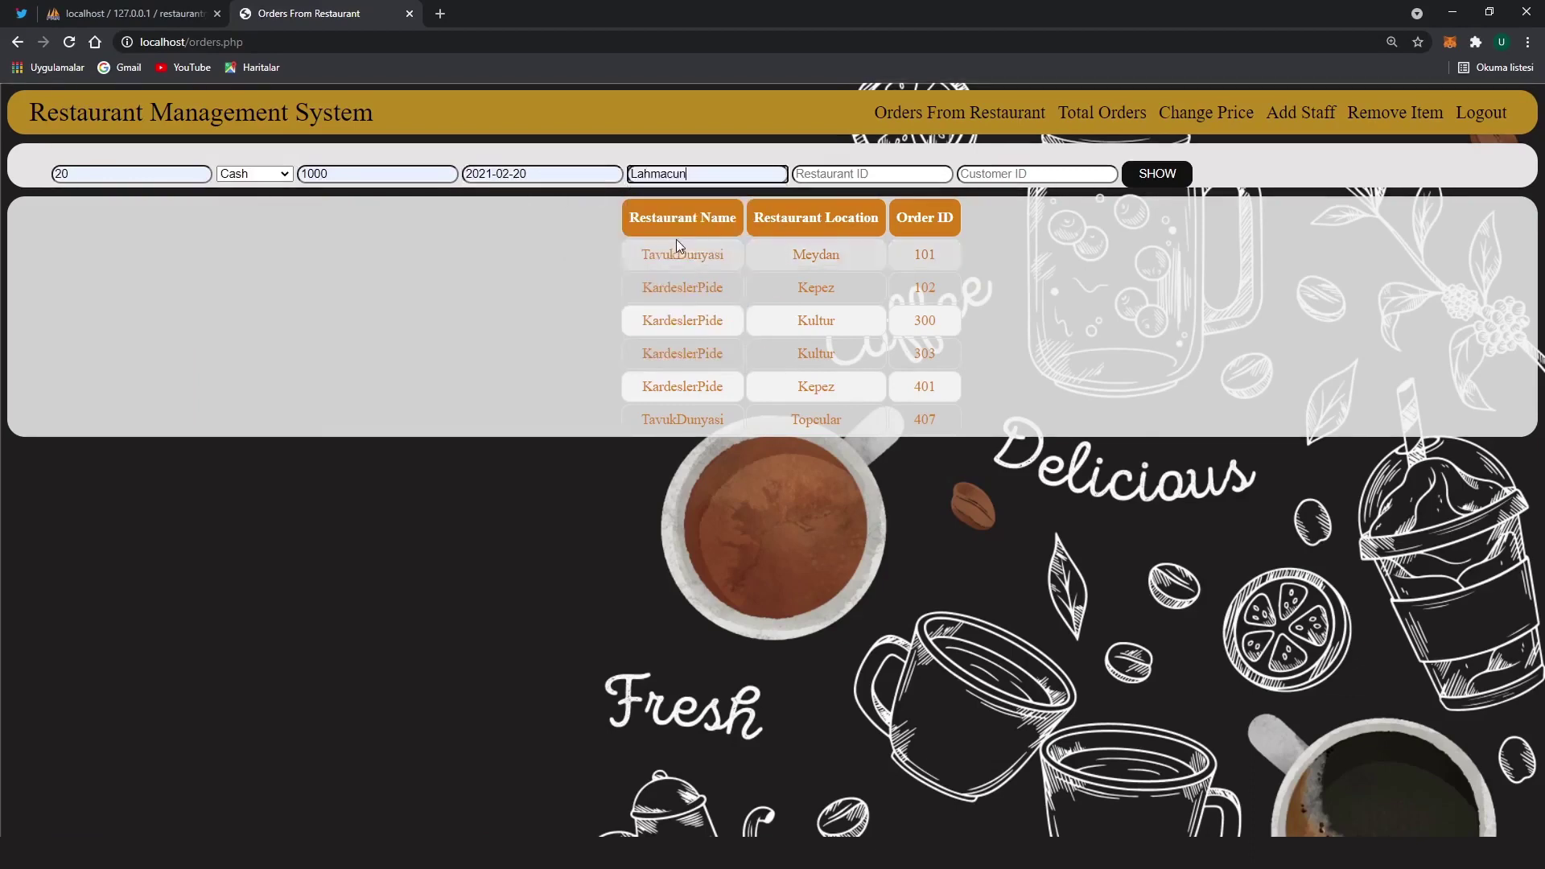
pyautogui.click(868, 174)
pyautogui.click(873, 205)
pyautogui.click(1001, 174)
pyautogui.click(1005, 202)
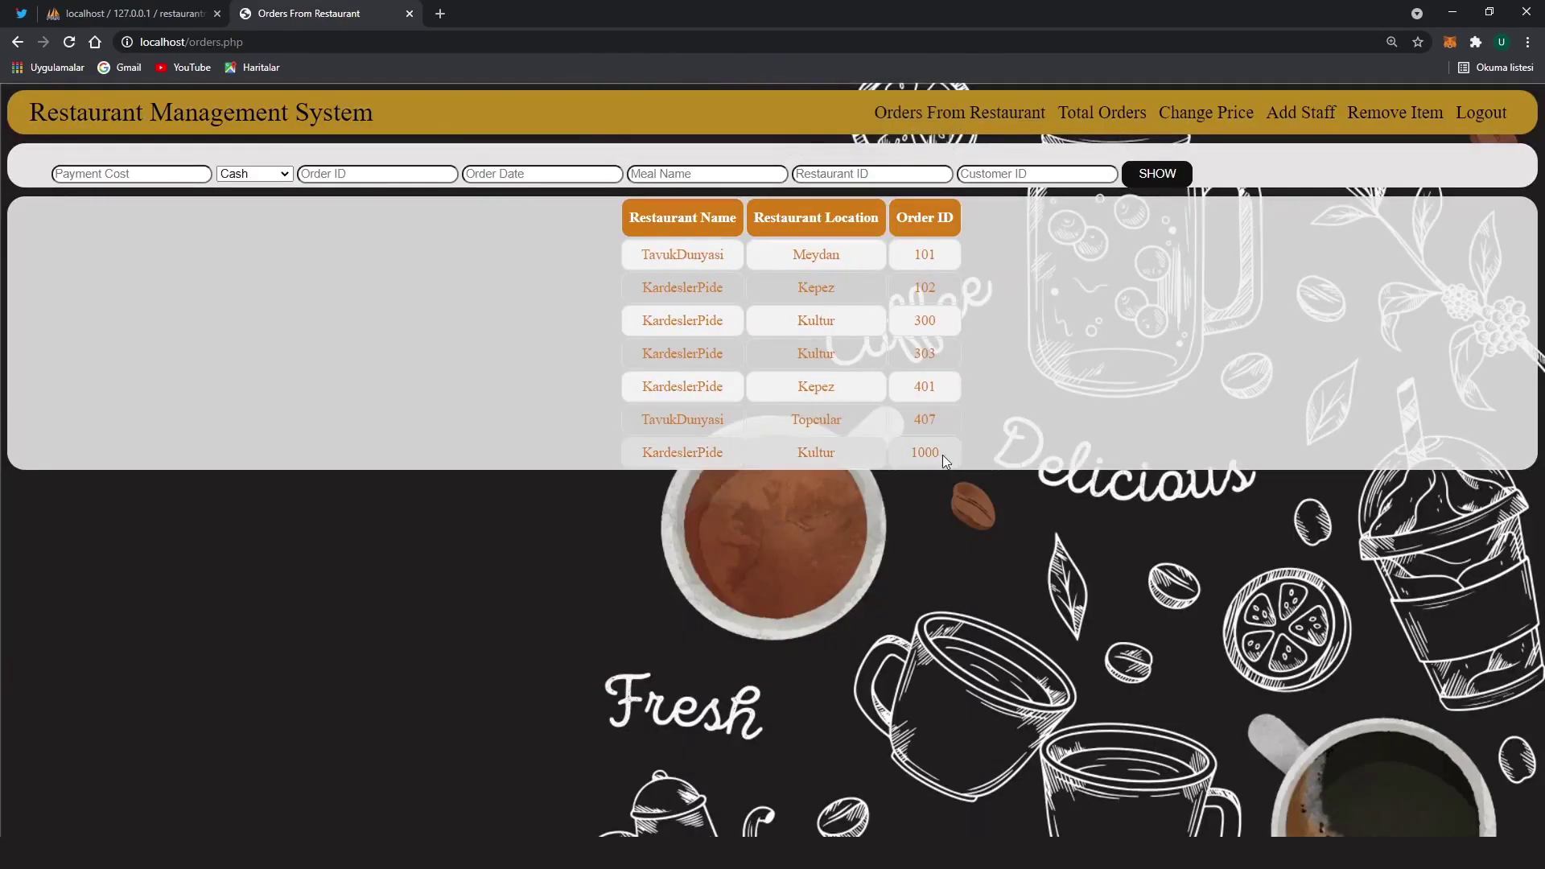
# Confirm the new KardeslerPide order row and verify it in phpMyAdmin's paymentinfo table
pyautogui.moveTo(943, 456); pyautogui.dragTo(658, 452)
pyautogui.click(133, 13)
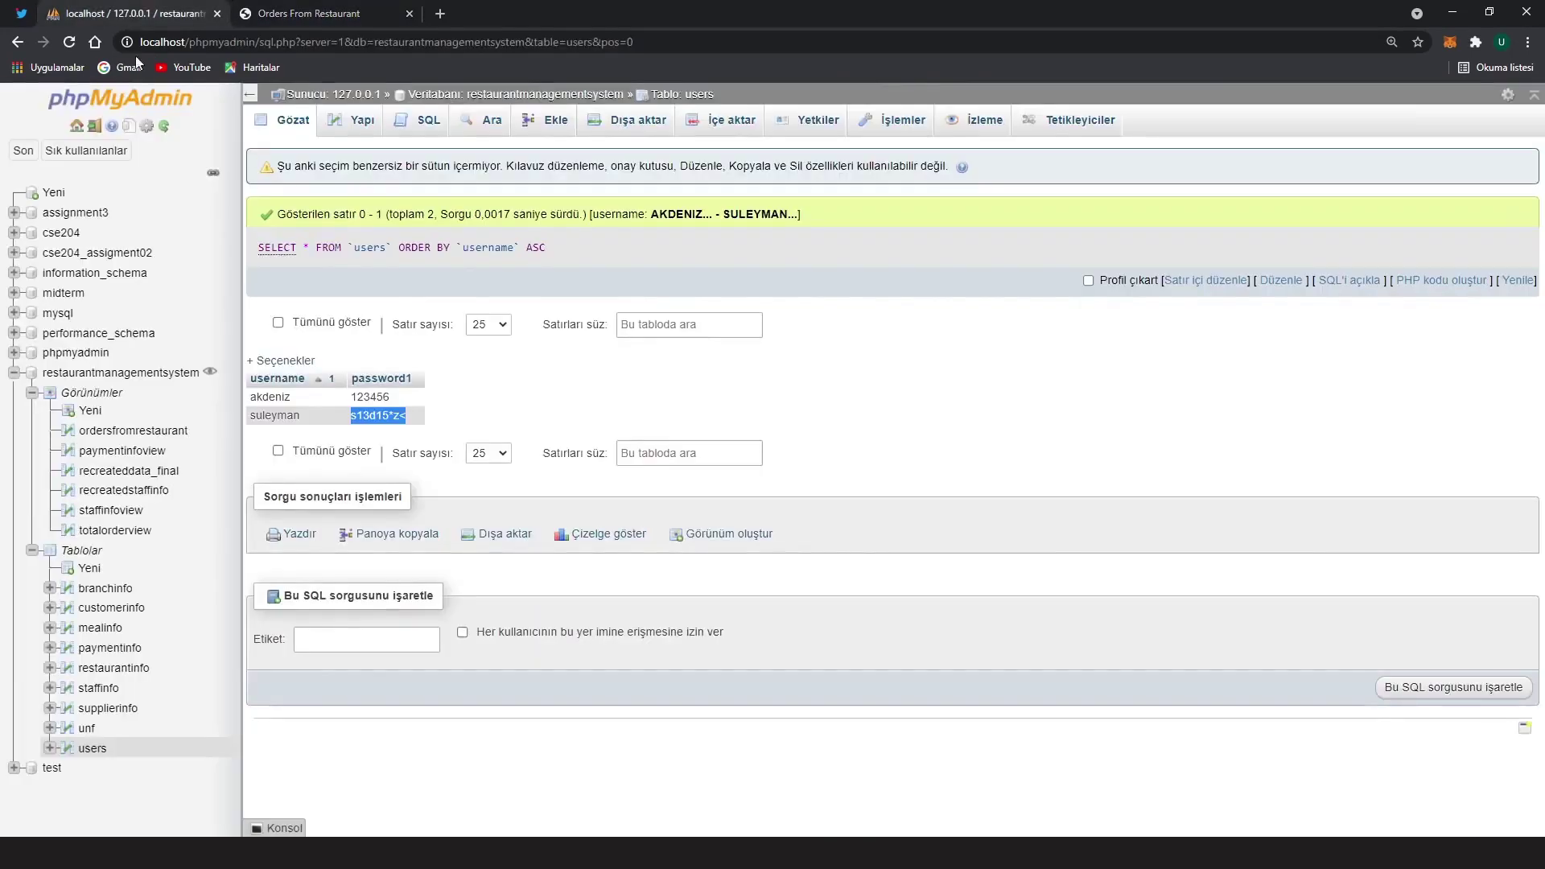
pyautogui.click(104, 648)
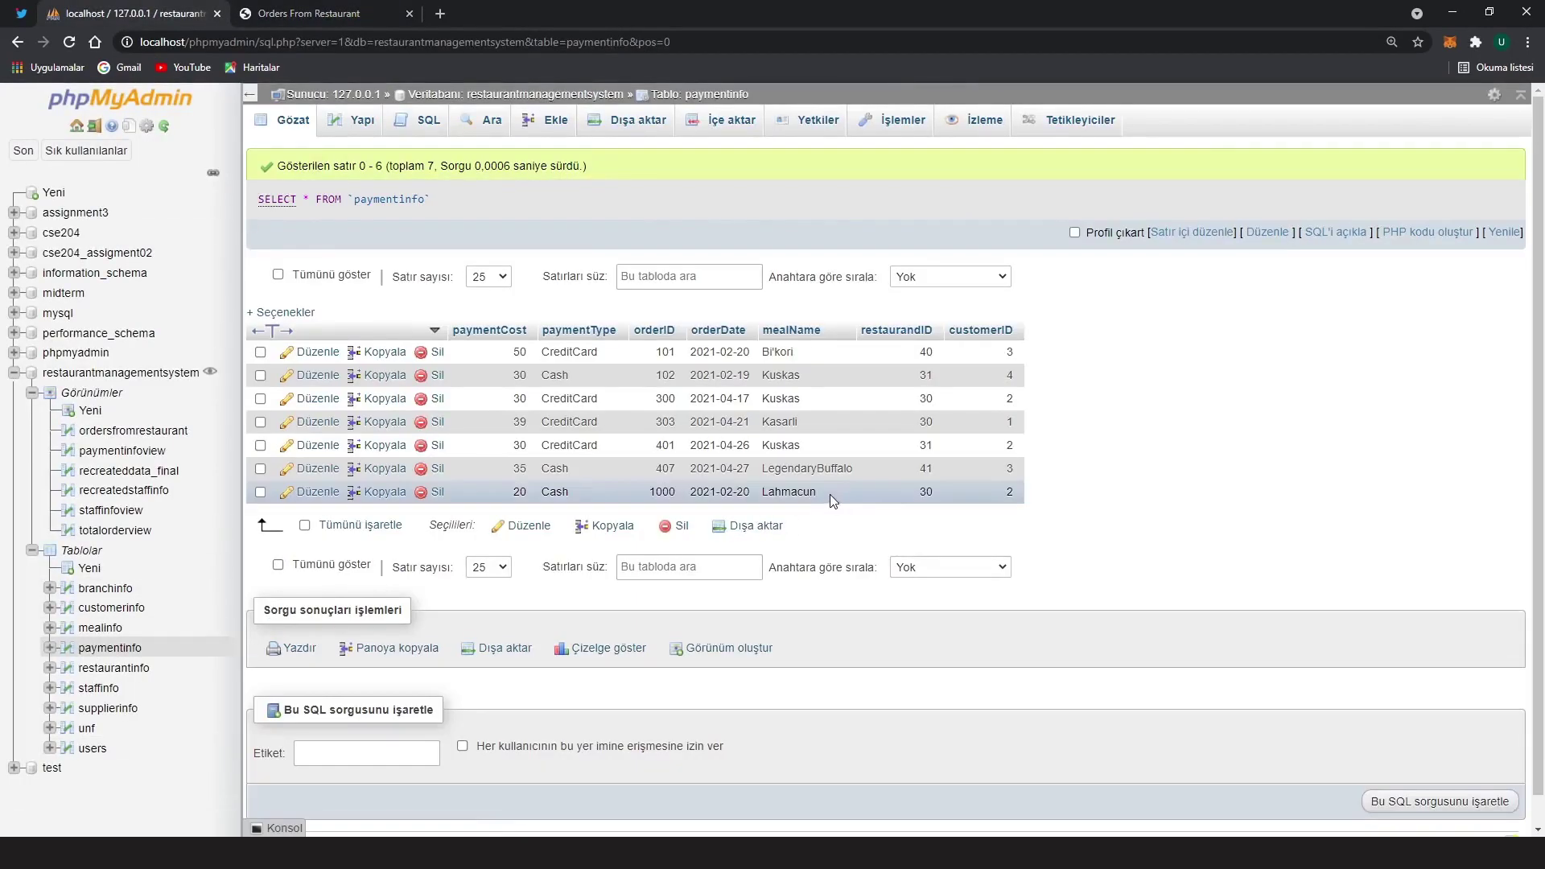
pyautogui.click(306, 13)
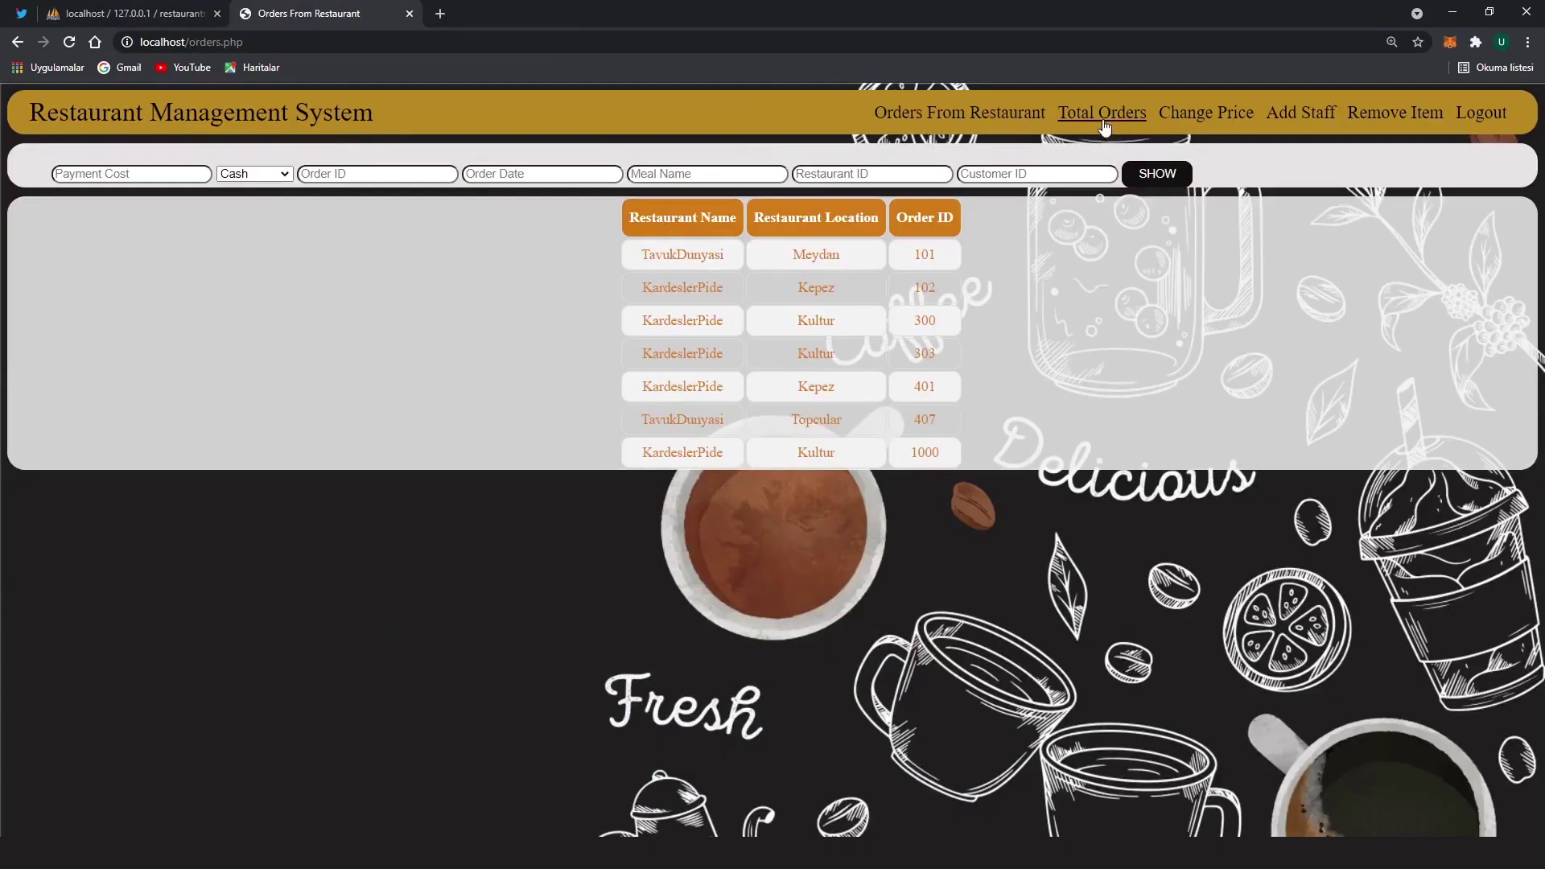
# Open the Total Orders summary and point out its order counts
pyautogui.click(1102, 113)
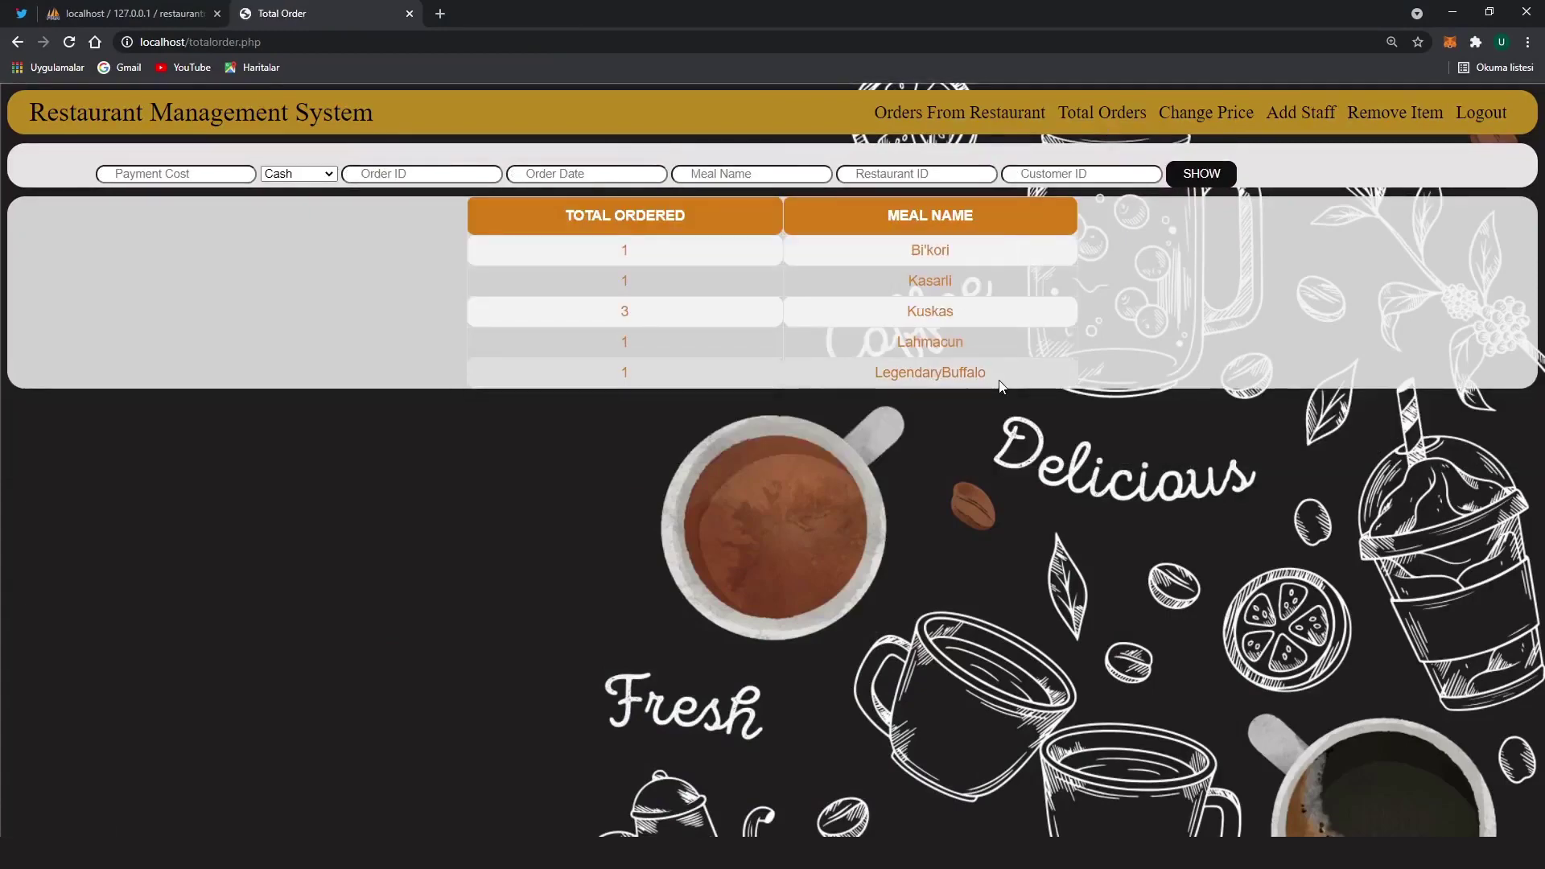
pyautogui.moveTo(1000, 386)
pyautogui.mouseDown()
pyautogui.moveTo(776, 338)
pyautogui.moveTo(596, 251)
pyautogui.moveTo(954, 355)
pyautogui.moveTo(996, 385)
pyautogui.moveTo(612, 248)
pyautogui.moveTo(1001, 365)
pyautogui.mouseUp()
pyautogui.click(264, 195)
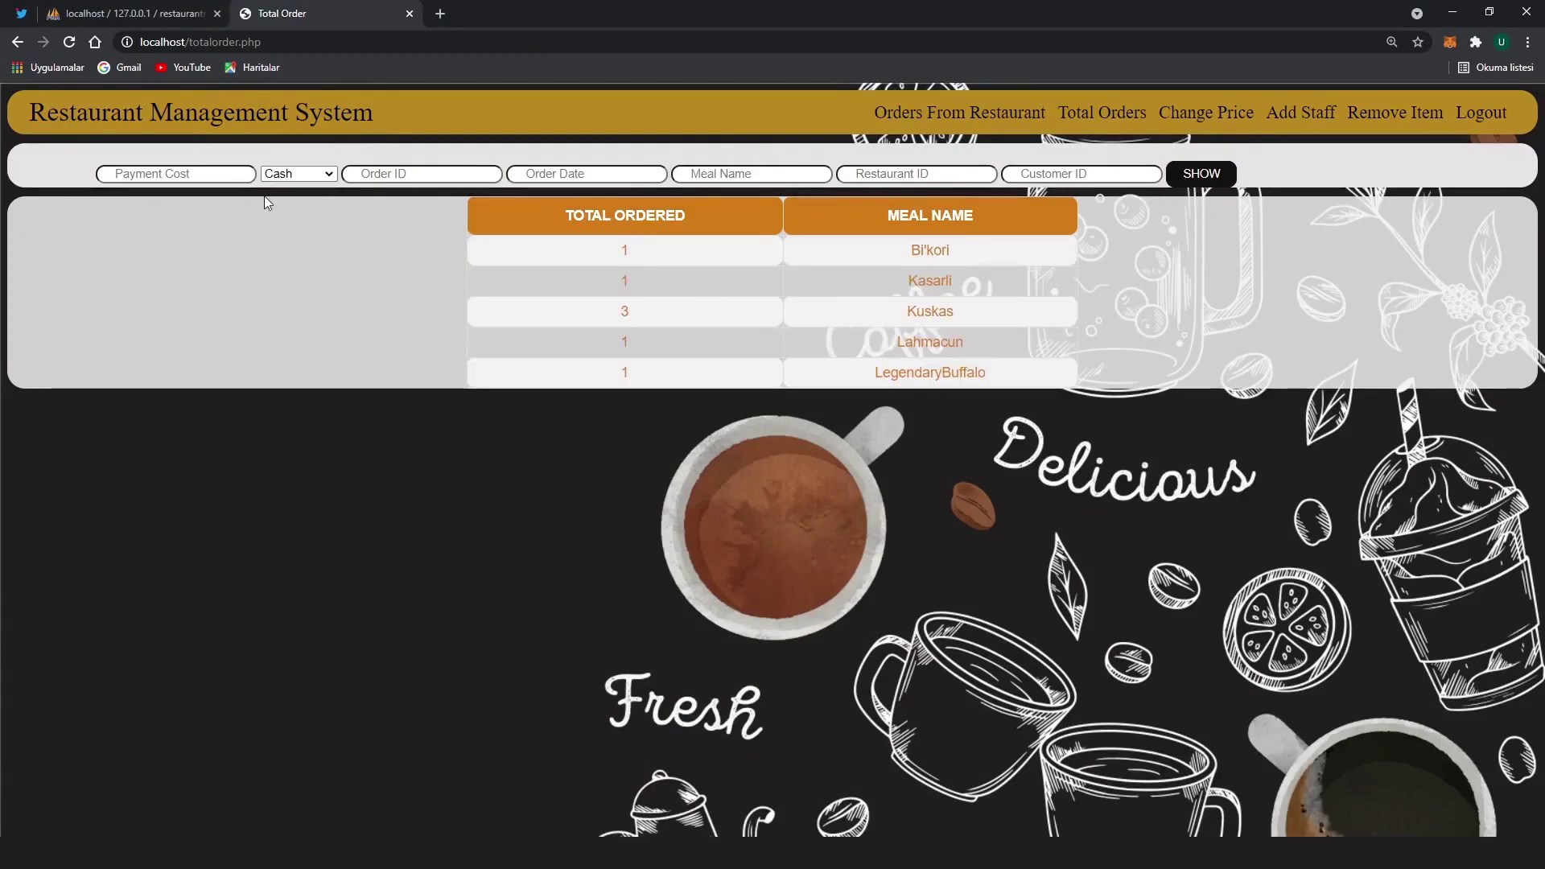
# Submit Lahmacun order 1100 (cost 20, 2021-02-20, restaurant 30) using autofill values
pyautogui.click(229, 174)
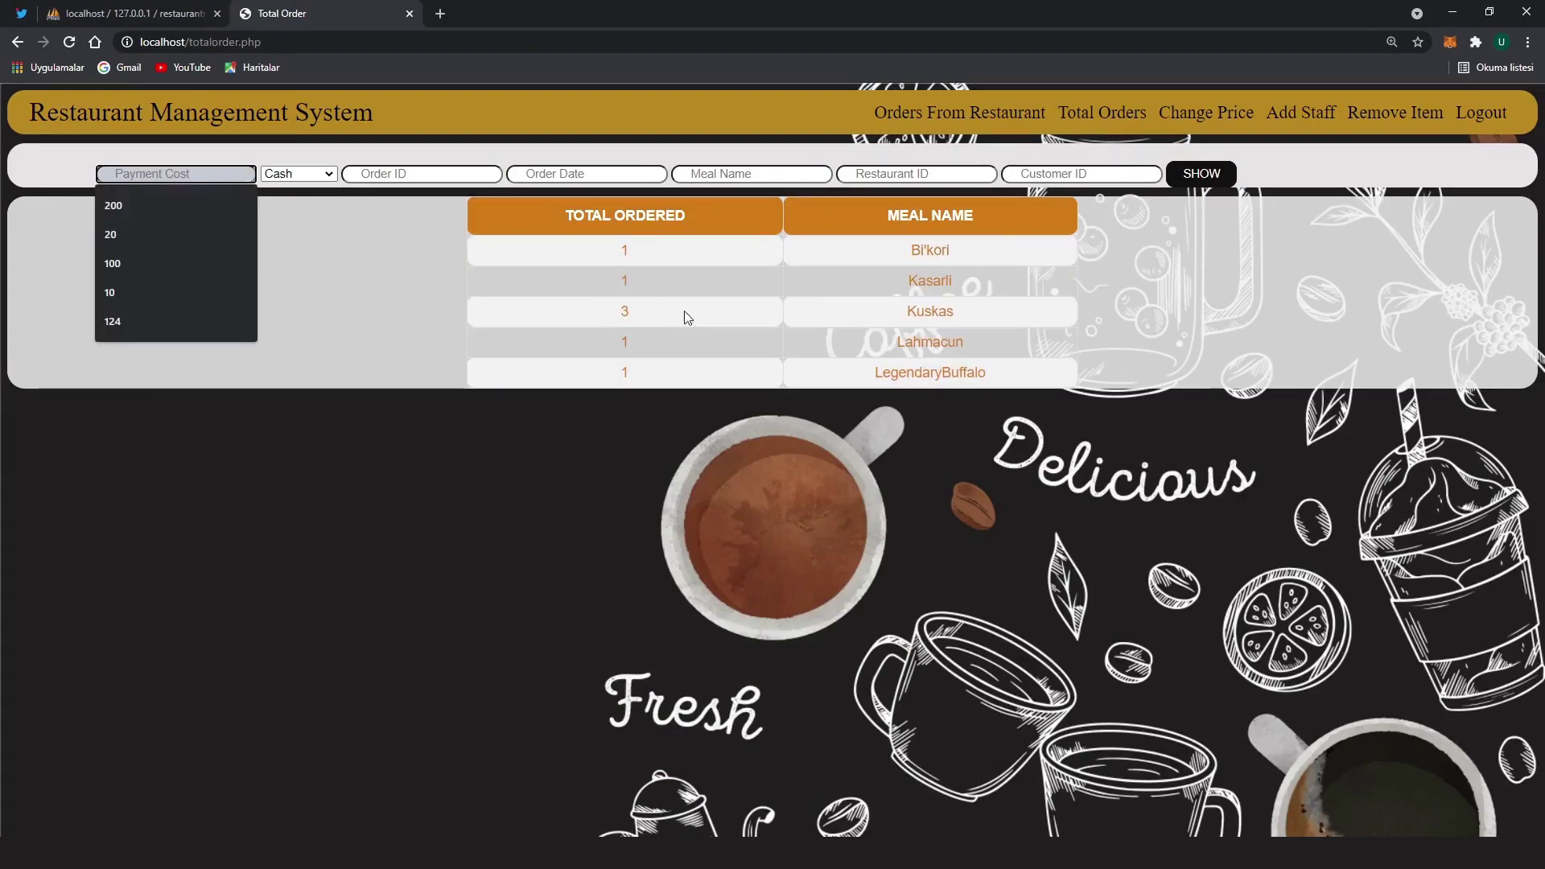
pyautogui.click(149, 235)
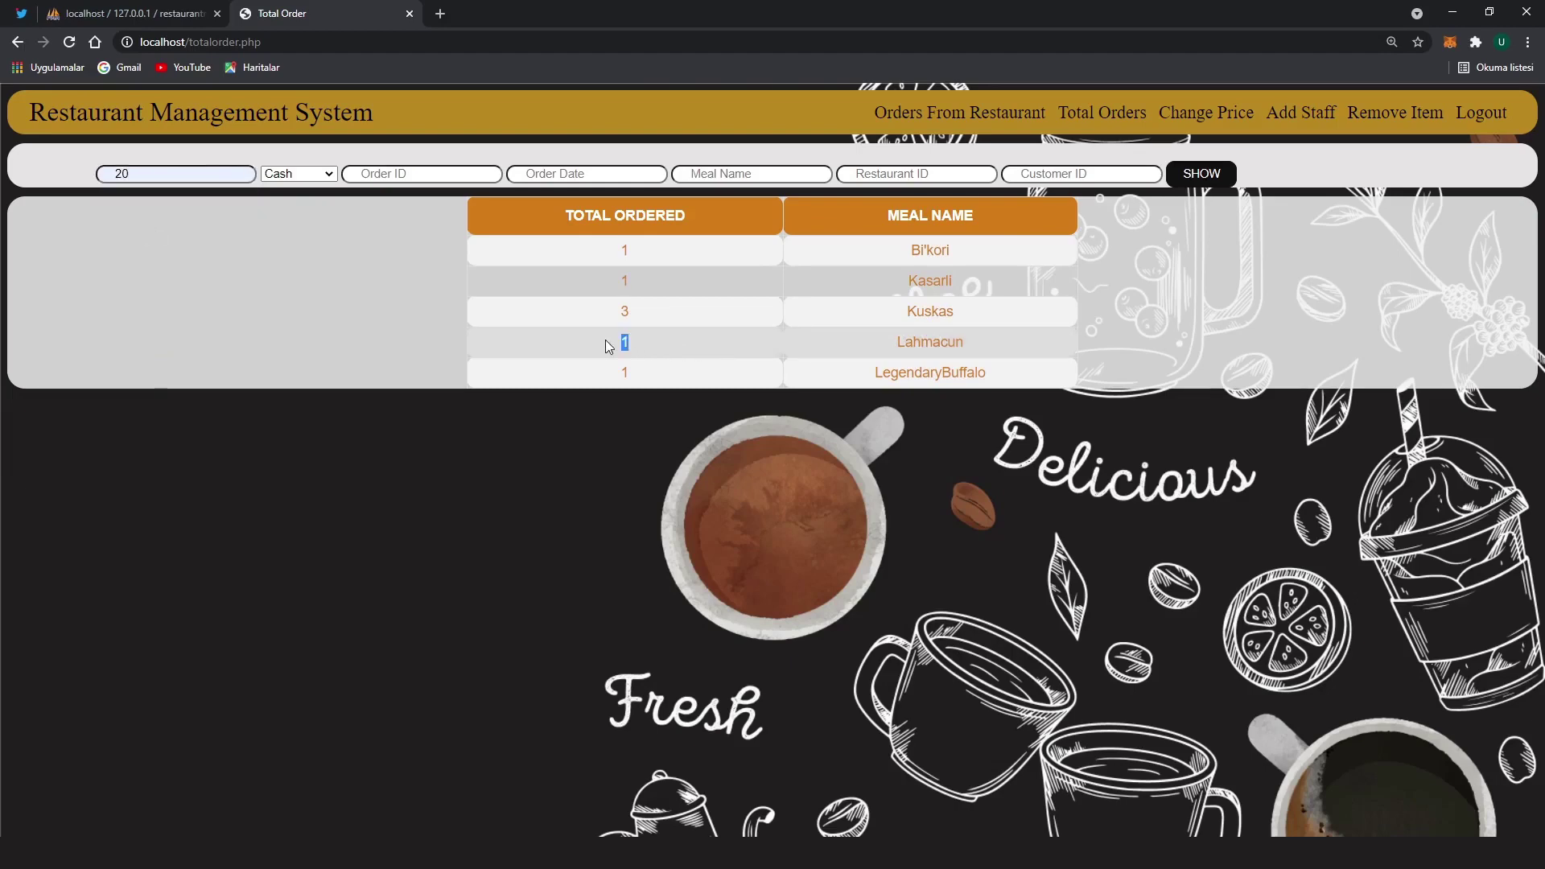
pyautogui.click(402, 174)
pyautogui.write('1100')
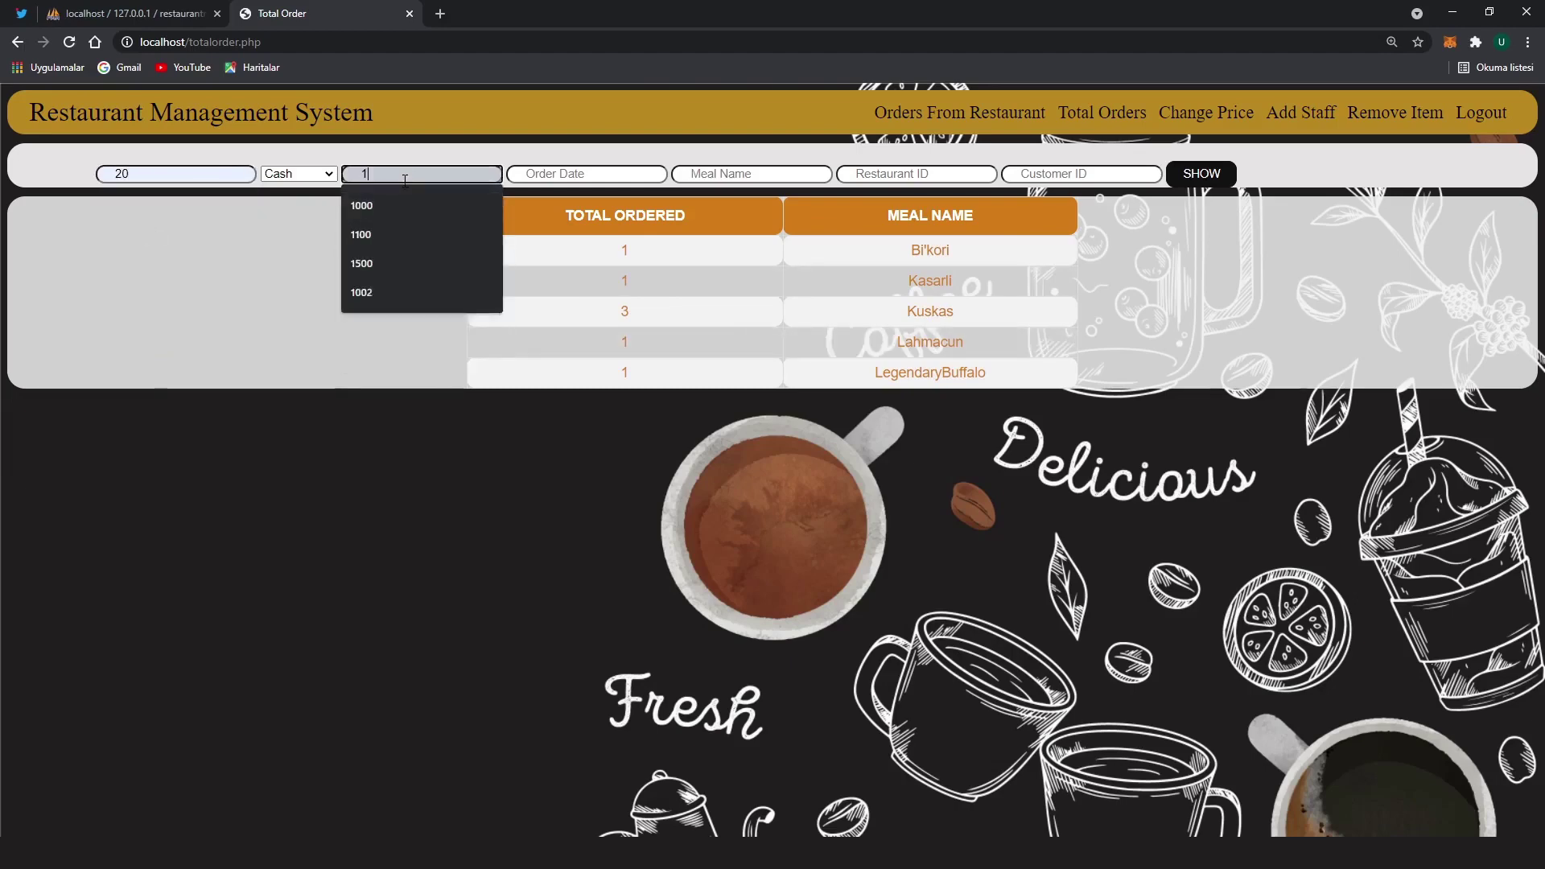
pyautogui.click(596, 174)
pyautogui.click(587, 207)
pyautogui.click(724, 174)
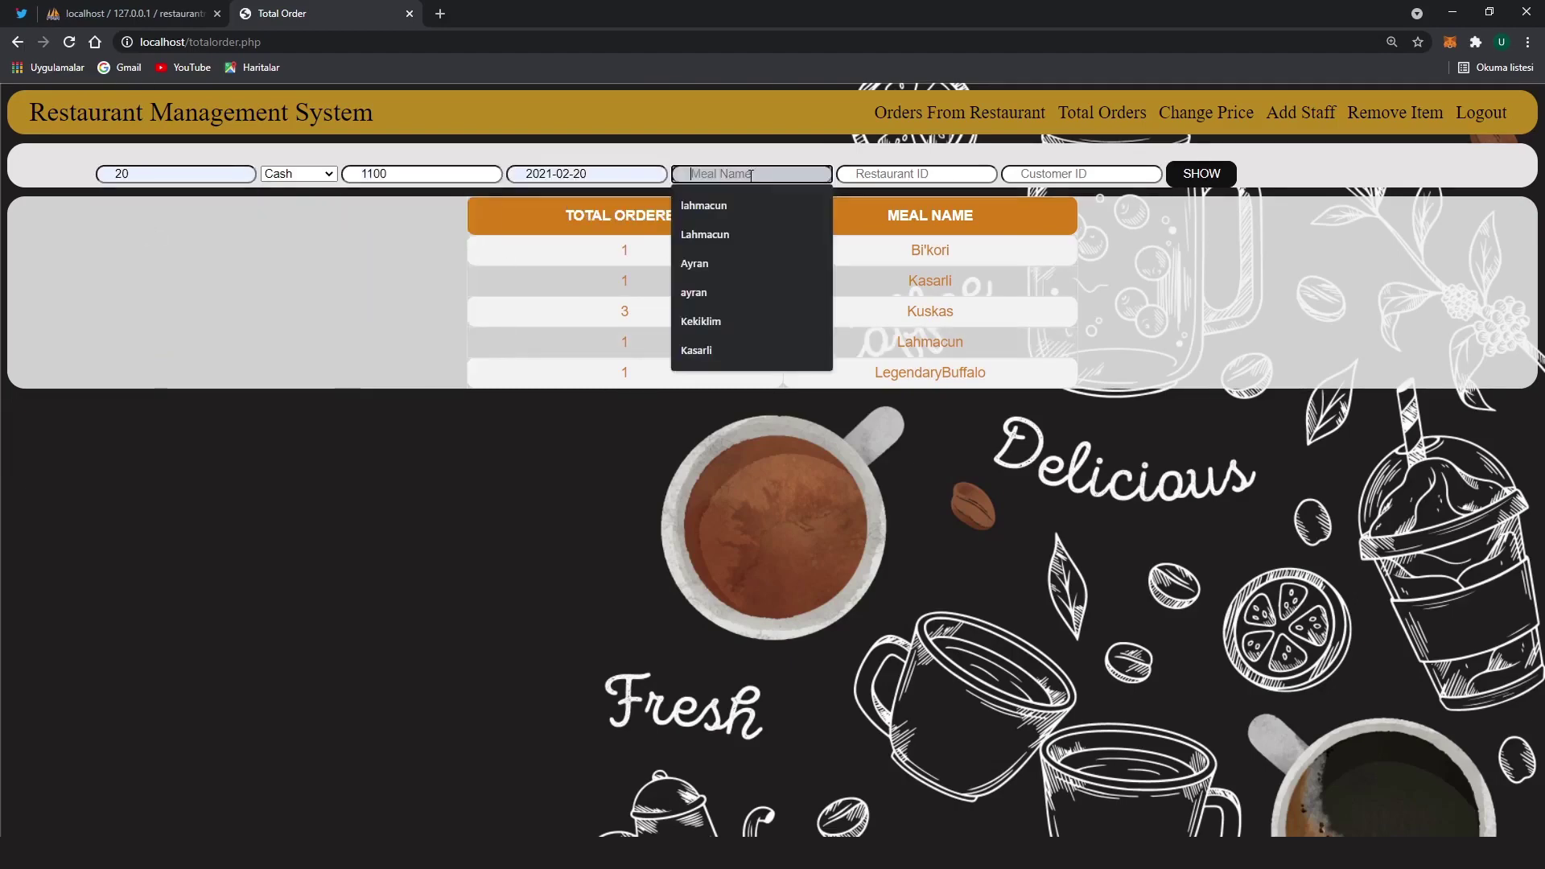
pyautogui.click(729, 234)
pyautogui.click(907, 178)
pyautogui.click(885, 206)
pyautogui.click(1046, 173)
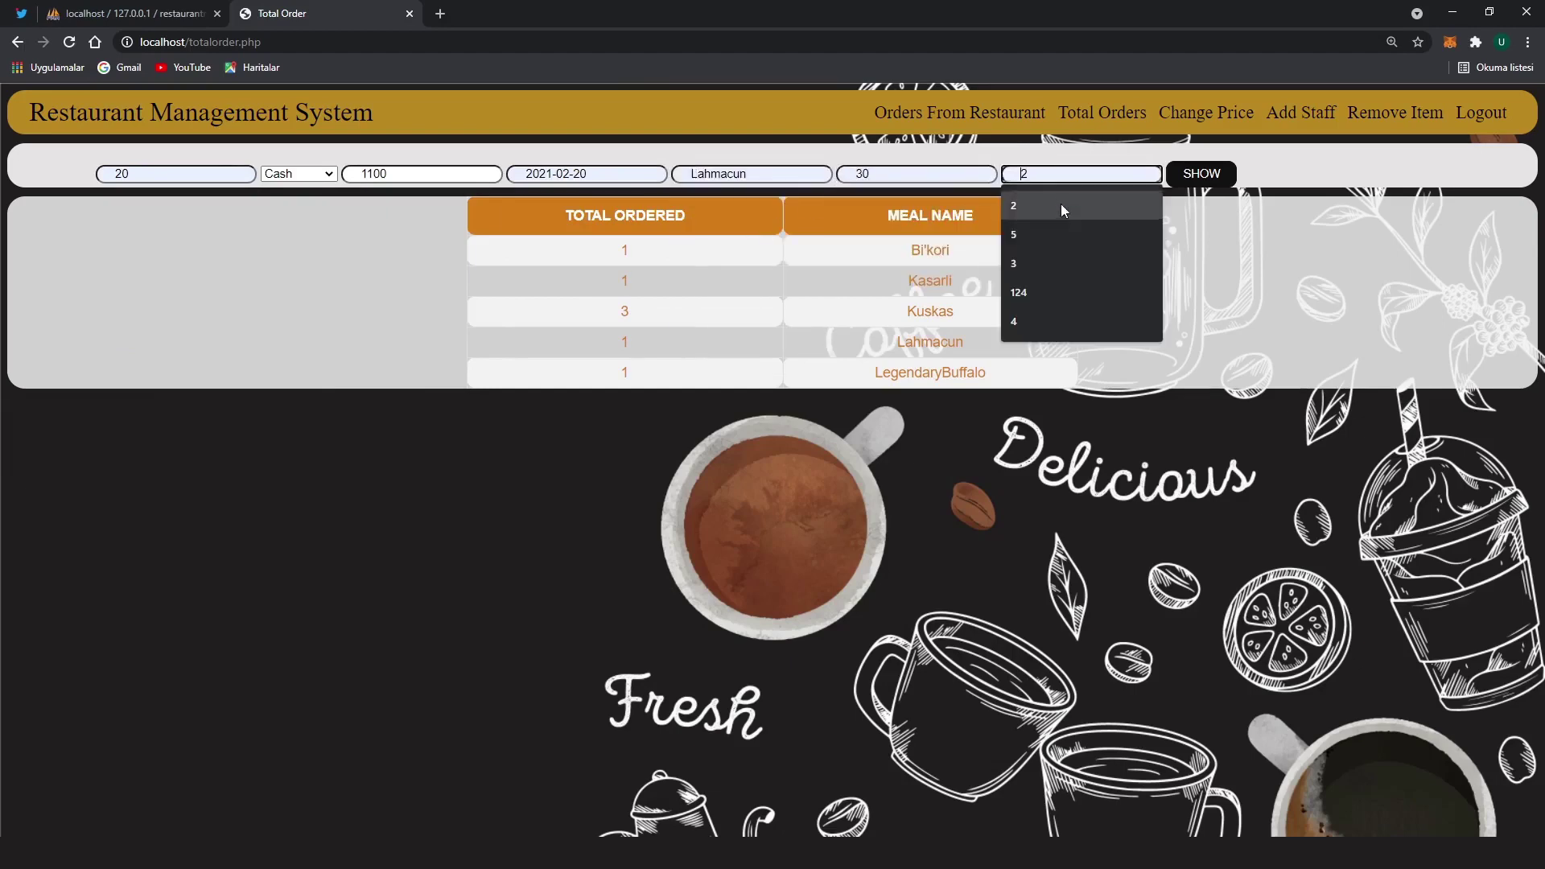
pyautogui.click(1060, 204)
pyautogui.click(1176, 182)
pyautogui.click(906, 130)
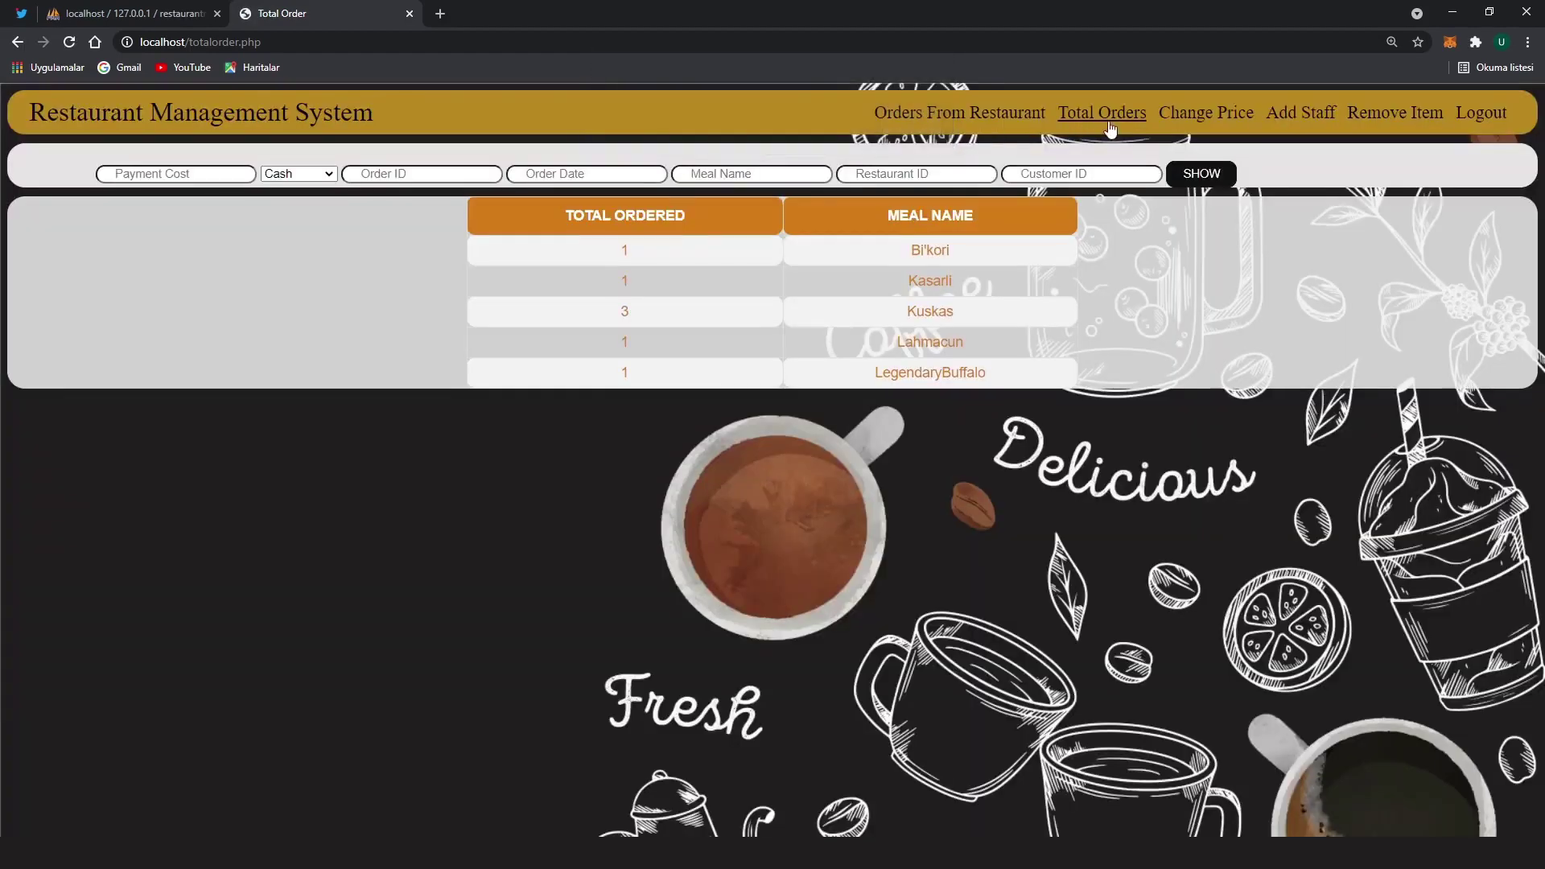
# Point out Lahmacun's updated order count of 2 in the summary
pyautogui.moveTo(769, 346); pyautogui.dragTo(554, 345)
pyautogui.click(394, 336)
pyautogui.moveTo(941, 355); pyautogui.dragTo(849, 340)
pyautogui.click(848, 340)
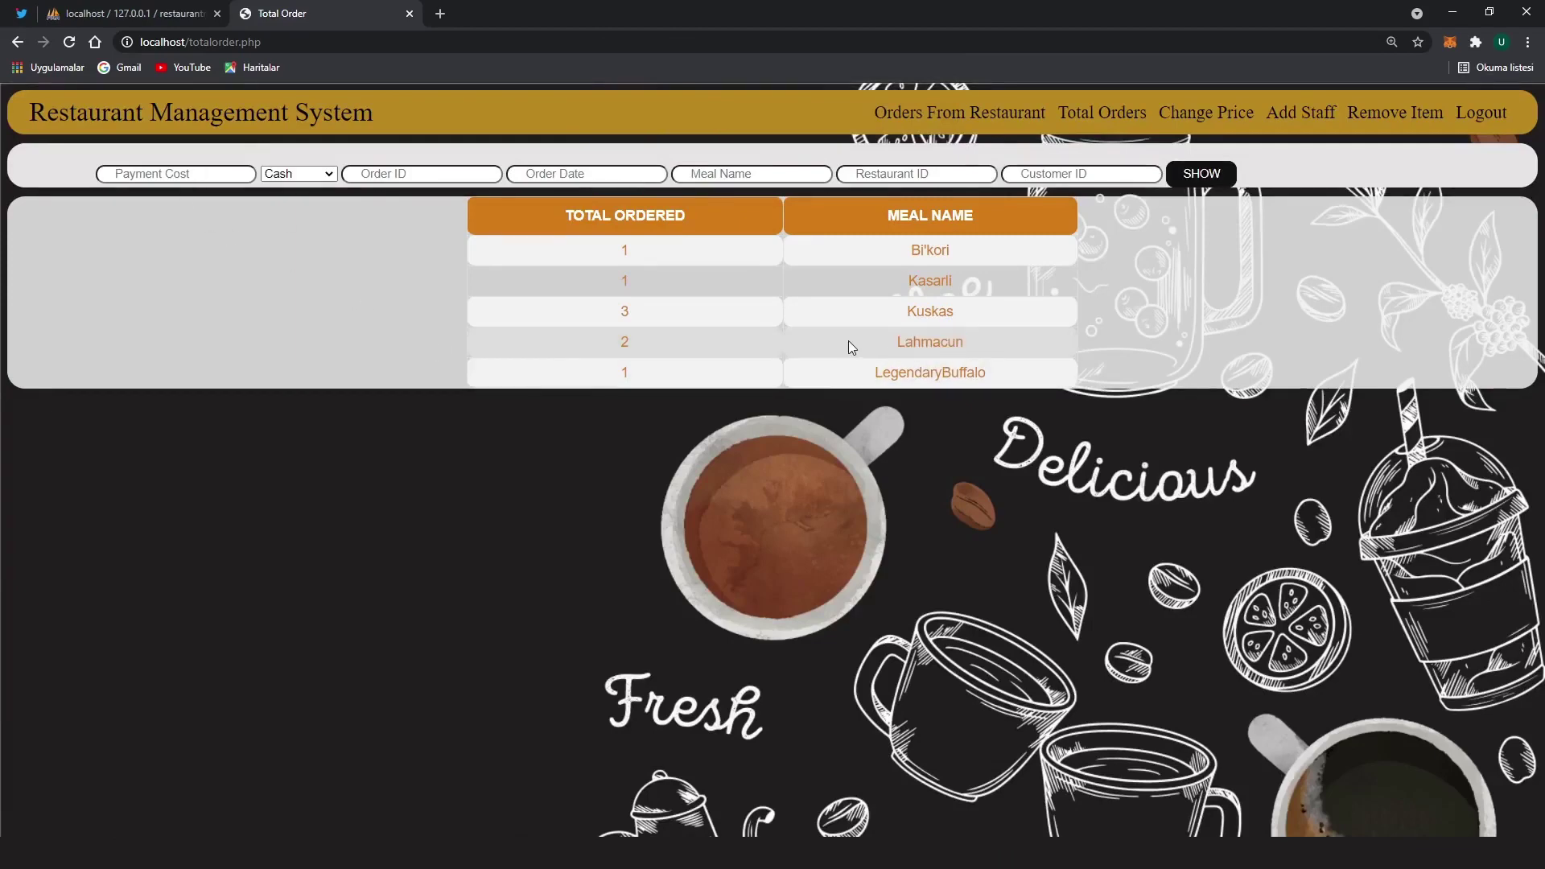
# Submit Kekiklim order 1200 (cost 20, 2021-02-20, restaurant 40) and check its new row
pyautogui.click(172, 174)
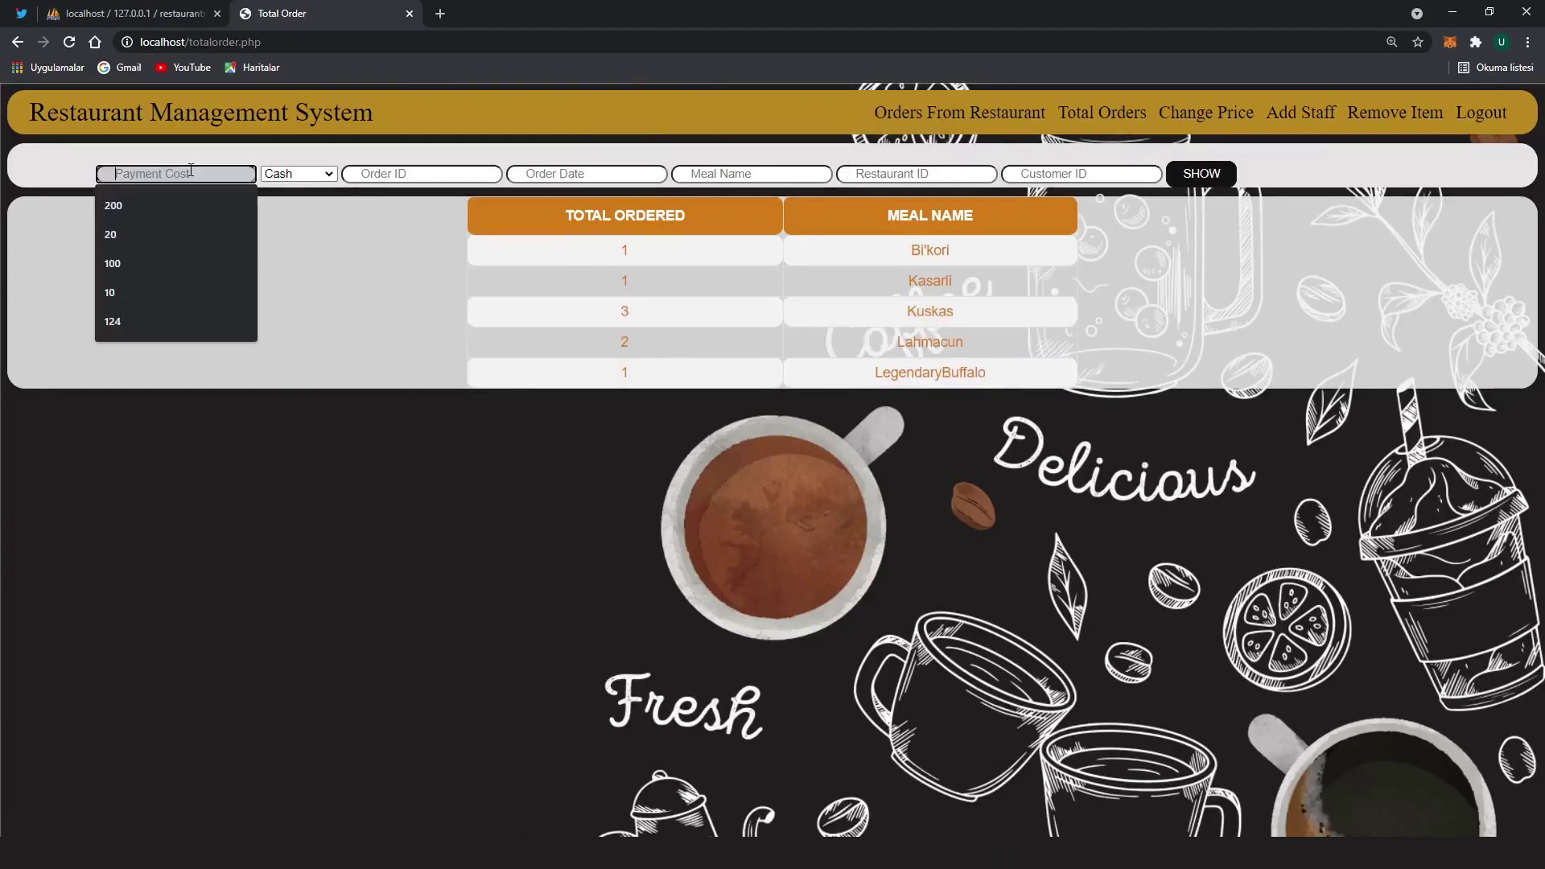
pyautogui.click(181, 233)
pyautogui.click(414, 173)
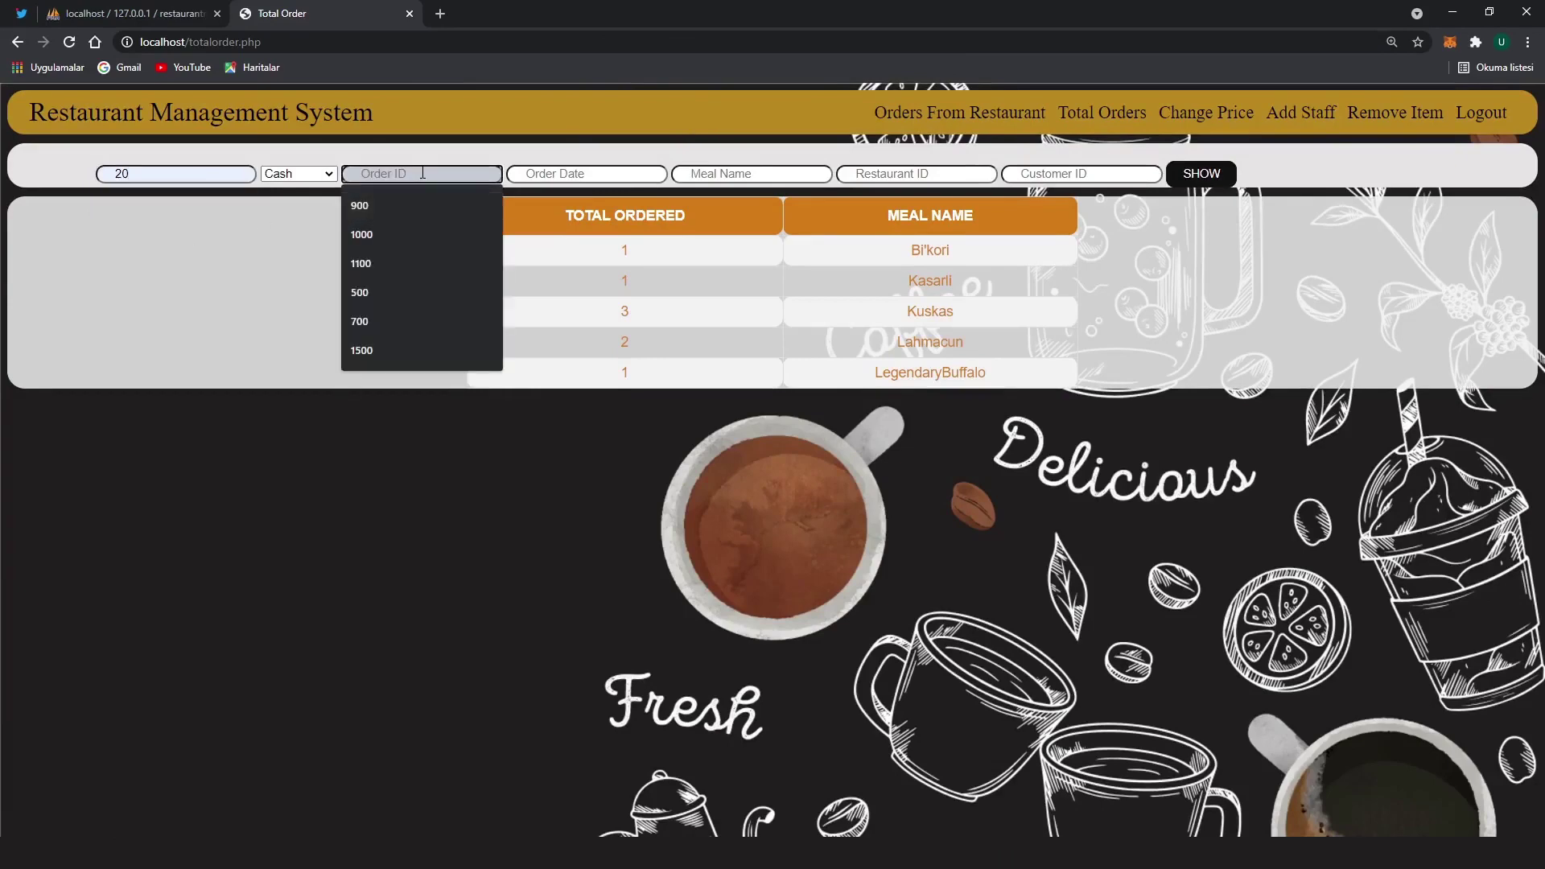
pyautogui.write('1200')
pyautogui.click(604, 174)
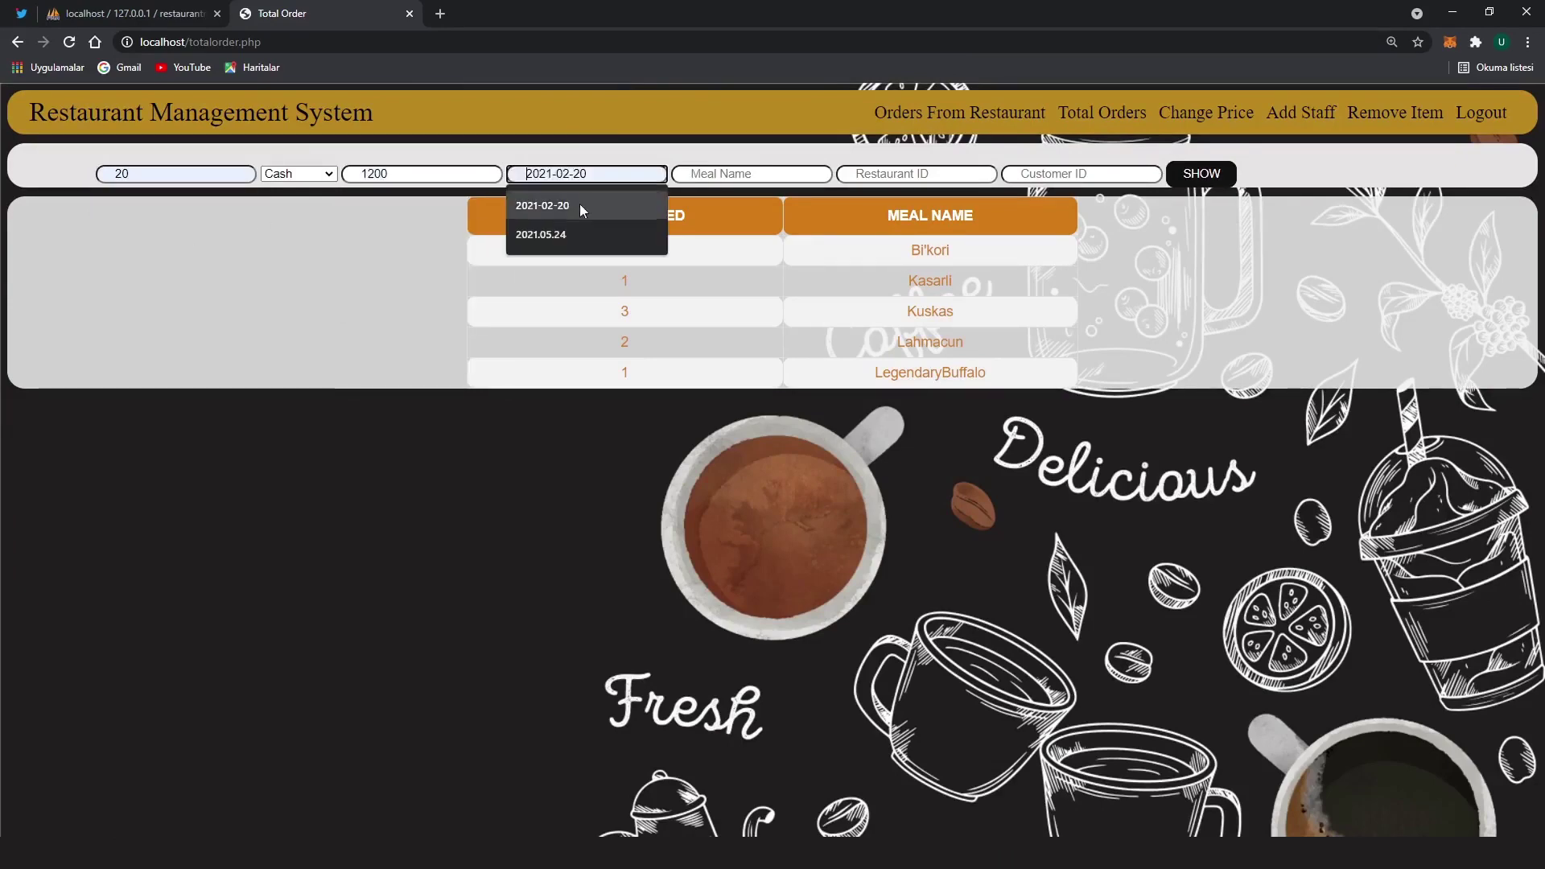
pyautogui.click(579, 206)
pyautogui.click(742, 174)
pyautogui.click(708, 321)
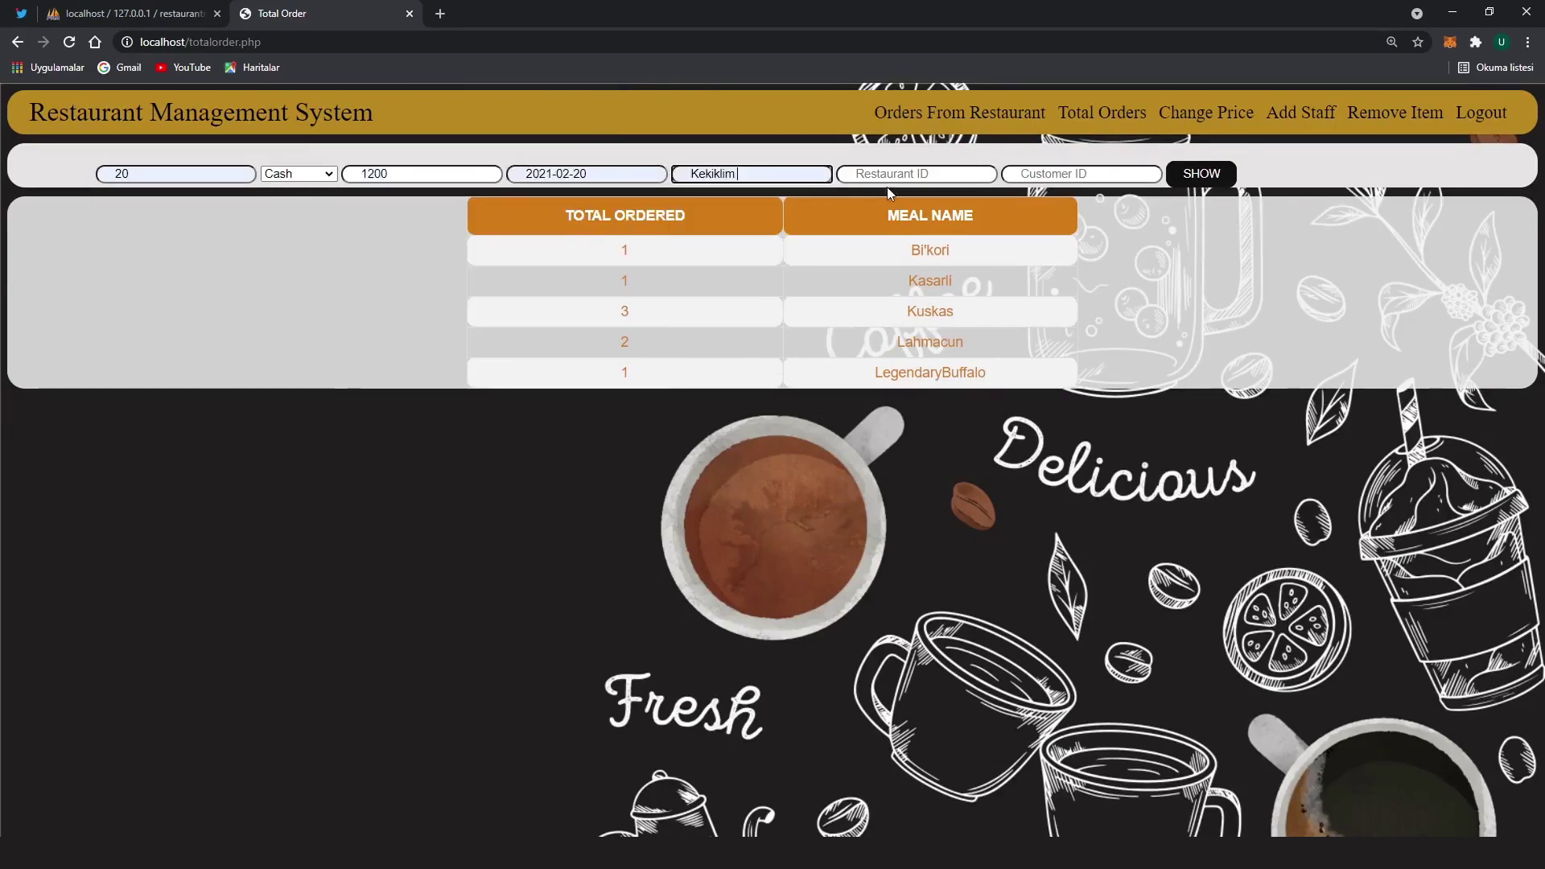
pyautogui.click(897, 175)
pyautogui.write('40')
pyautogui.click(1054, 174)
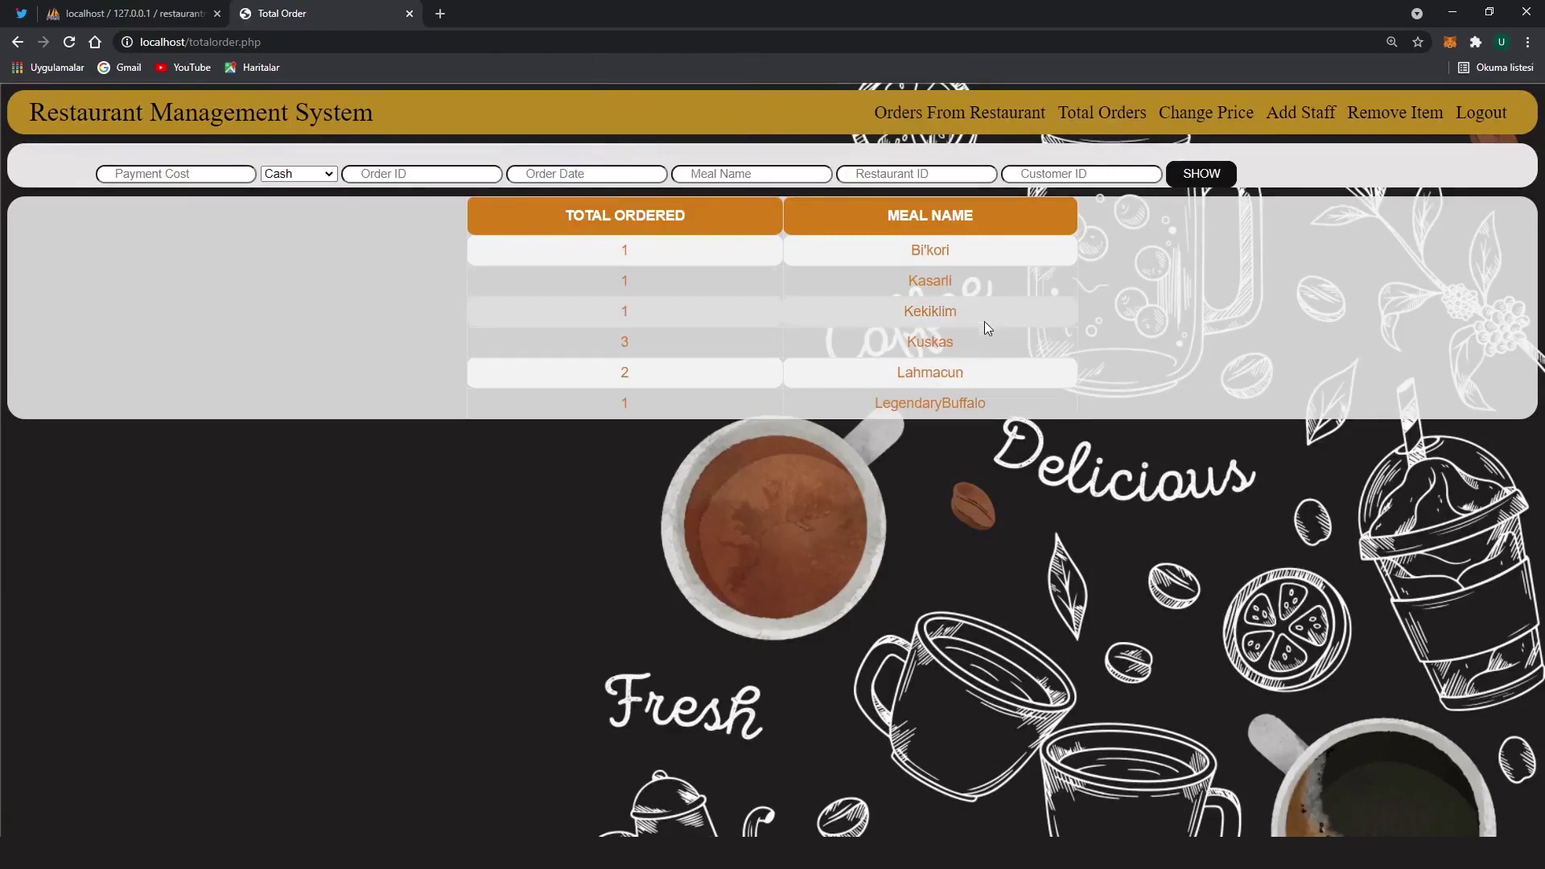
pyautogui.click(622, 317)
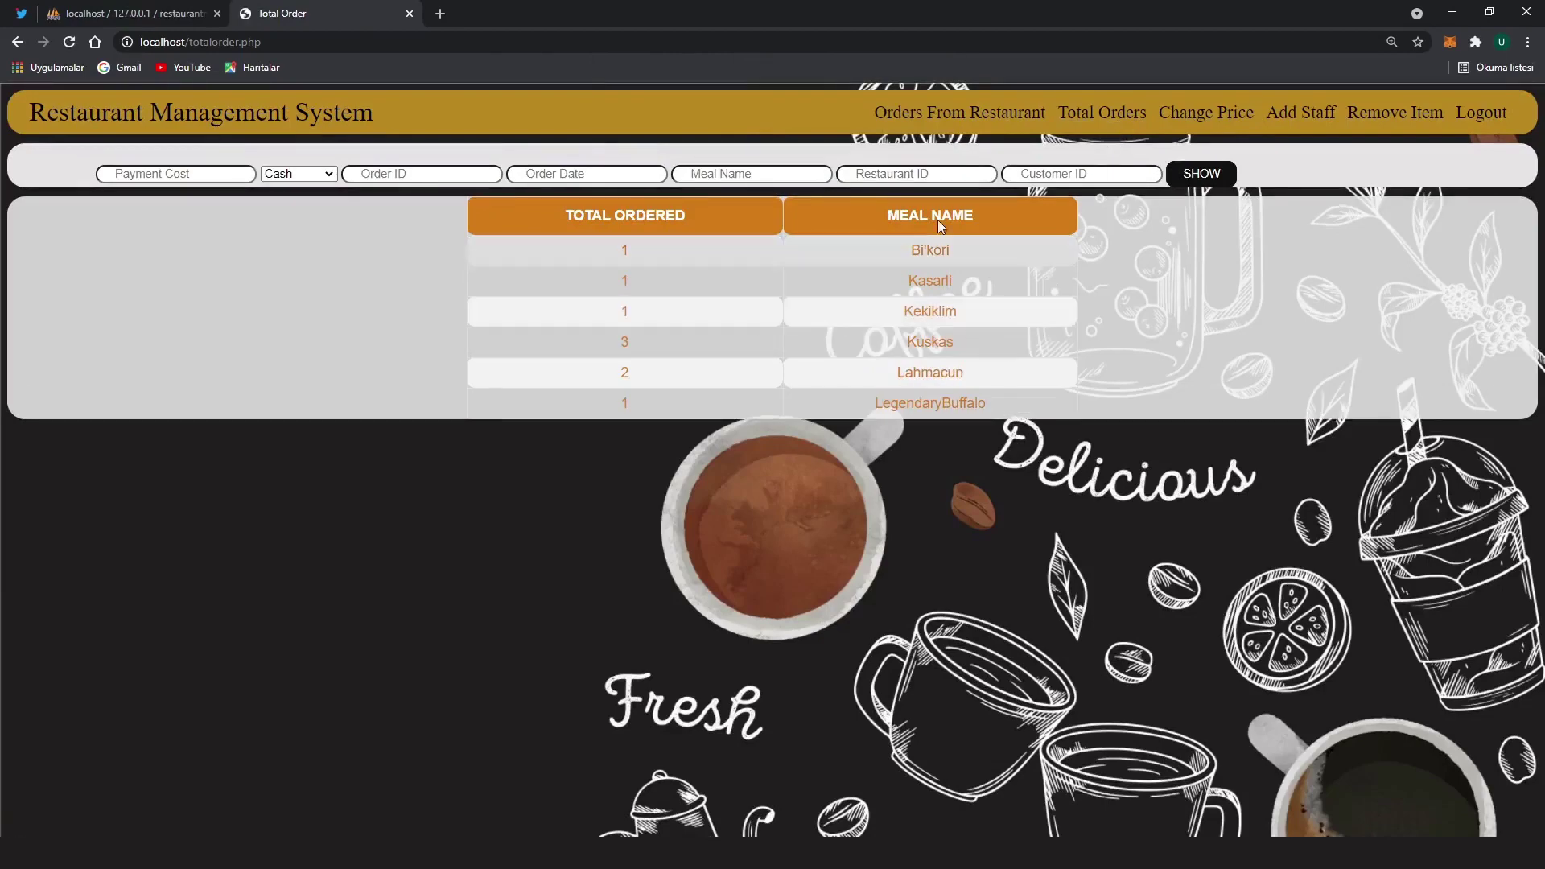
# Change Ayran's meal cost to 5 on the Change Price page
pyautogui.click(1207, 130)
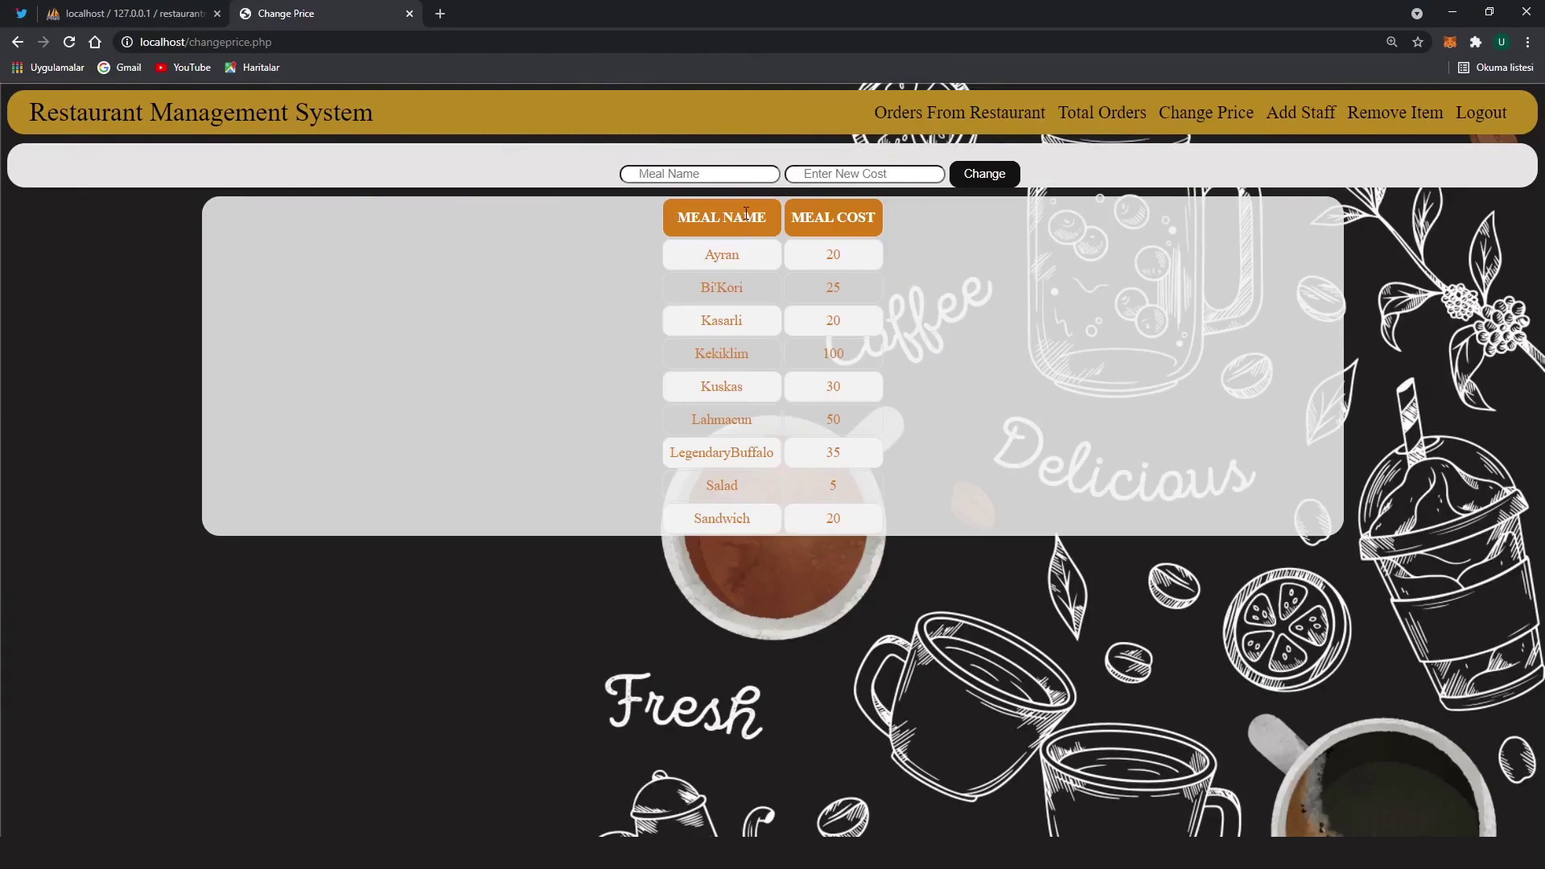
pyautogui.click(724, 175)
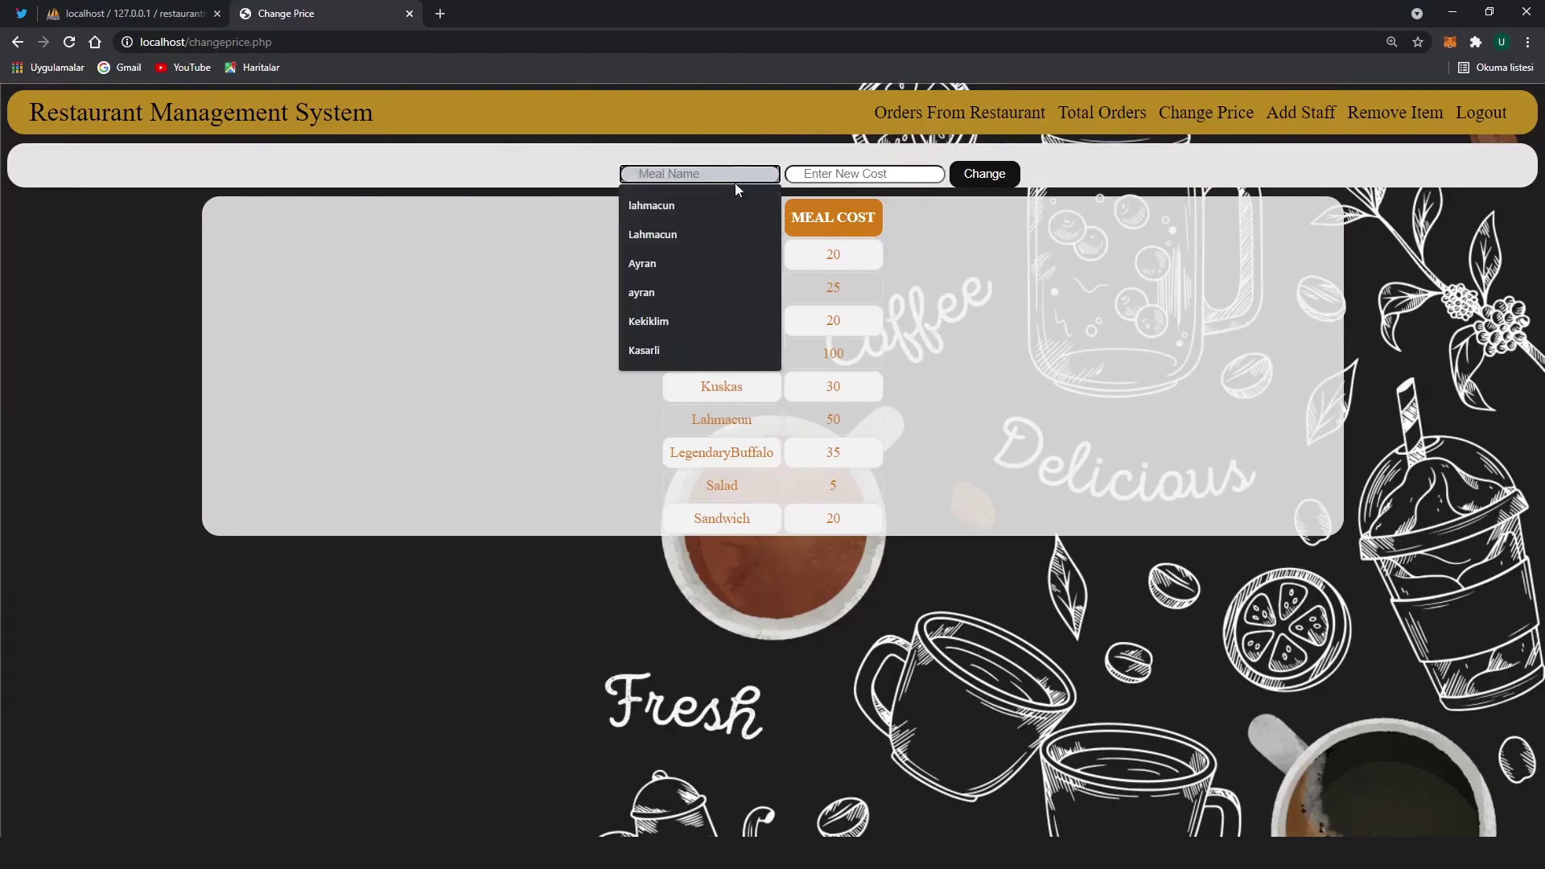
pyautogui.write('ay')
pyautogui.click(700, 207)
pyautogui.click(843, 175)
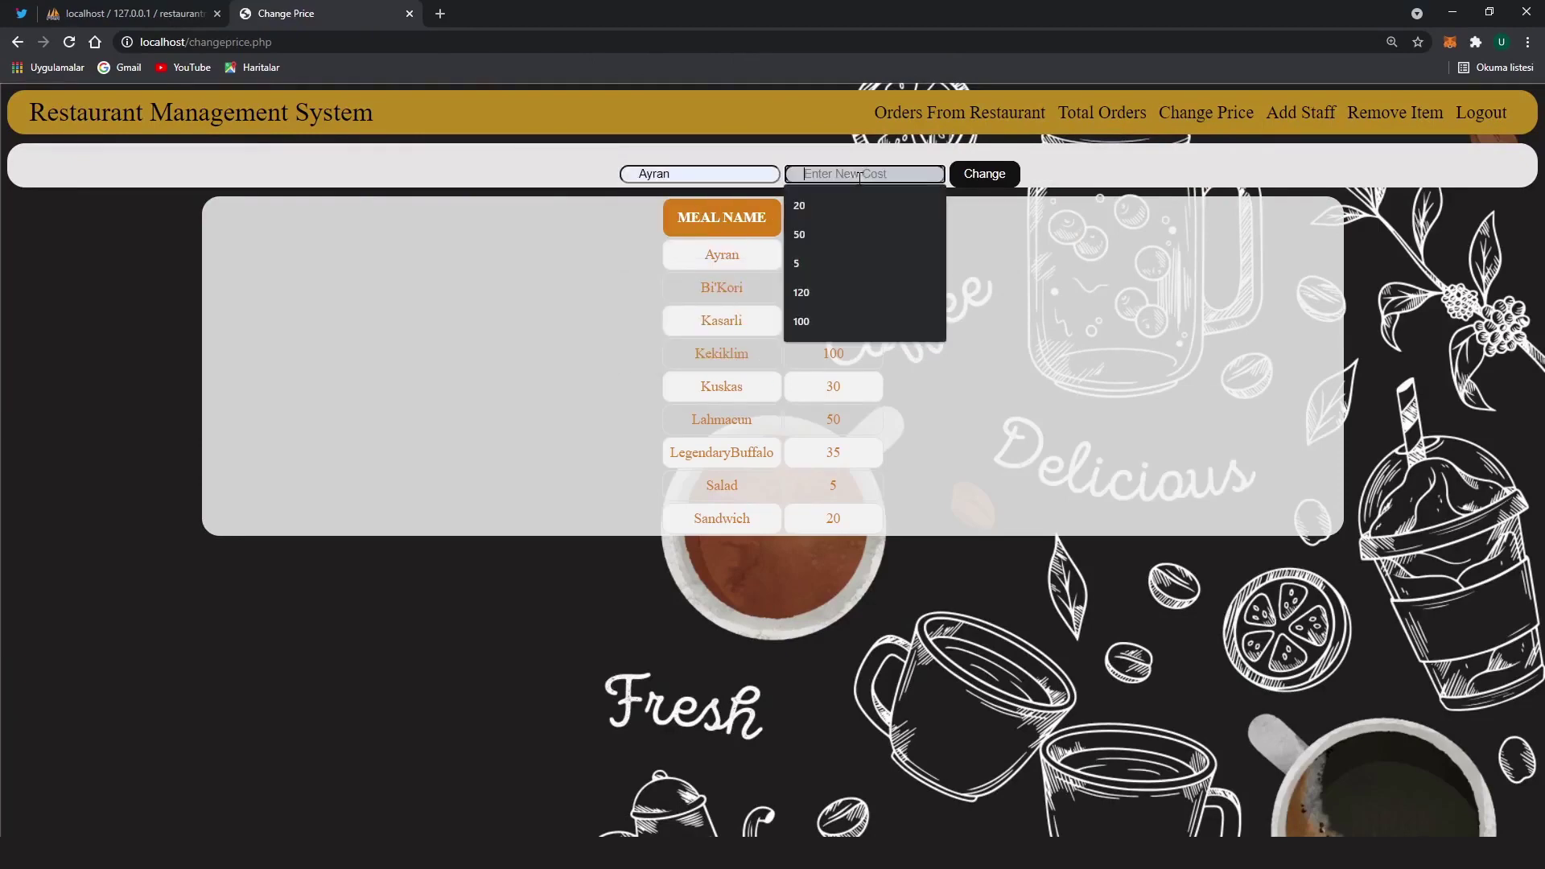
pyautogui.click(827, 258)
pyautogui.click(981, 183)
pyautogui.click(934, 137)
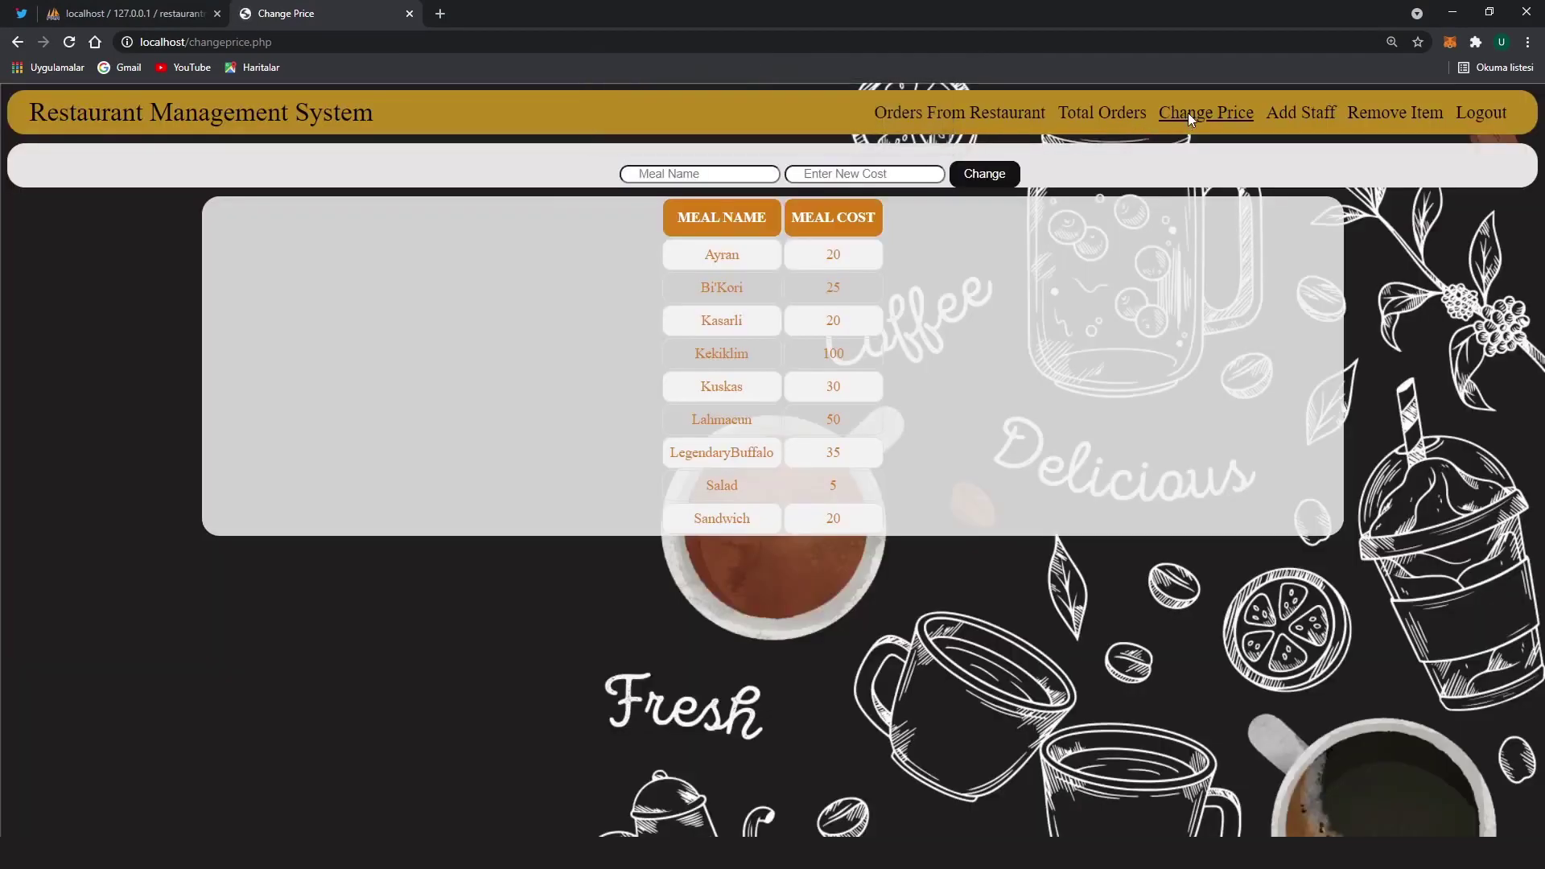
pyautogui.click(714, 254)
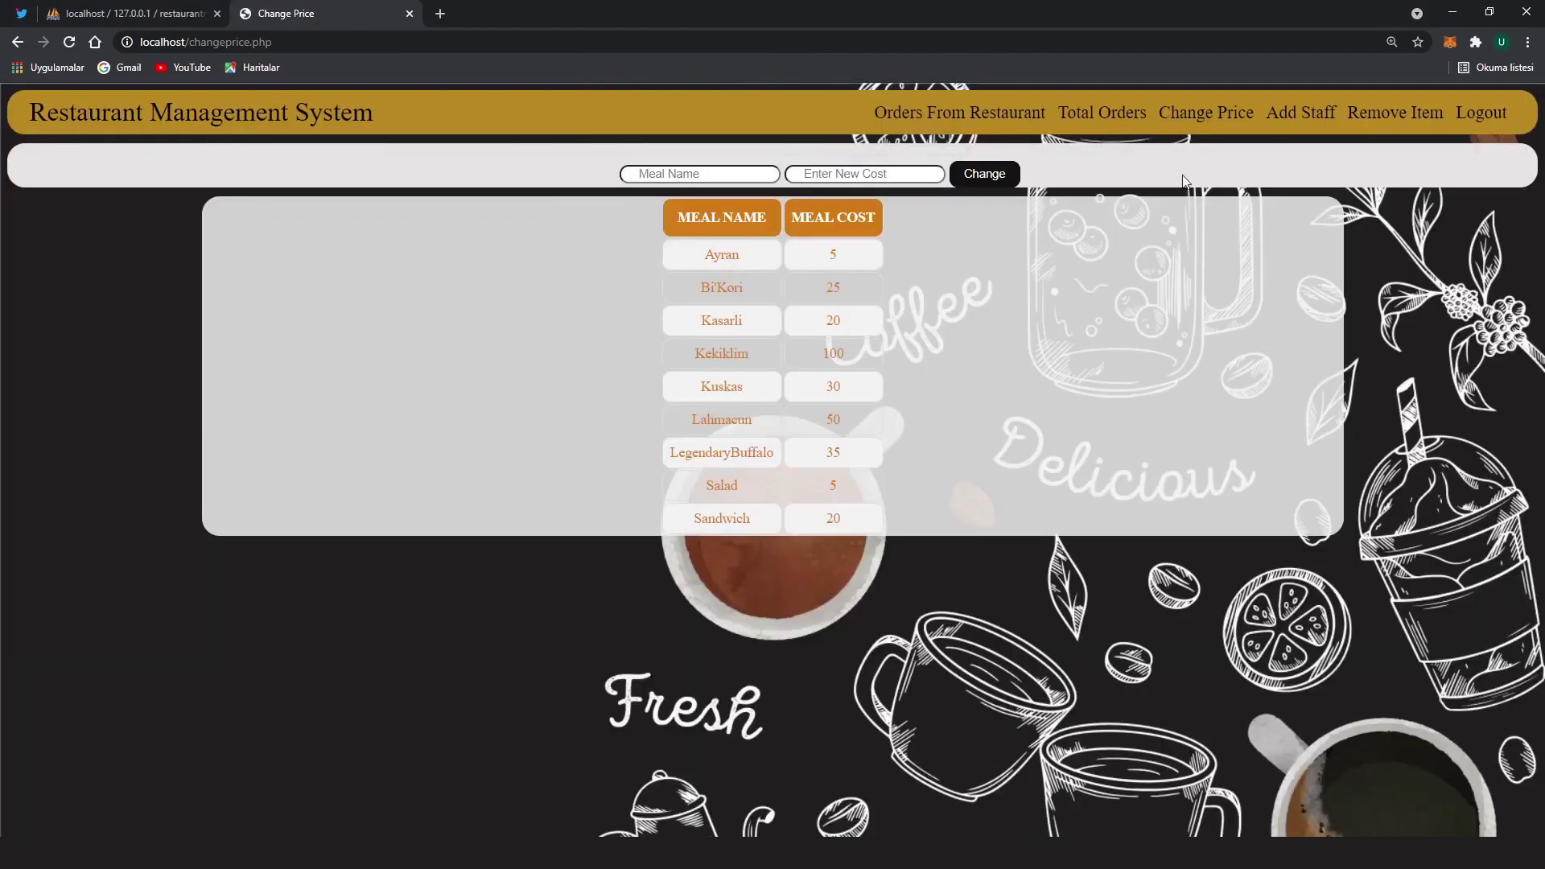
pyautogui.click(1300, 113)
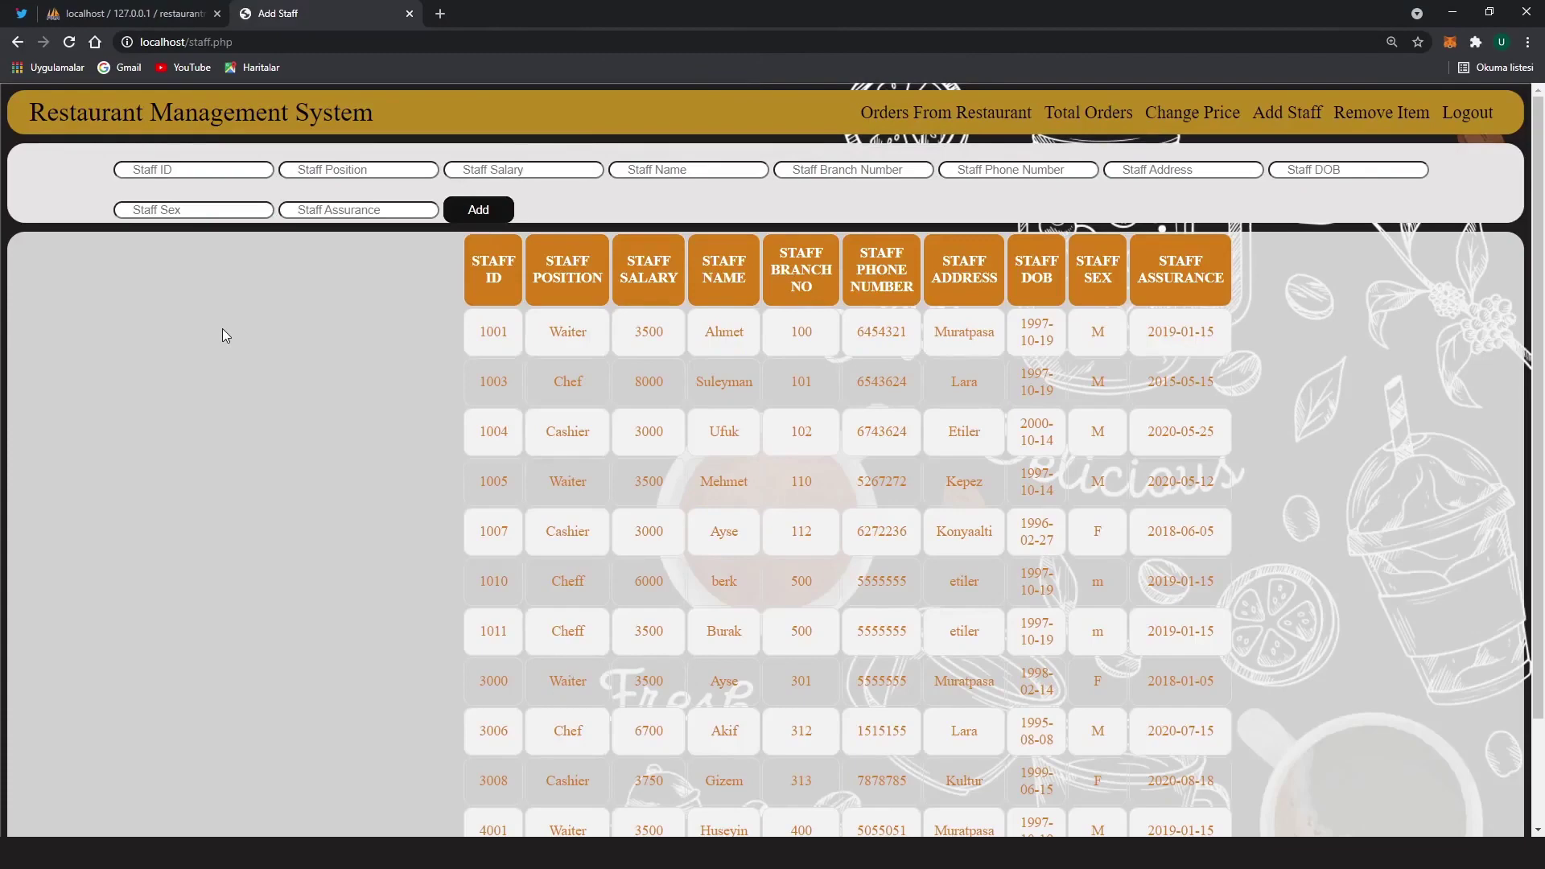
pyautogui.click(204, 166)
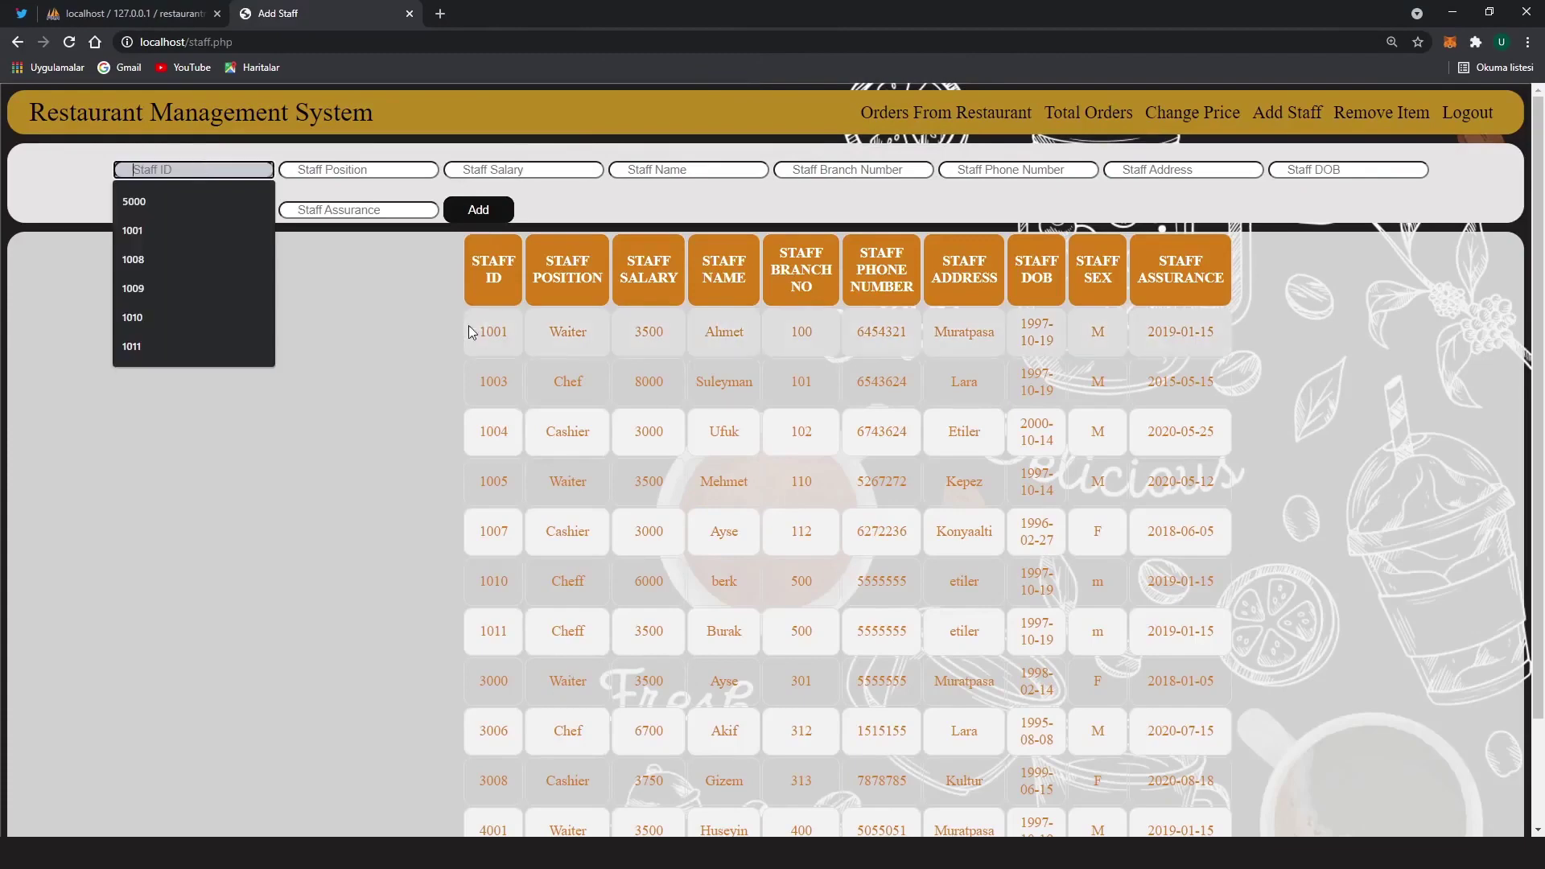
pyautogui.moveTo(469, 330); pyautogui.dragTo(518, 447)
pyautogui.click(519, 448)
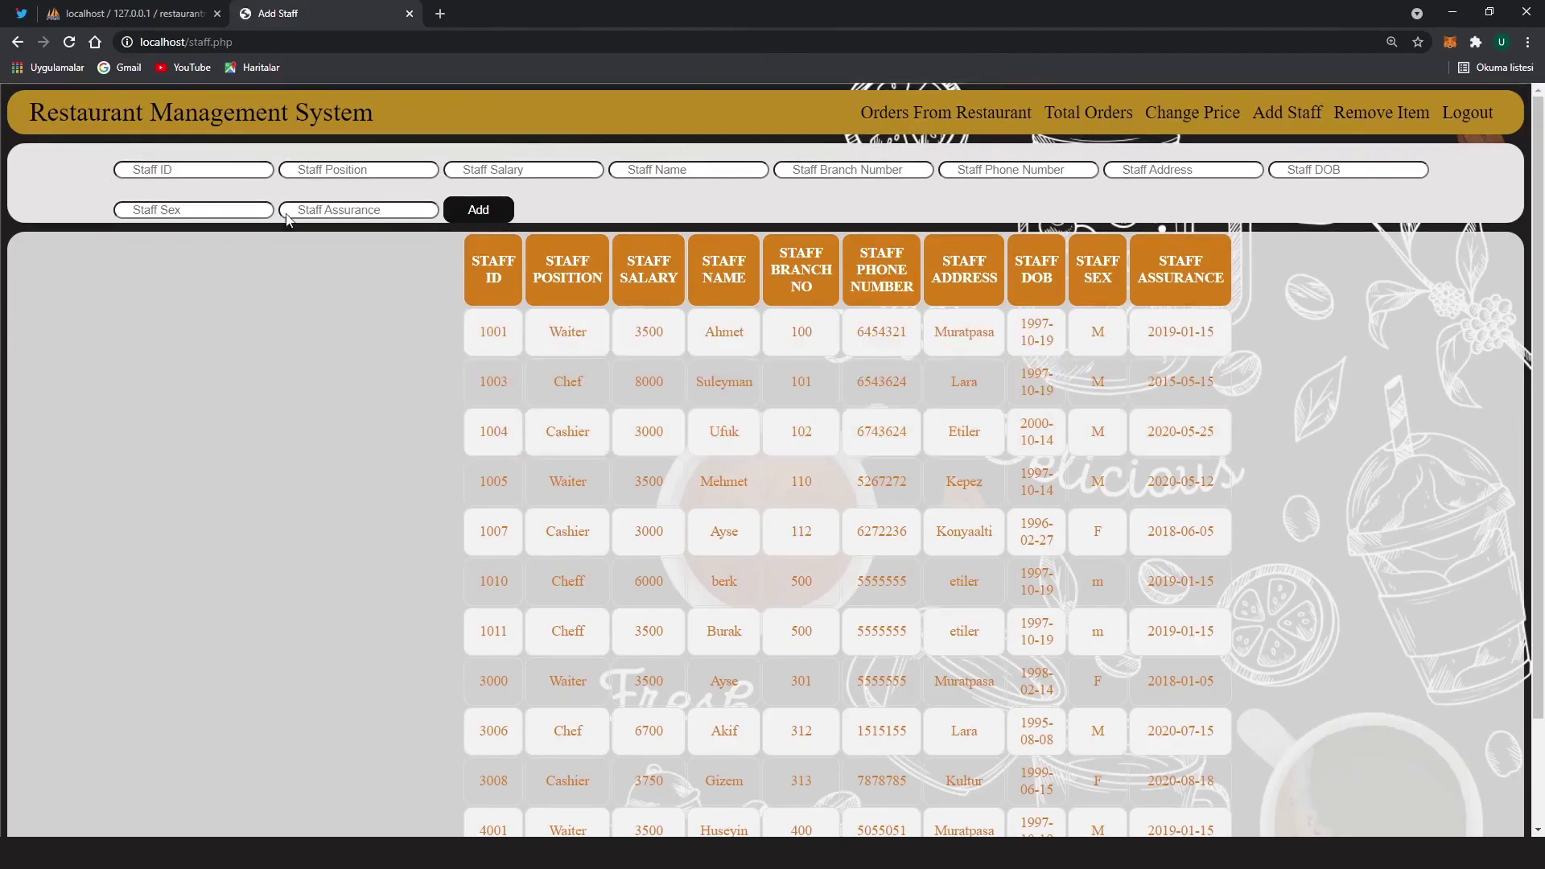
pyautogui.click(207, 169)
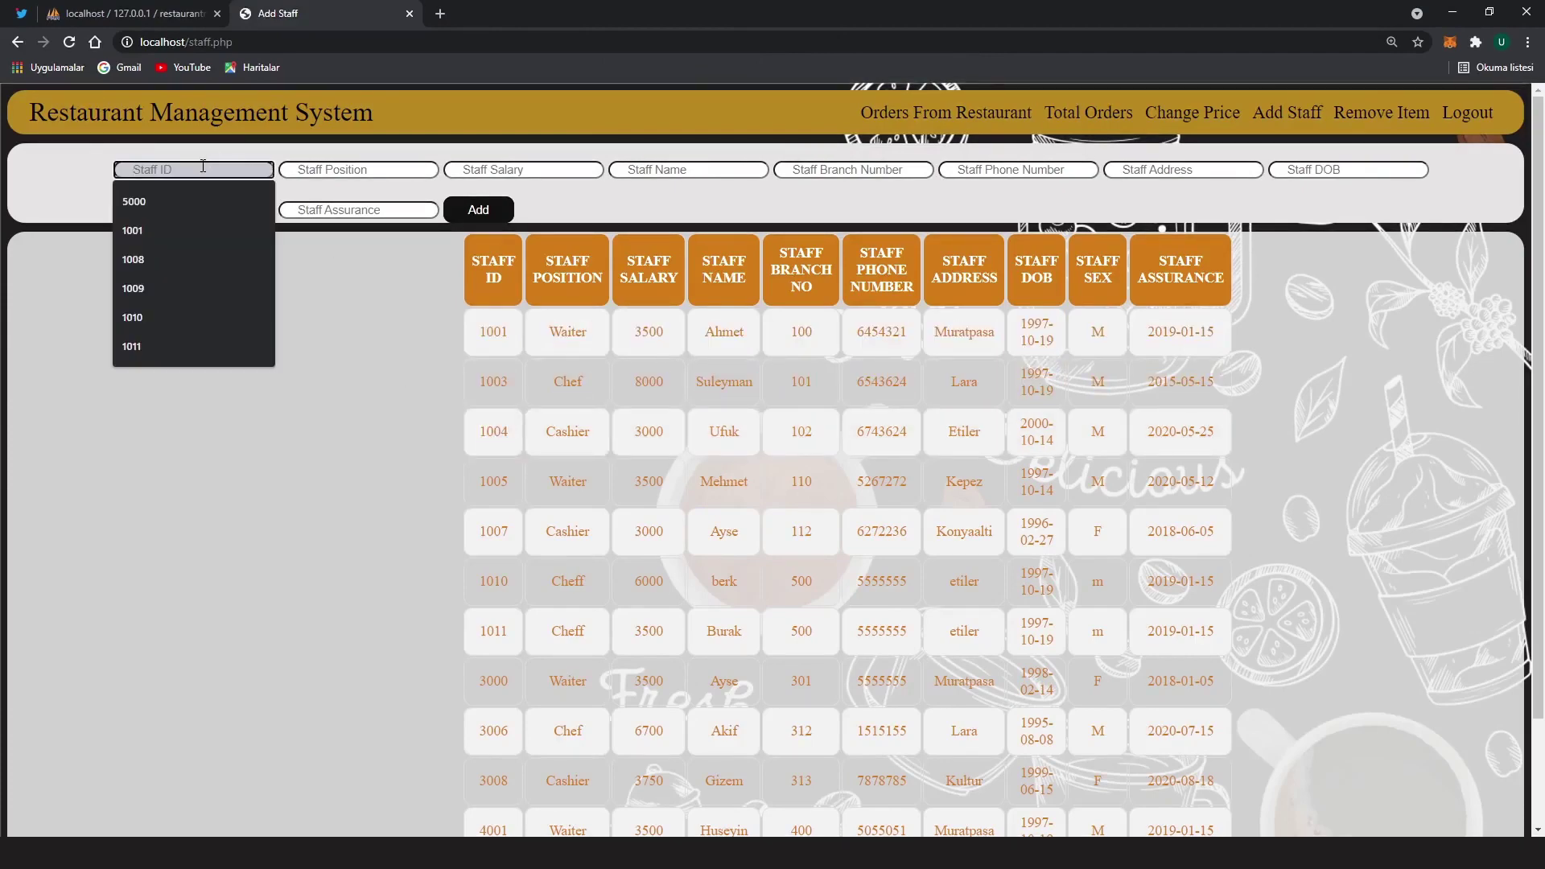
pyautogui.write('1001')
pyautogui.click(362, 171)
pyautogui.write('Cheff')
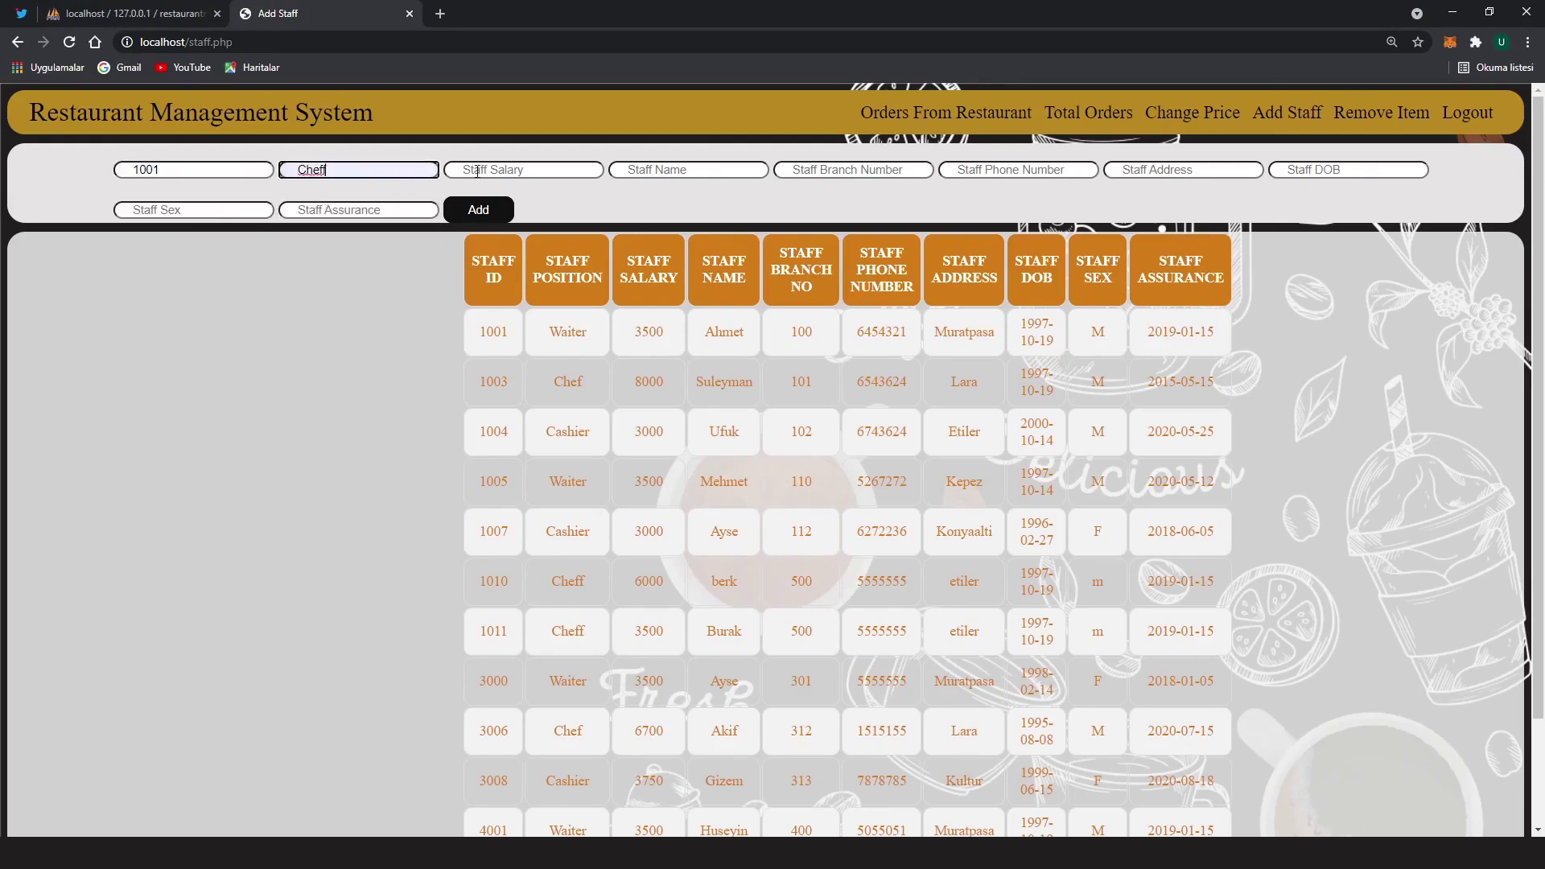
pyautogui.click(478, 171)
pyautogui.click(504, 196)
pyautogui.click(668, 171)
pyautogui.click(673, 200)
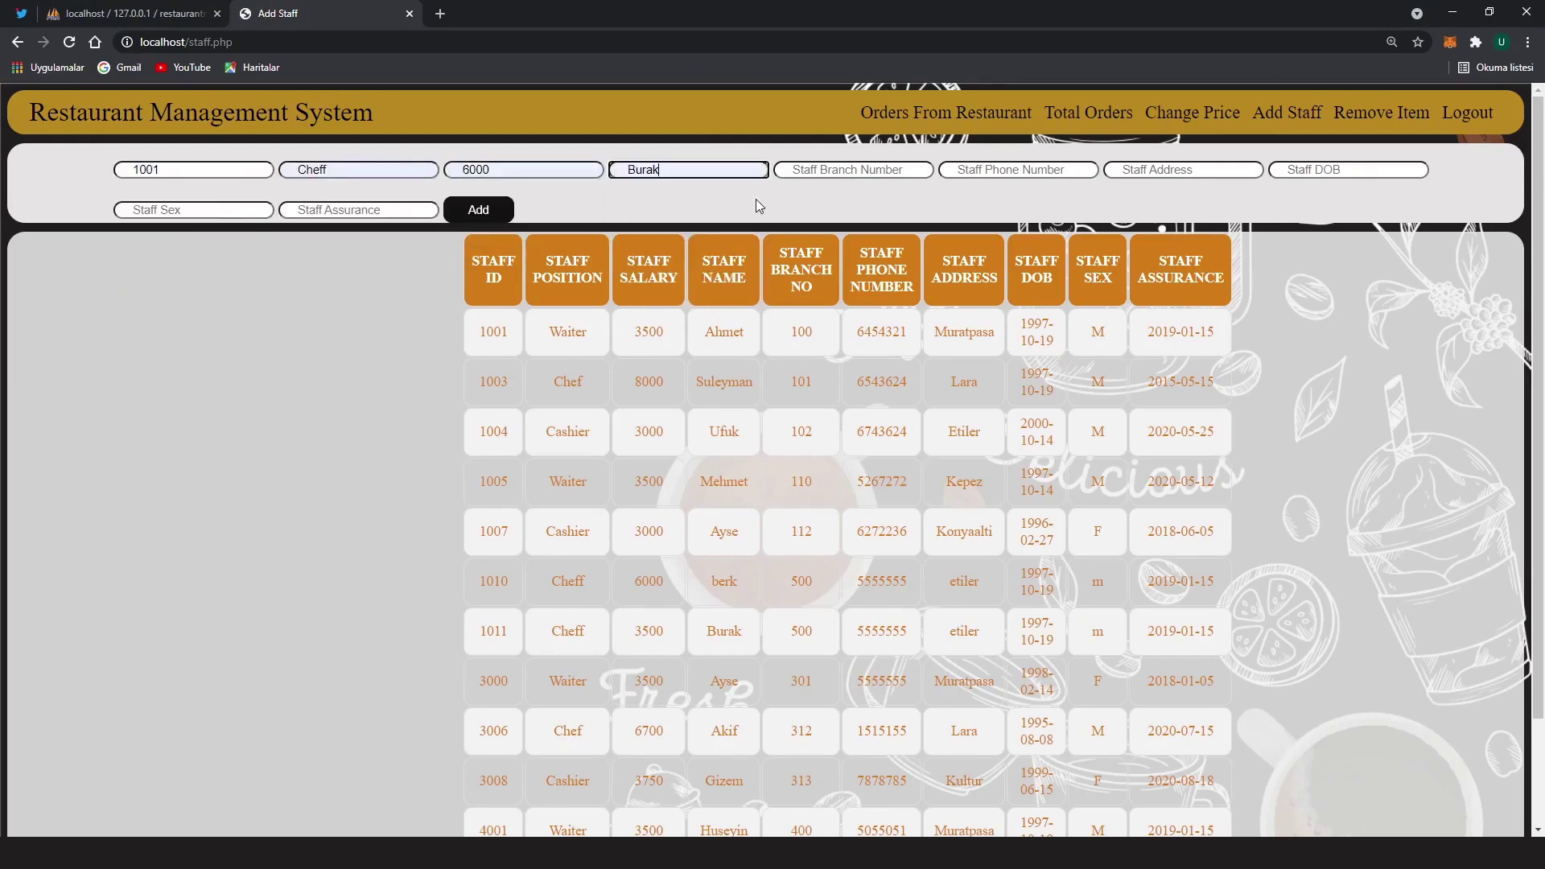
pyautogui.click(845, 170)
pyautogui.click(855, 201)
pyautogui.click(973, 171)
pyautogui.click(1003, 201)
pyautogui.click(1159, 170)
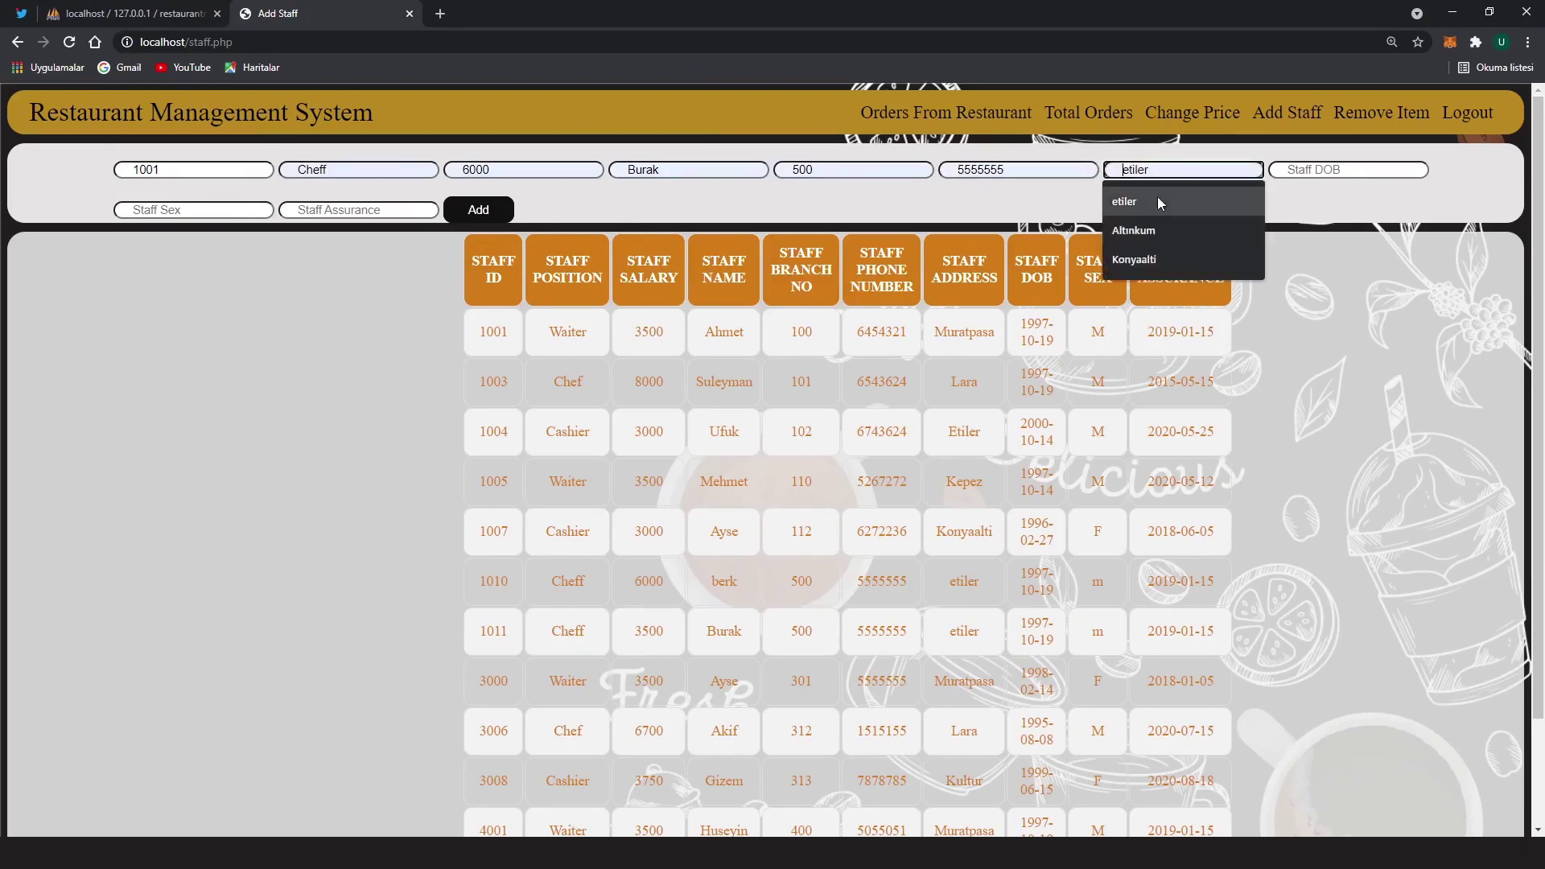
pyautogui.click(1161, 202)
pyautogui.click(1335, 171)
pyautogui.click(1328, 201)
pyautogui.click(185, 211)
pyautogui.click(173, 240)
pyautogui.click(354, 211)
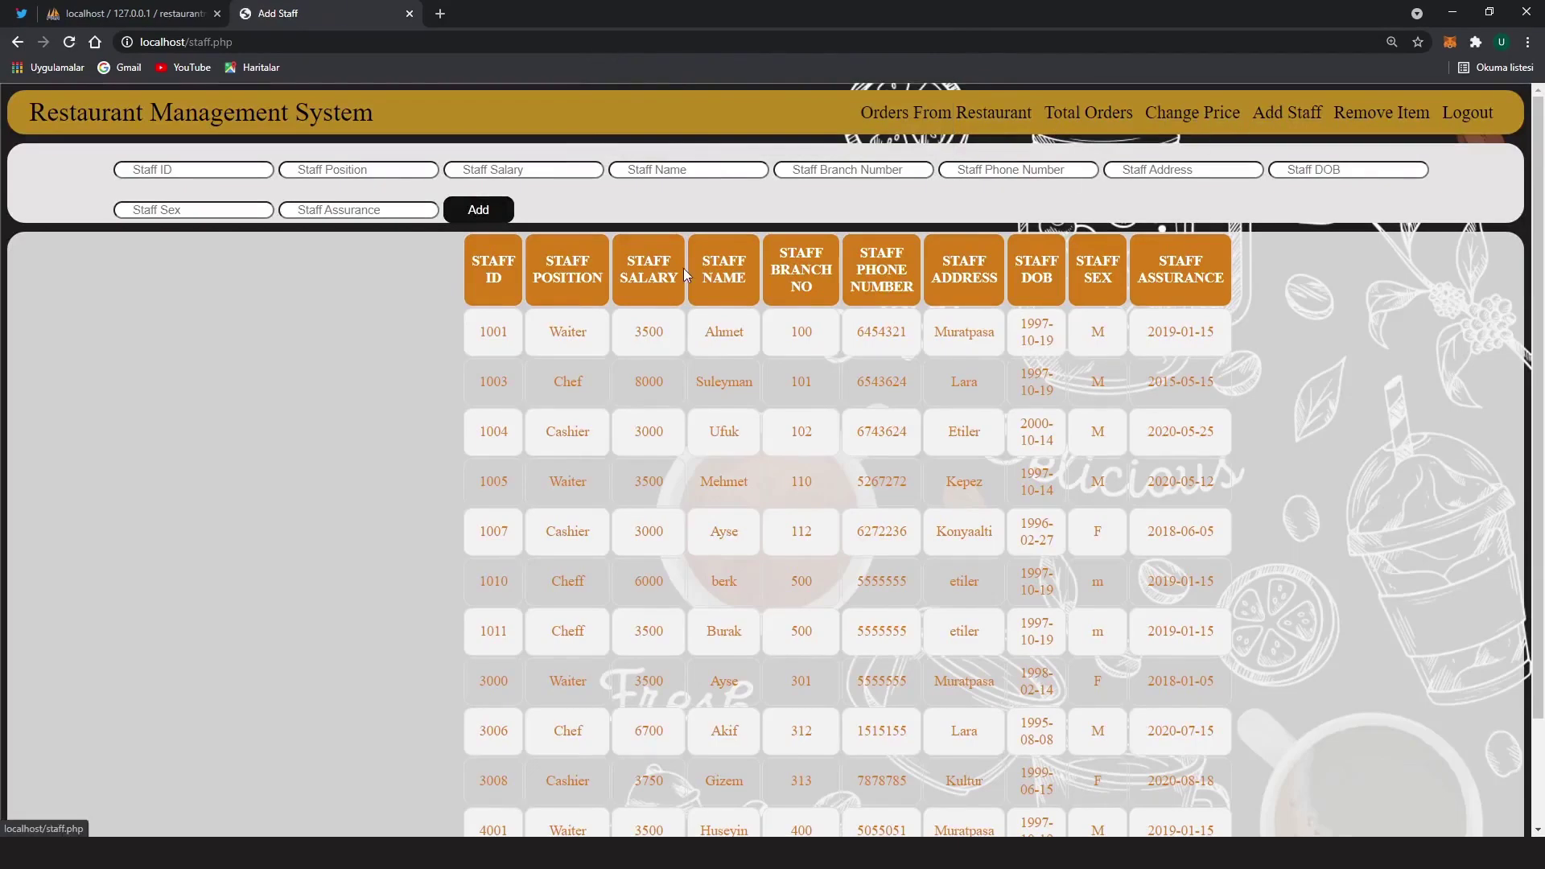
pyautogui.moveTo(683, 274); pyautogui.dragTo(1200, 565)
# Enter staff ID 1015, checking it against the existing ID 1011
pyautogui.click(486, 393)
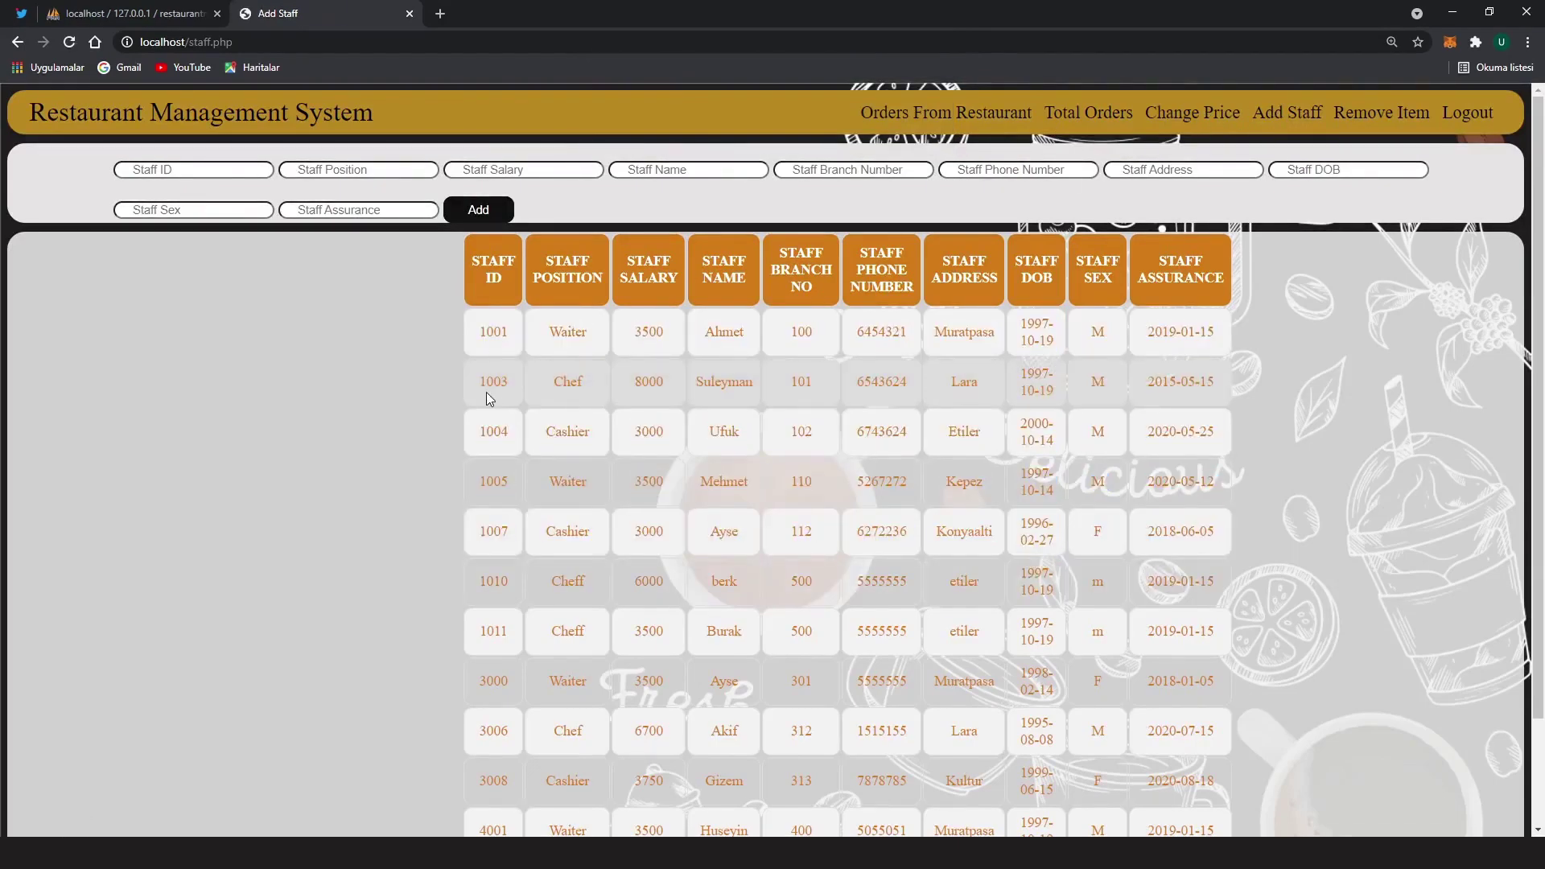
pyautogui.click(192, 170)
pyautogui.write('1010')
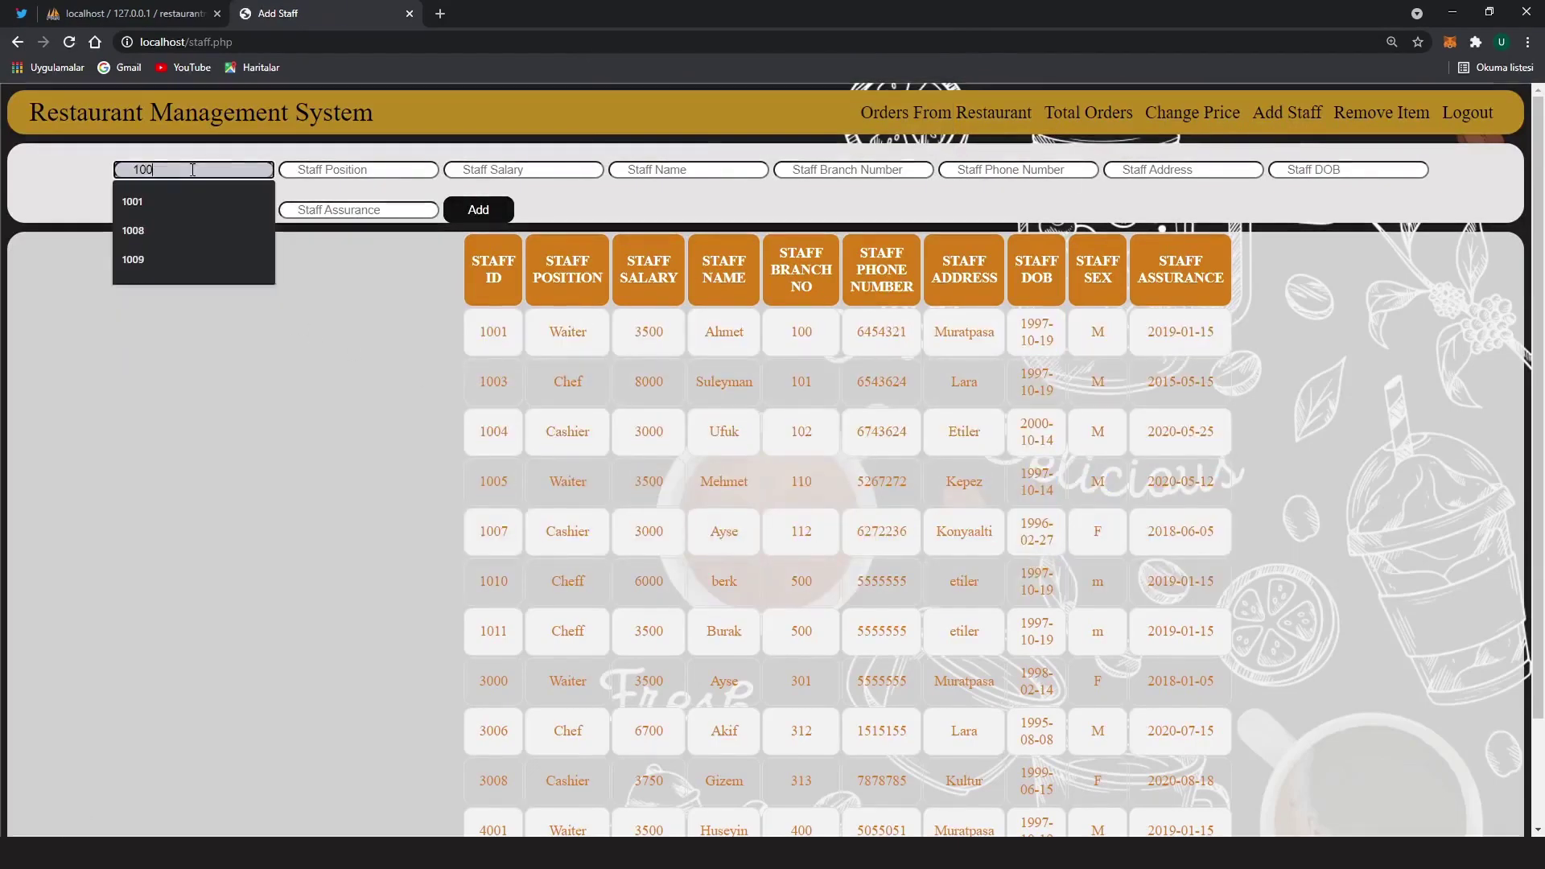
pyautogui.press('BackSpace')
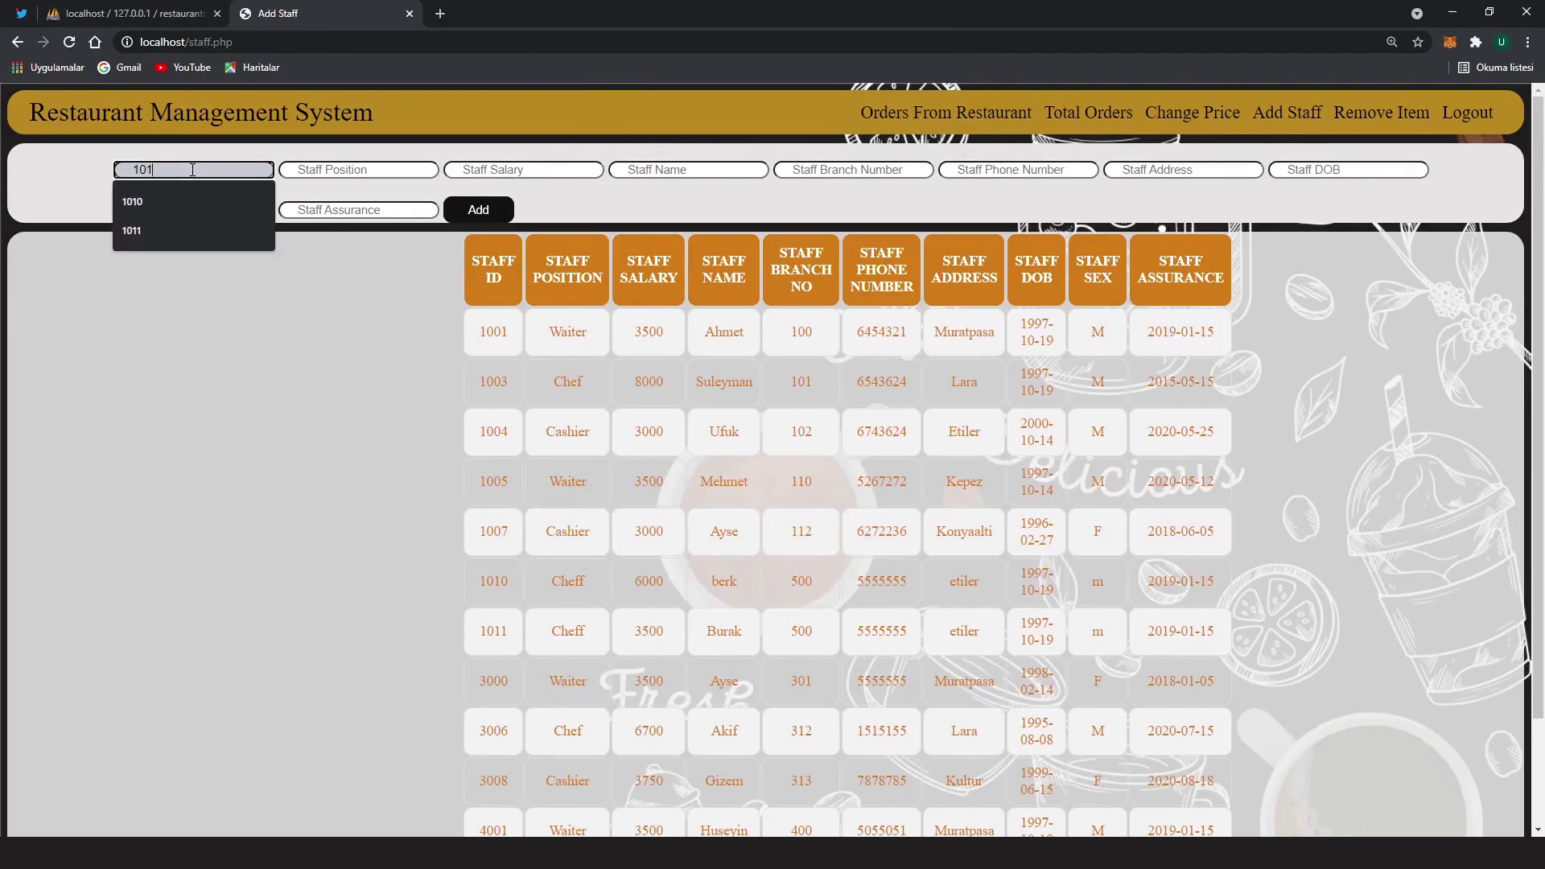
pyautogui.write('5')
pyautogui.doubleClick(494, 631)
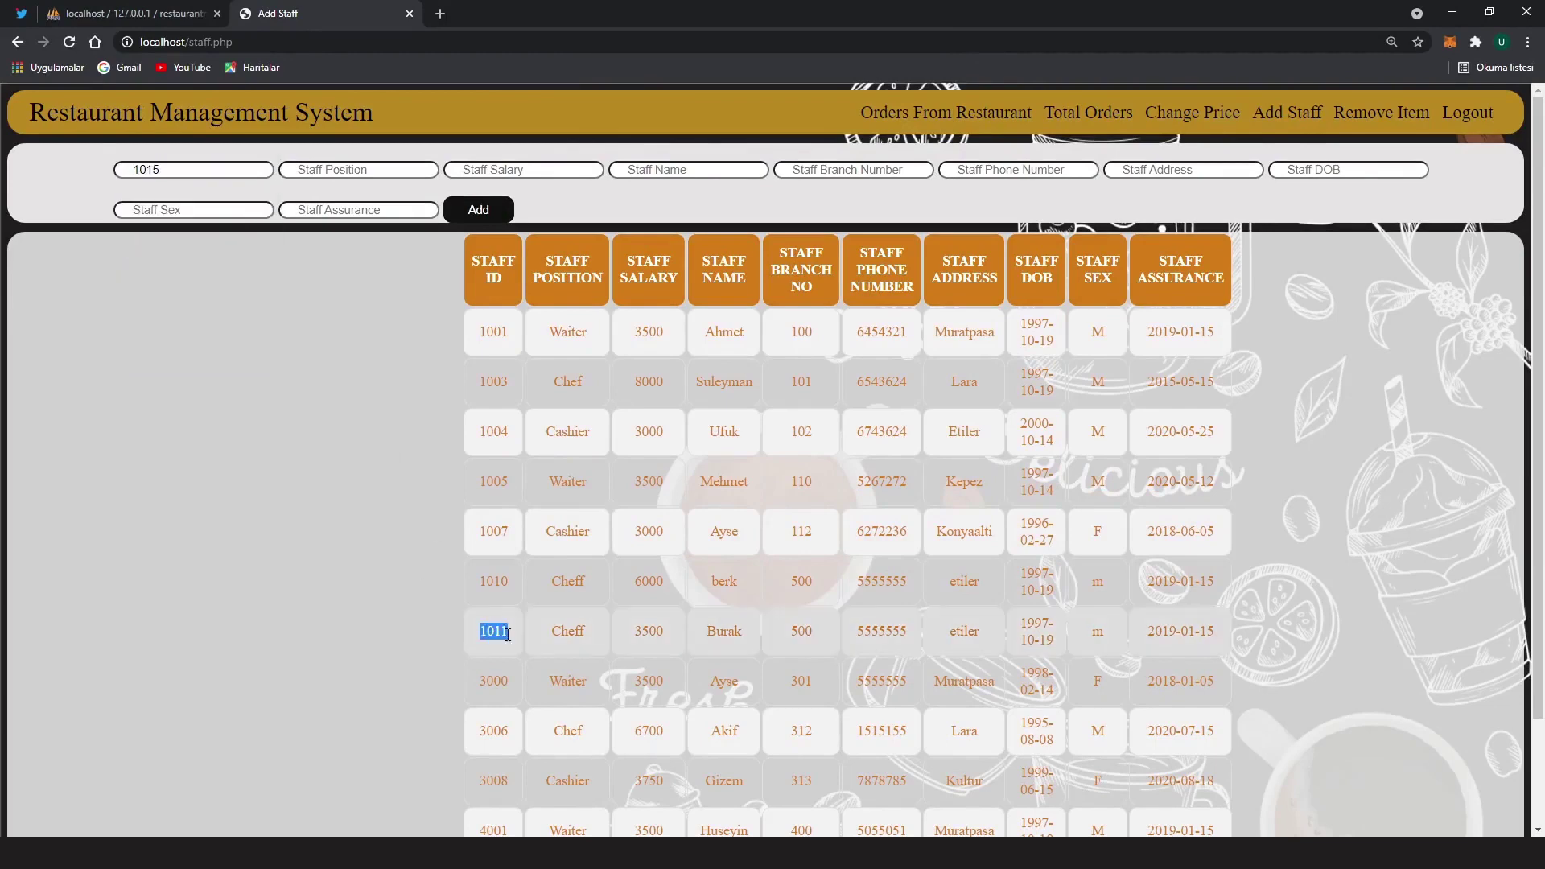
# Fill position Cheff, salary 6000, name, branch 500, phone and address etiler
pyautogui.click(375, 170)
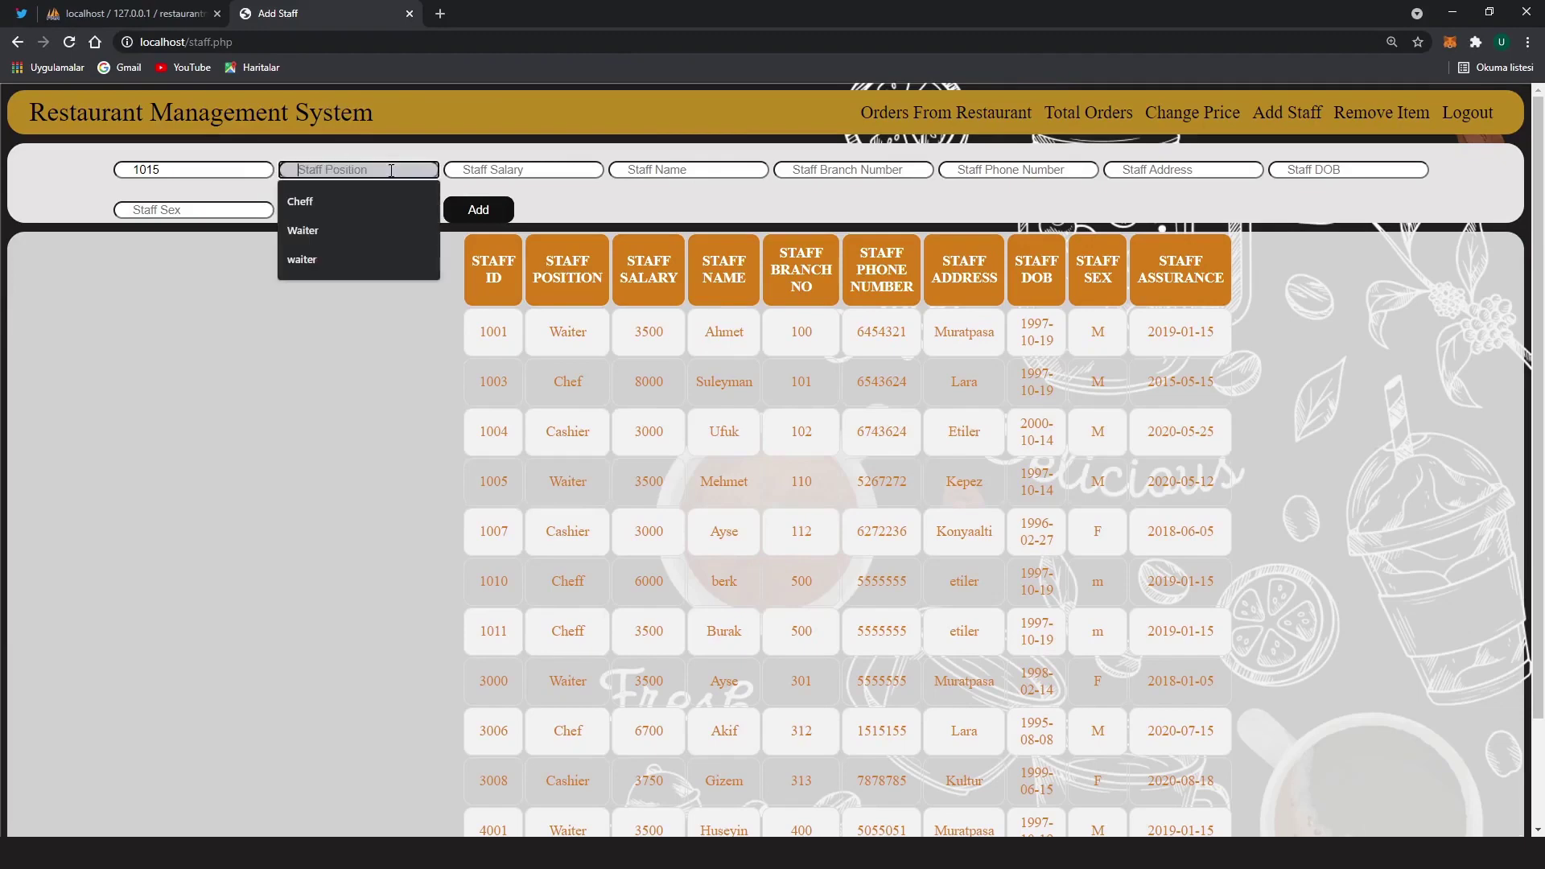
pyautogui.click(349, 205)
pyautogui.click(521, 171)
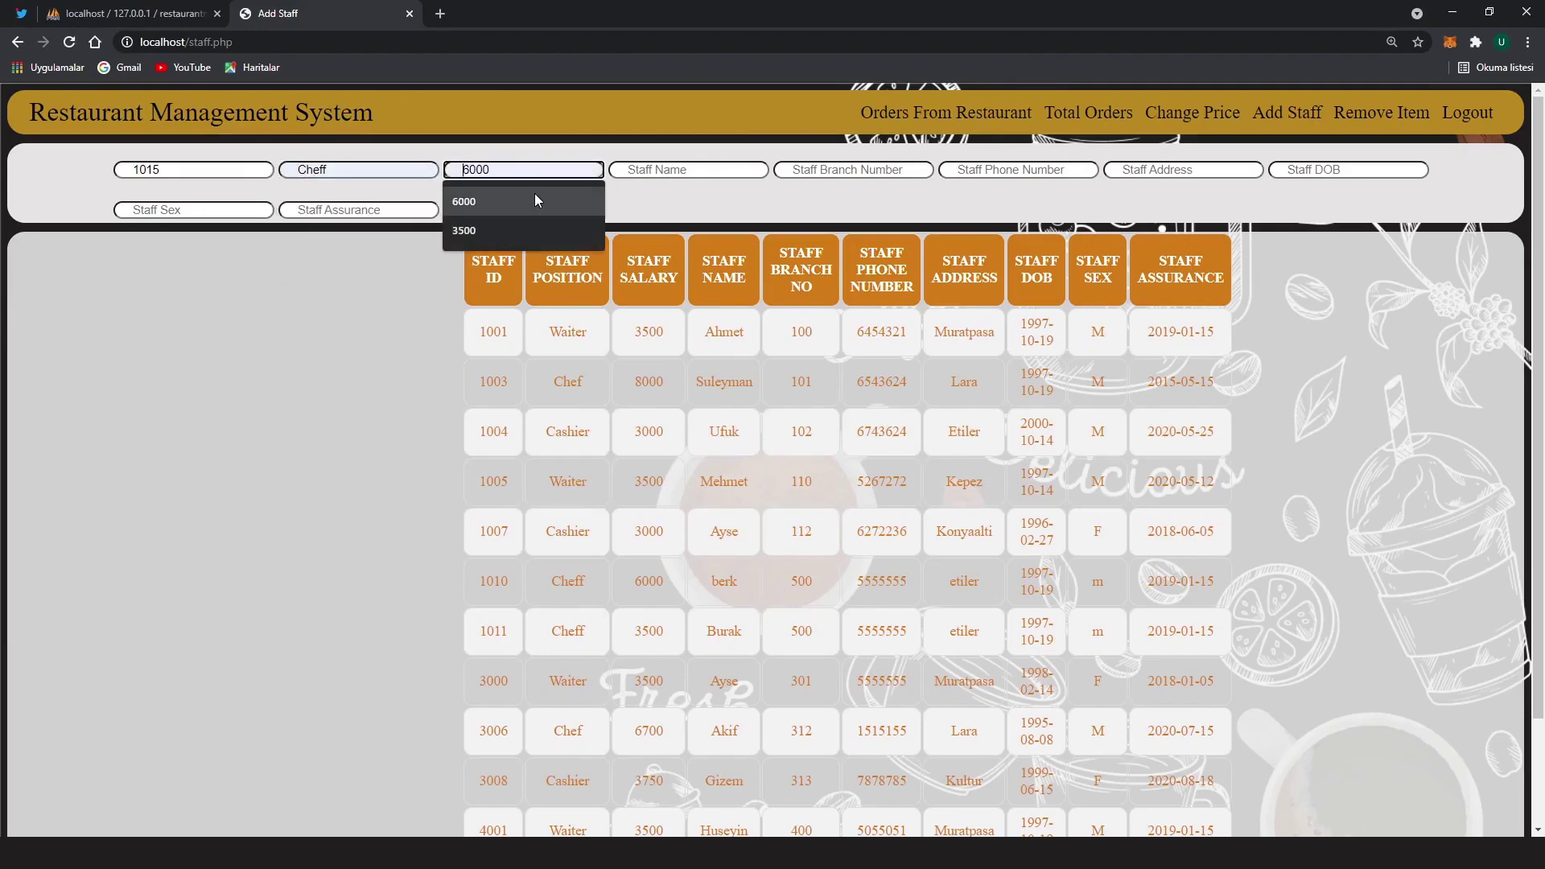
pyautogui.click(535, 197)
pyautogui.click(643, 171)
pyautogui.click(670, 254)
pyautogui.click(850, 171)
pyautogui.click(845, 201)
pyautogui.click(994, 172)
pyautogui.click(998, 198)
pyautogui.click(1149, 171)
pyautogui.click(1149, 200)
pyautogui.click(1352, 171)
pyautogui.click(1301, 201)
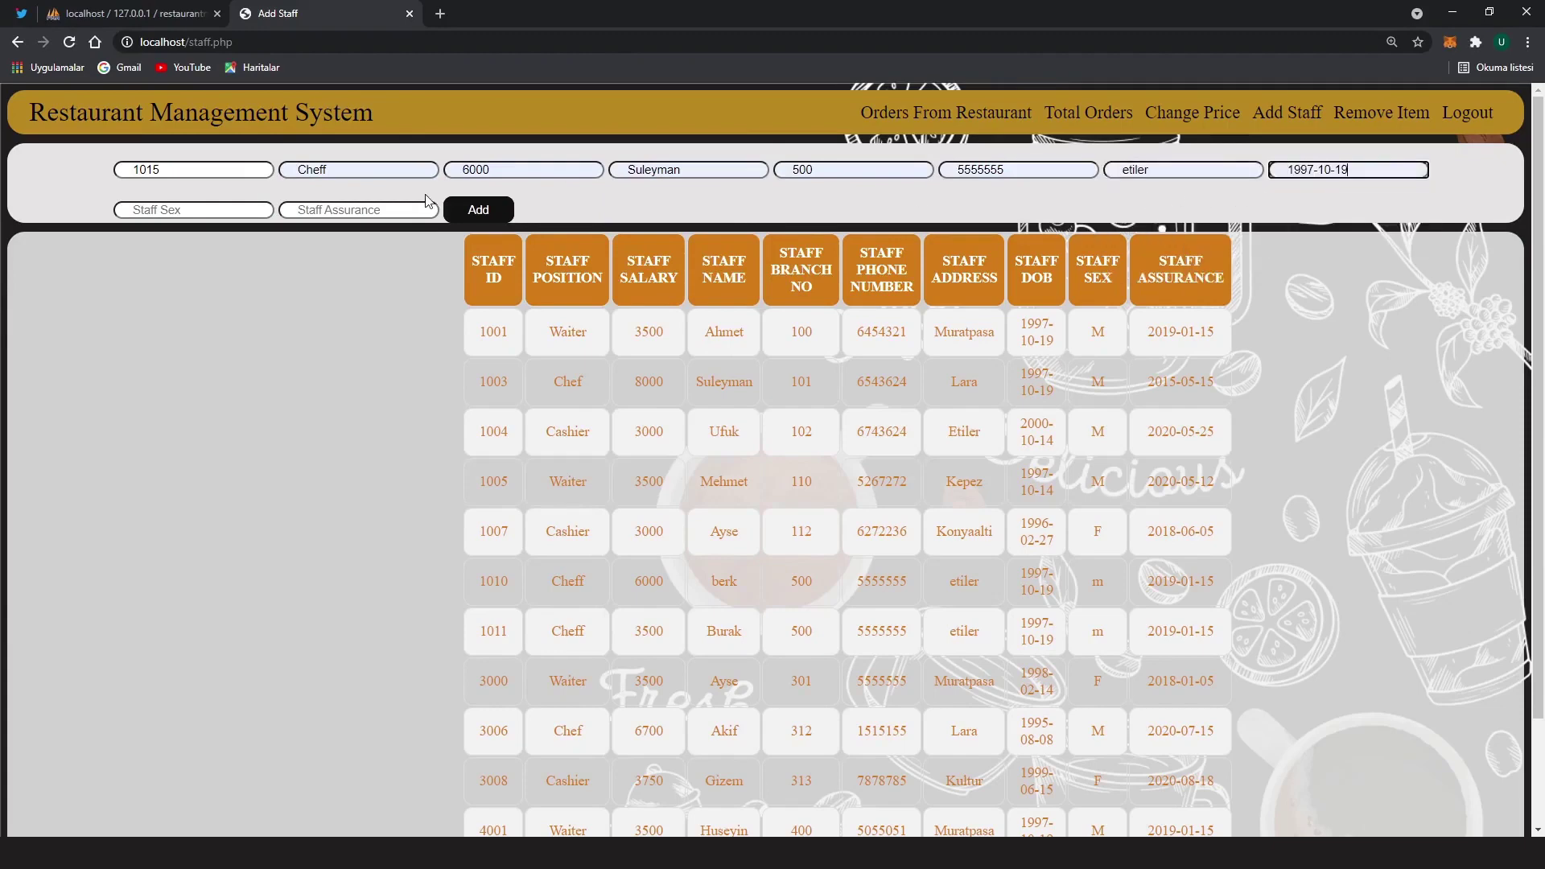
pyautogui.click(213, 209)
pyautogui.click(213, 242)
pyautogui.click(346, 209)
pyautogui.click(344, 241)
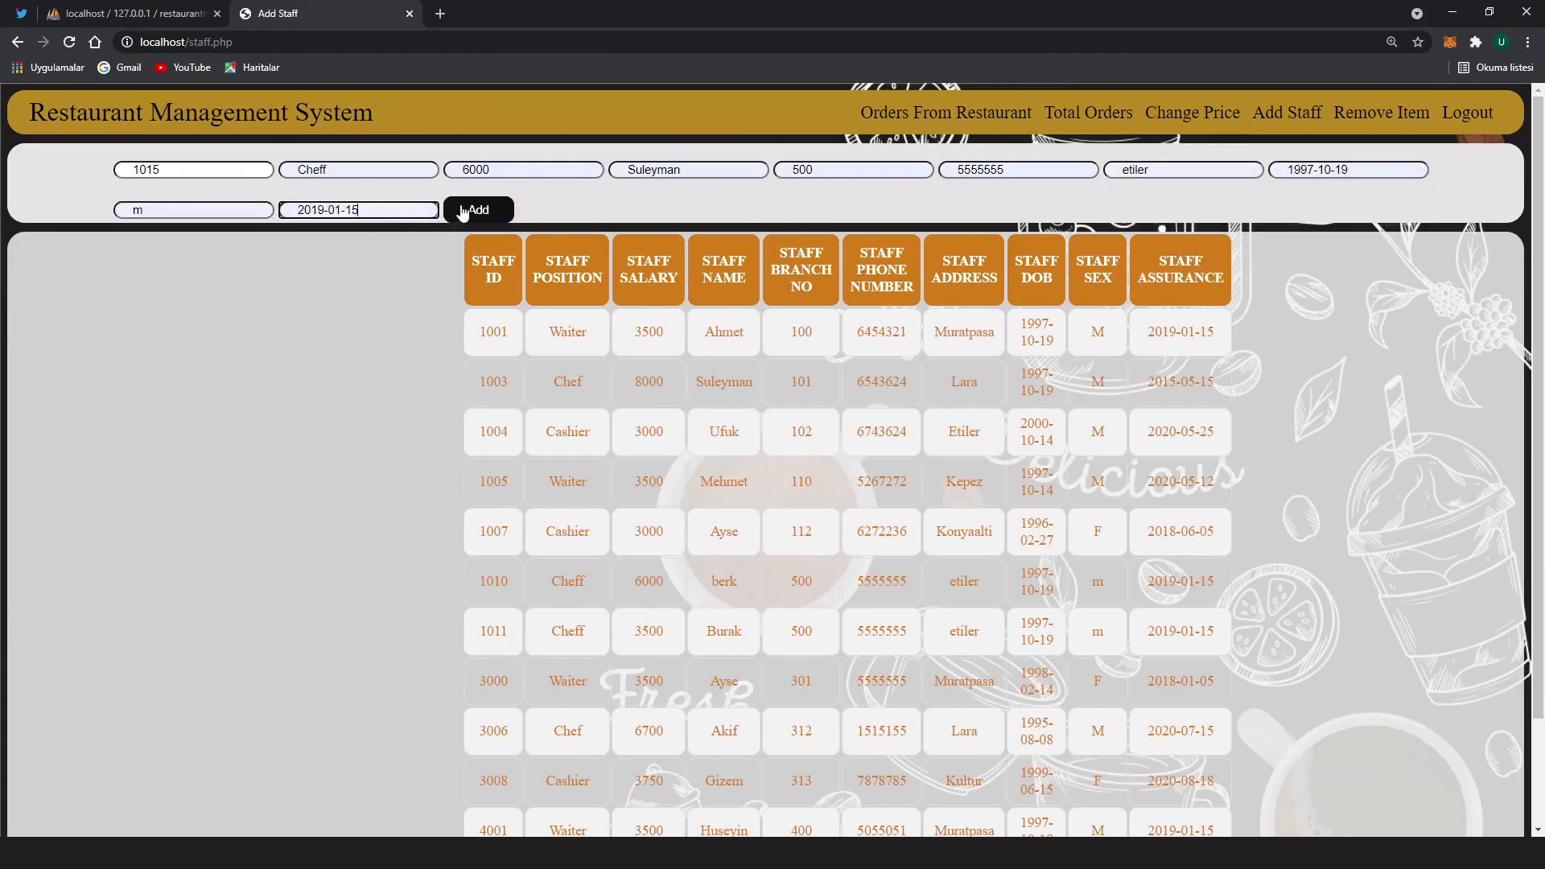
pyautogui.click(474, 210)
pyautogui.click(910, 132)
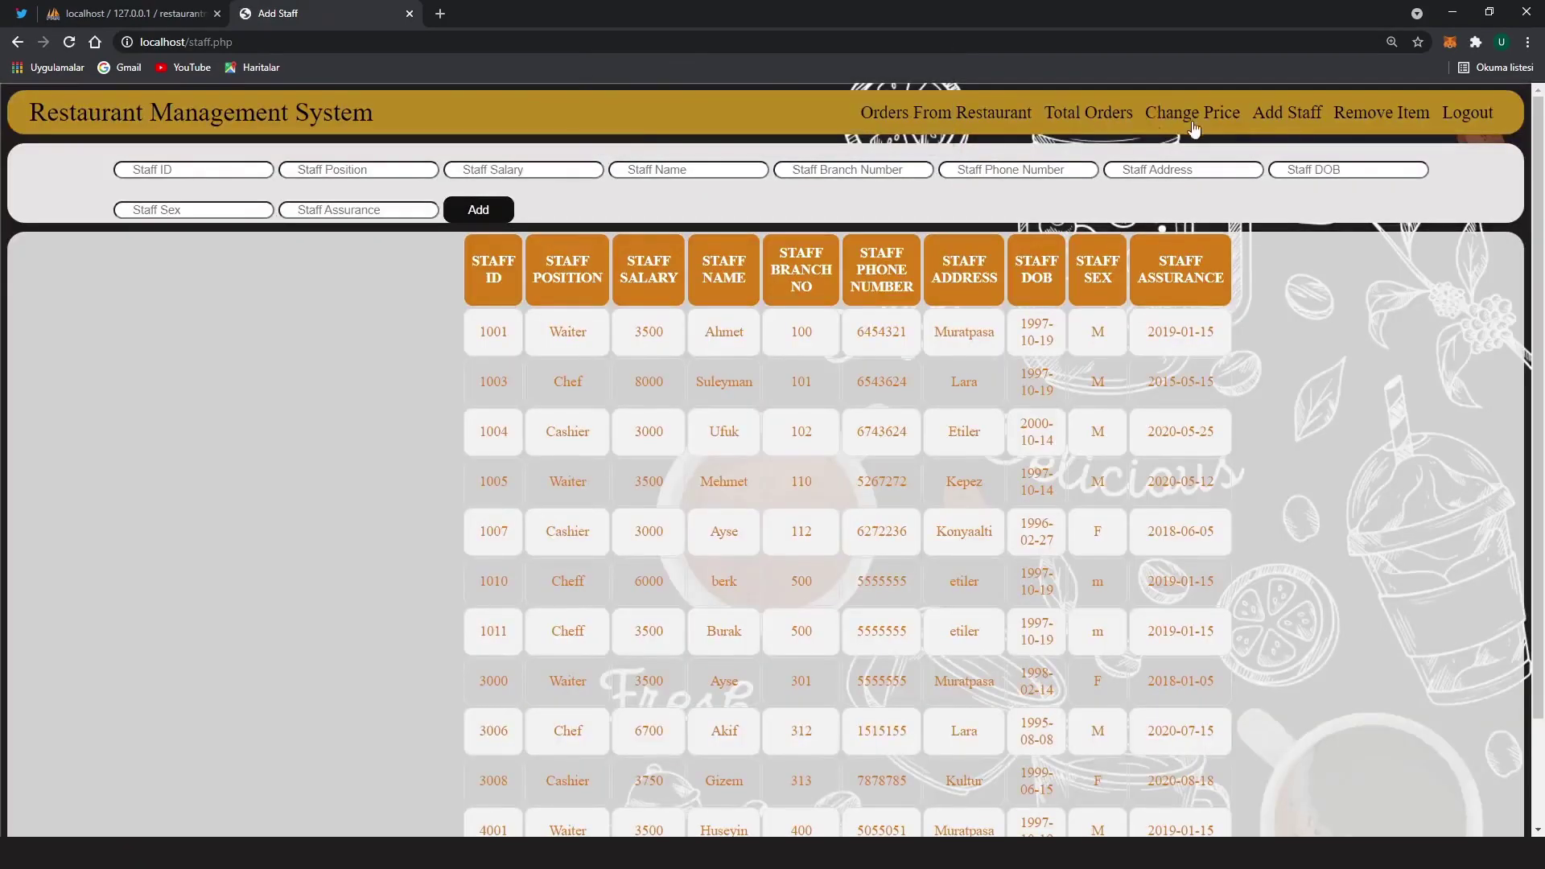
# Verify the new row 1015 in the staff table
pyautogui.scroll(-1, 504, 515)
pyautogui.moveTo(476, 600); pyautogui.dragTo(1222, 602)
pyautogui.click(1221, 602)
pyautogui.scroll(1, 1085, 593)
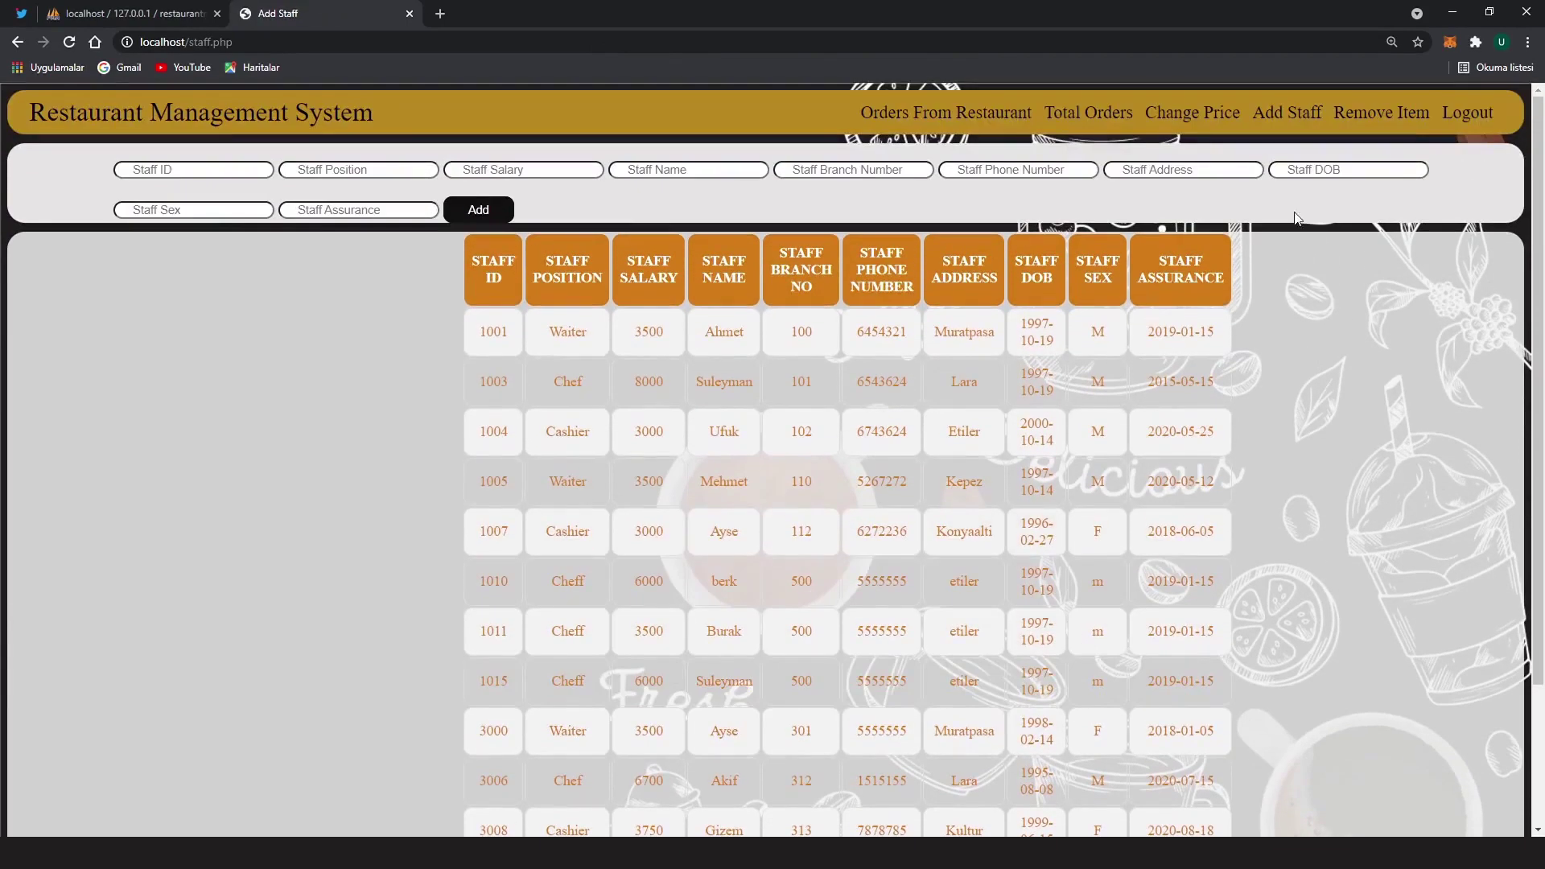
pyautogui.click(1388, 121)
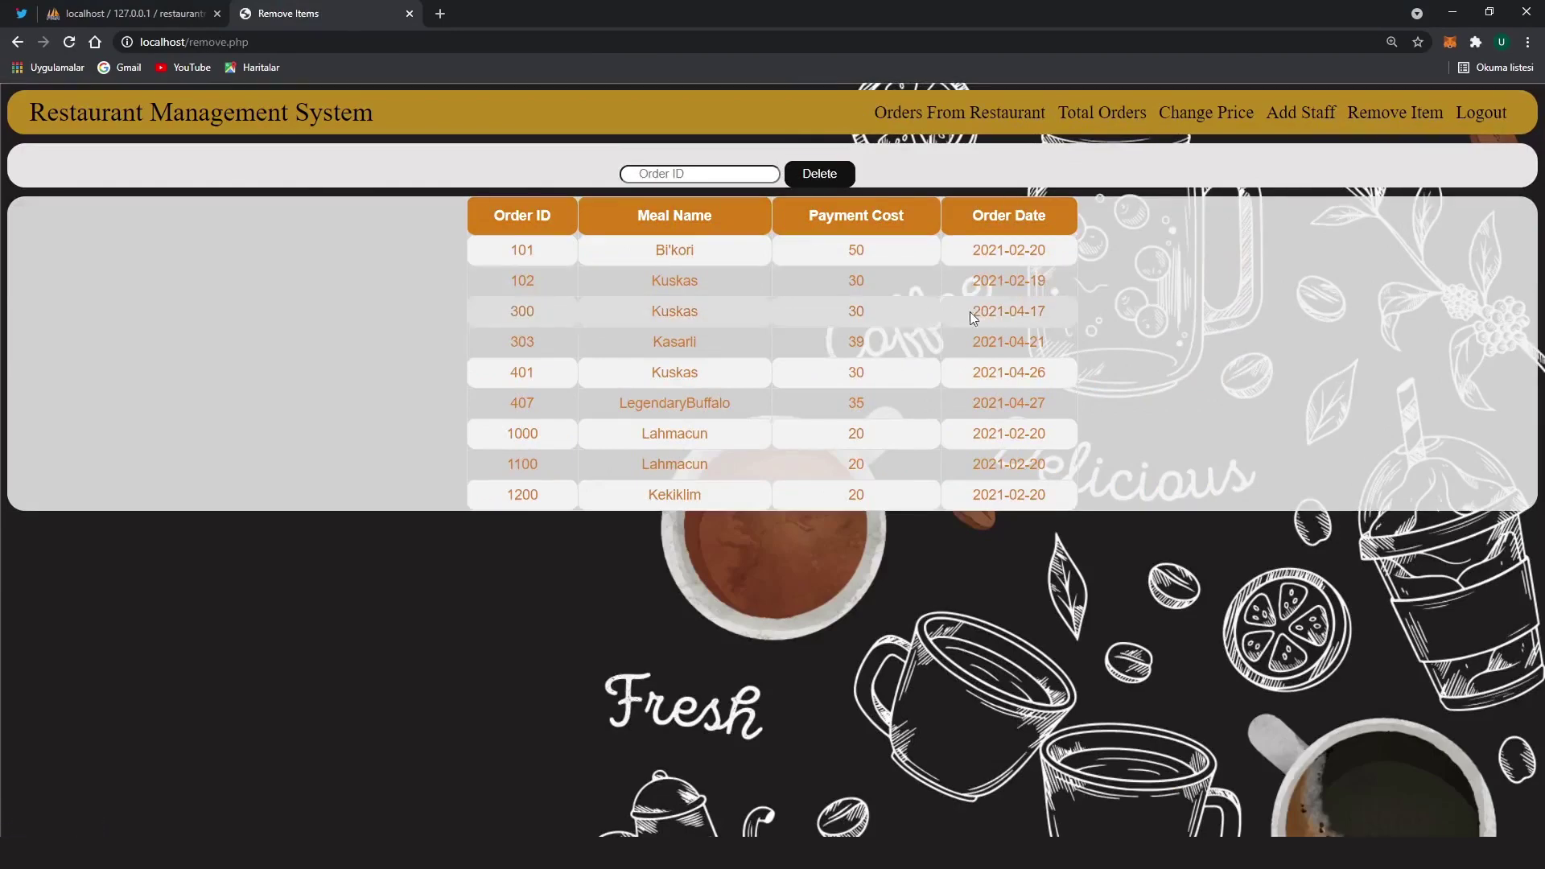
# Delete order 1000 from the order list
pyautogui.moveTo(1049, 491)
pyautogui.mouseDown()
pyautogui.moveTo(509, 247)
pyautogui.moveTo(1054, 471)
pyautogui.moveTo(1056, 507)
pyautogui.mouseUp()
pyautogui.click(1057, 507)
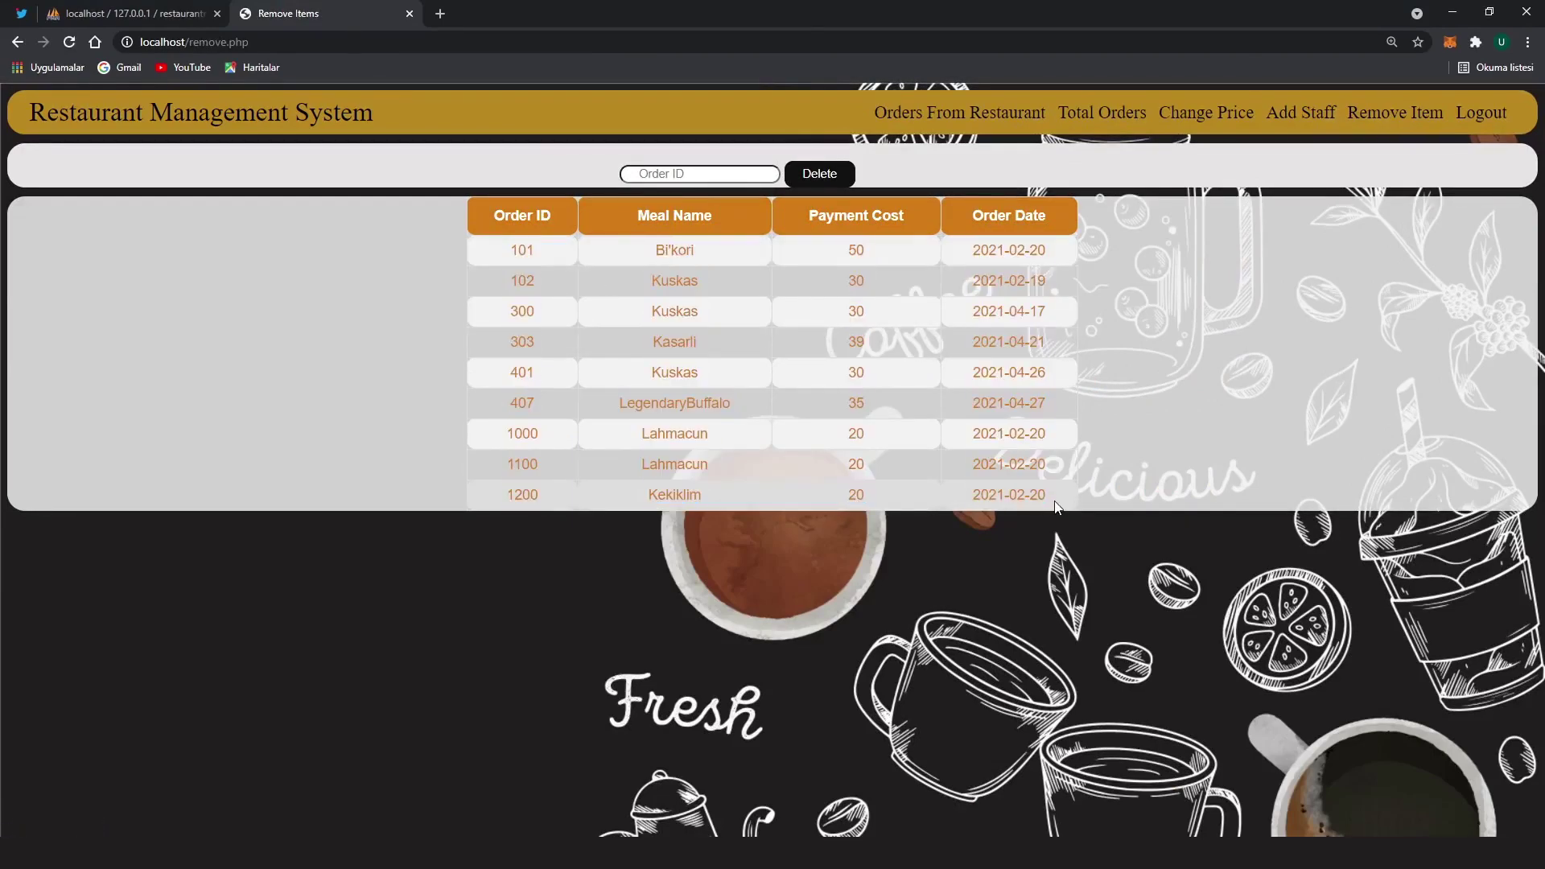
pyautogui.click(718, 175)
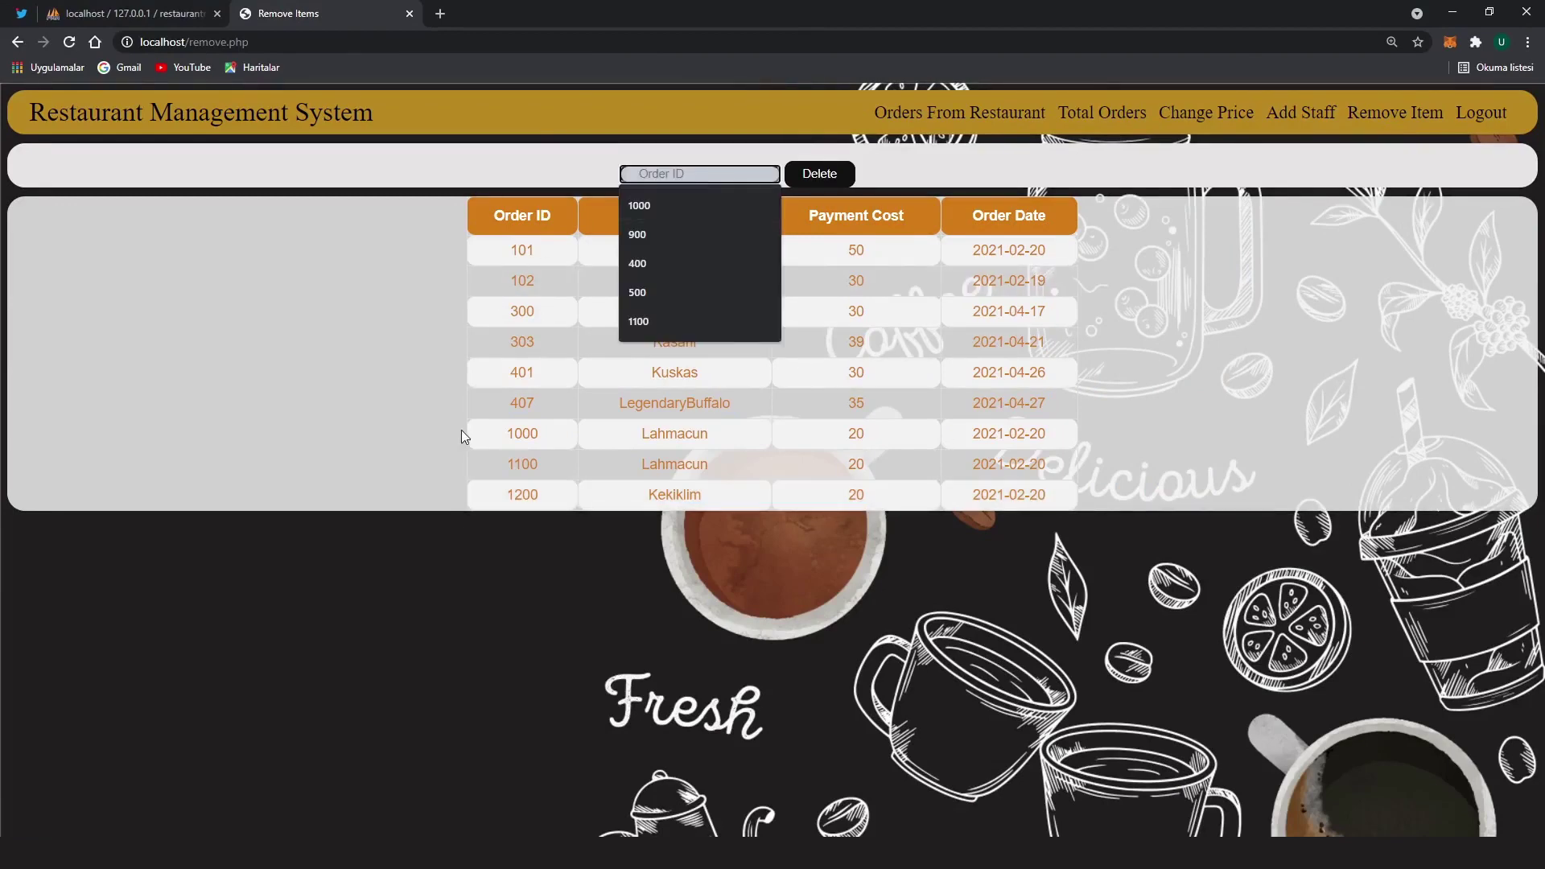
pyautogui.click(696, 179)
pyautogui.write('100')
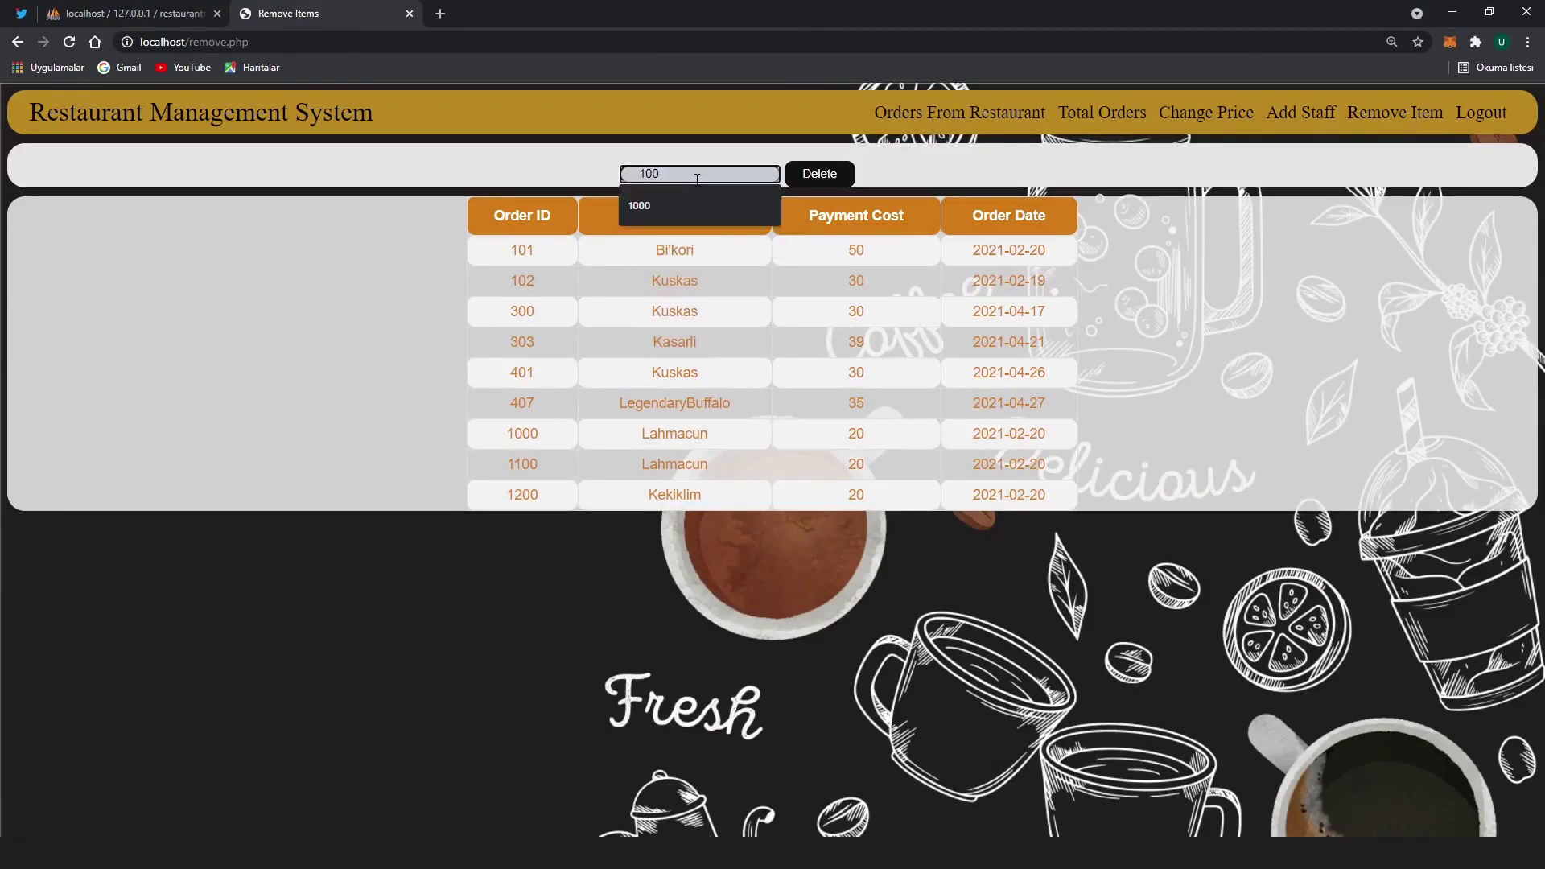
pyautogui.write('0')
pyautogui.click(837, 175)
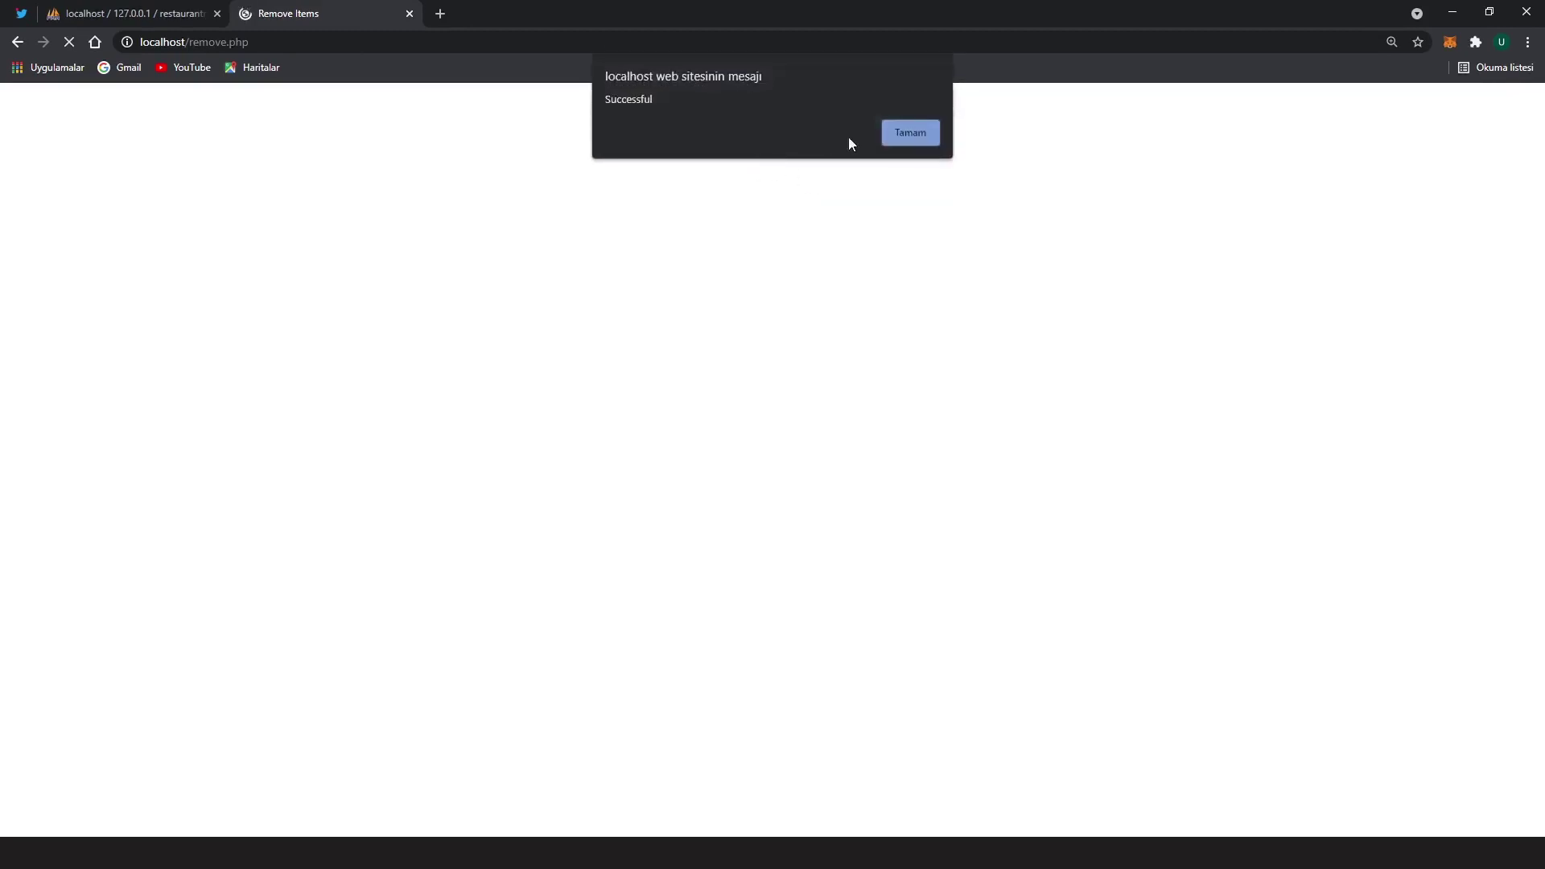
pyautogui.click(933, 136)
# Delete orders 1100 and 1200 the same way
pyautogui.moveTo(507, 434); pyautogui.dragTo(1046, 440)
pyautogui.click(681, 170)
pyautogui.write('11')
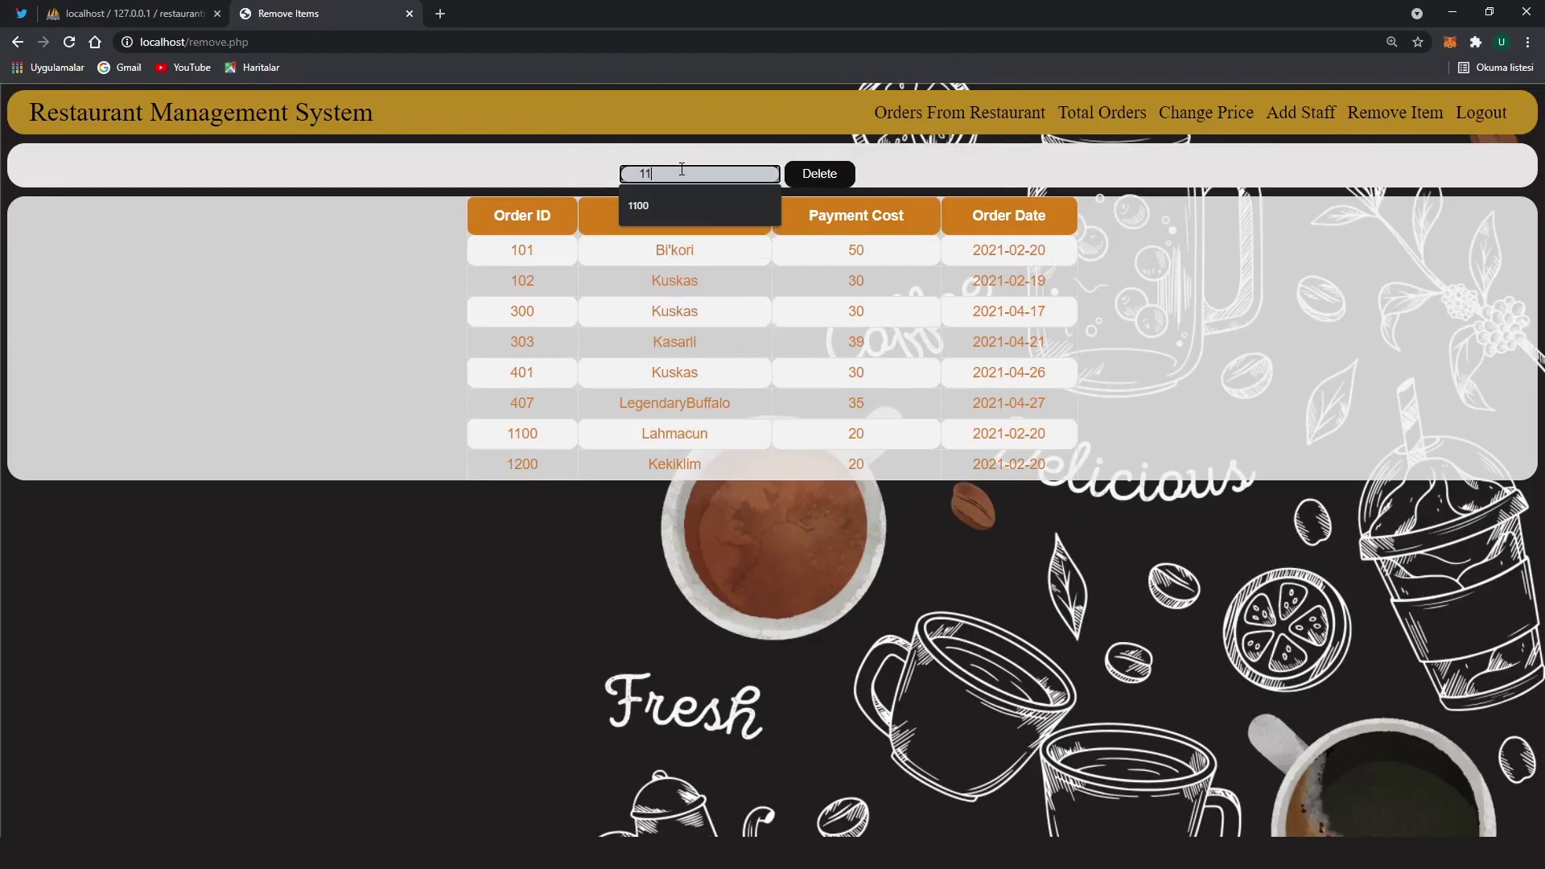
pyautogui.write('00')
pyautogui.click(821, 179)
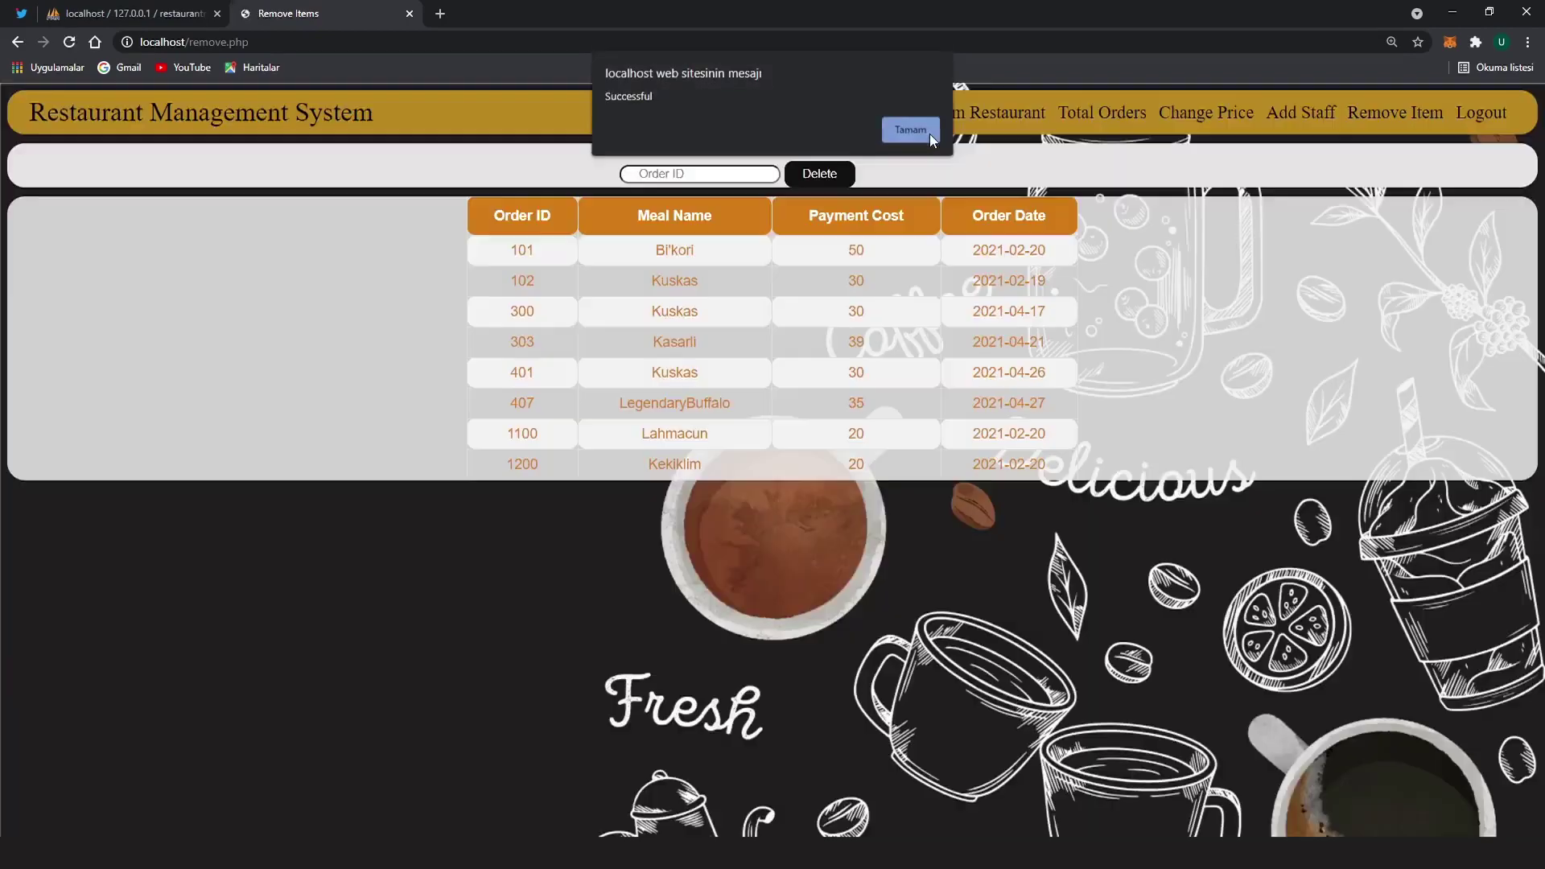
pyautogui.click(910, 130)
pyautogui.moveTo(515, 435); pyautogui.dragTo(1070, 431)
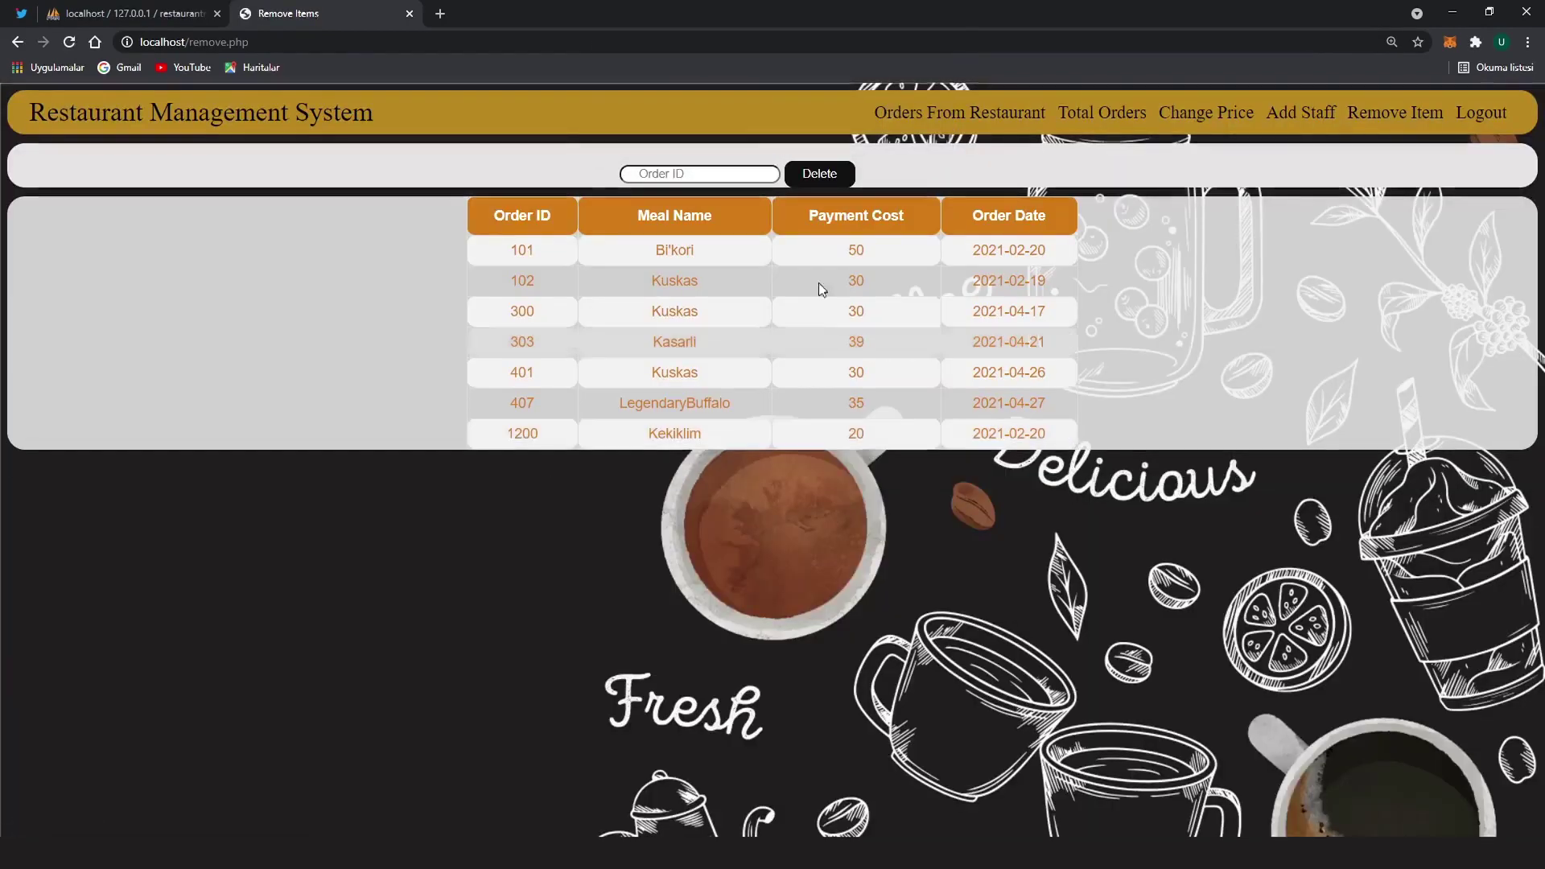
pyautogui.click(696, 174)
pyautogui.write('1200')
pyautogui.click(792, 174)
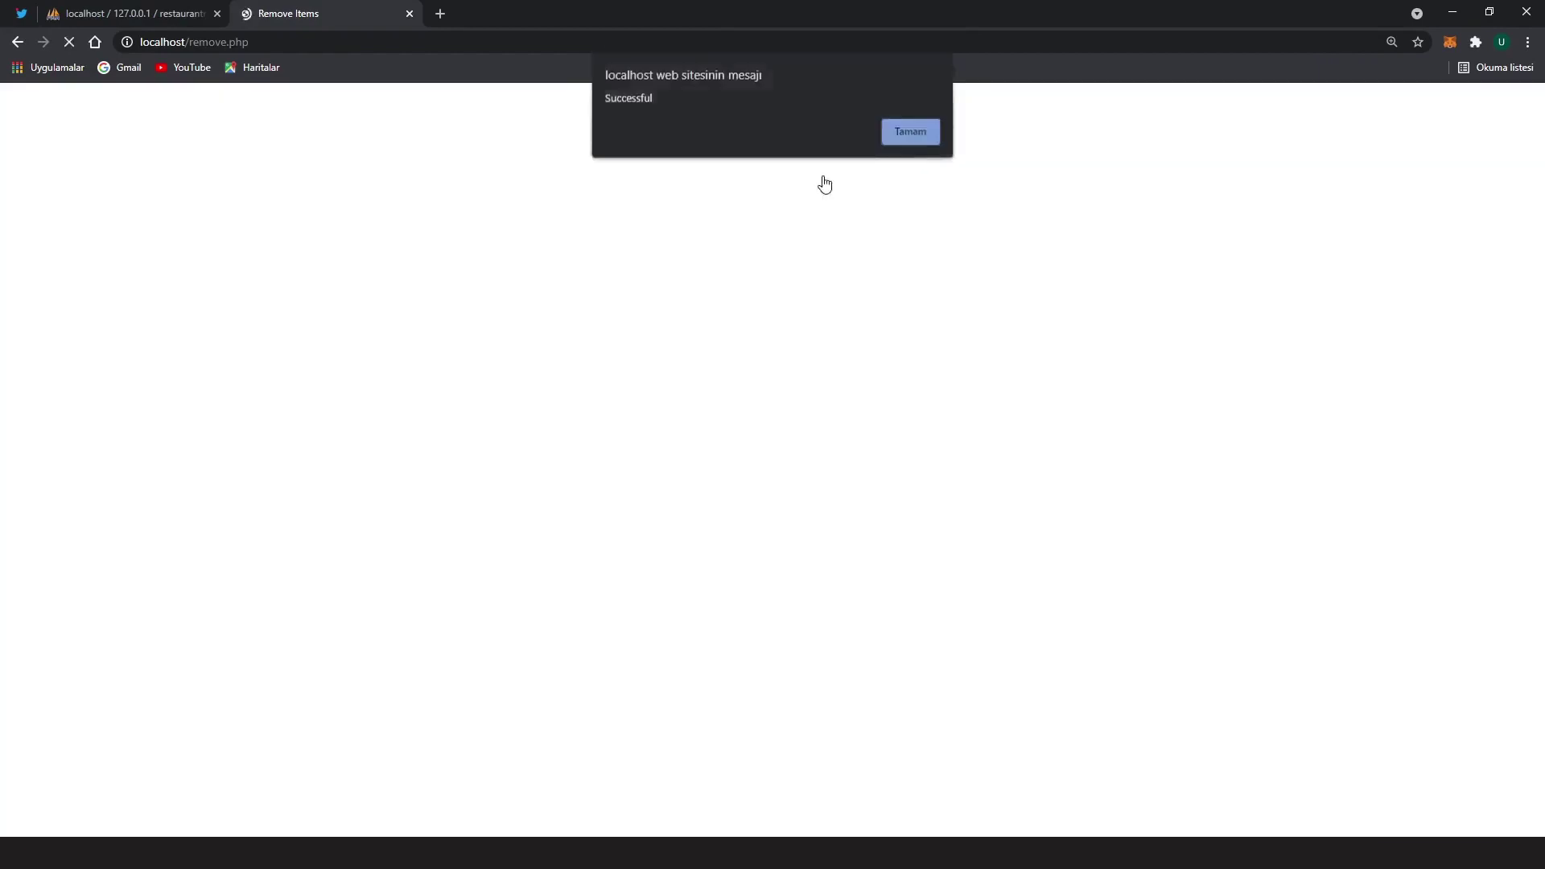
pyautogui.click(910, 131)
# Reload the removal page to check the remaining orders, then log out
pyautogui.click(1394, 113)
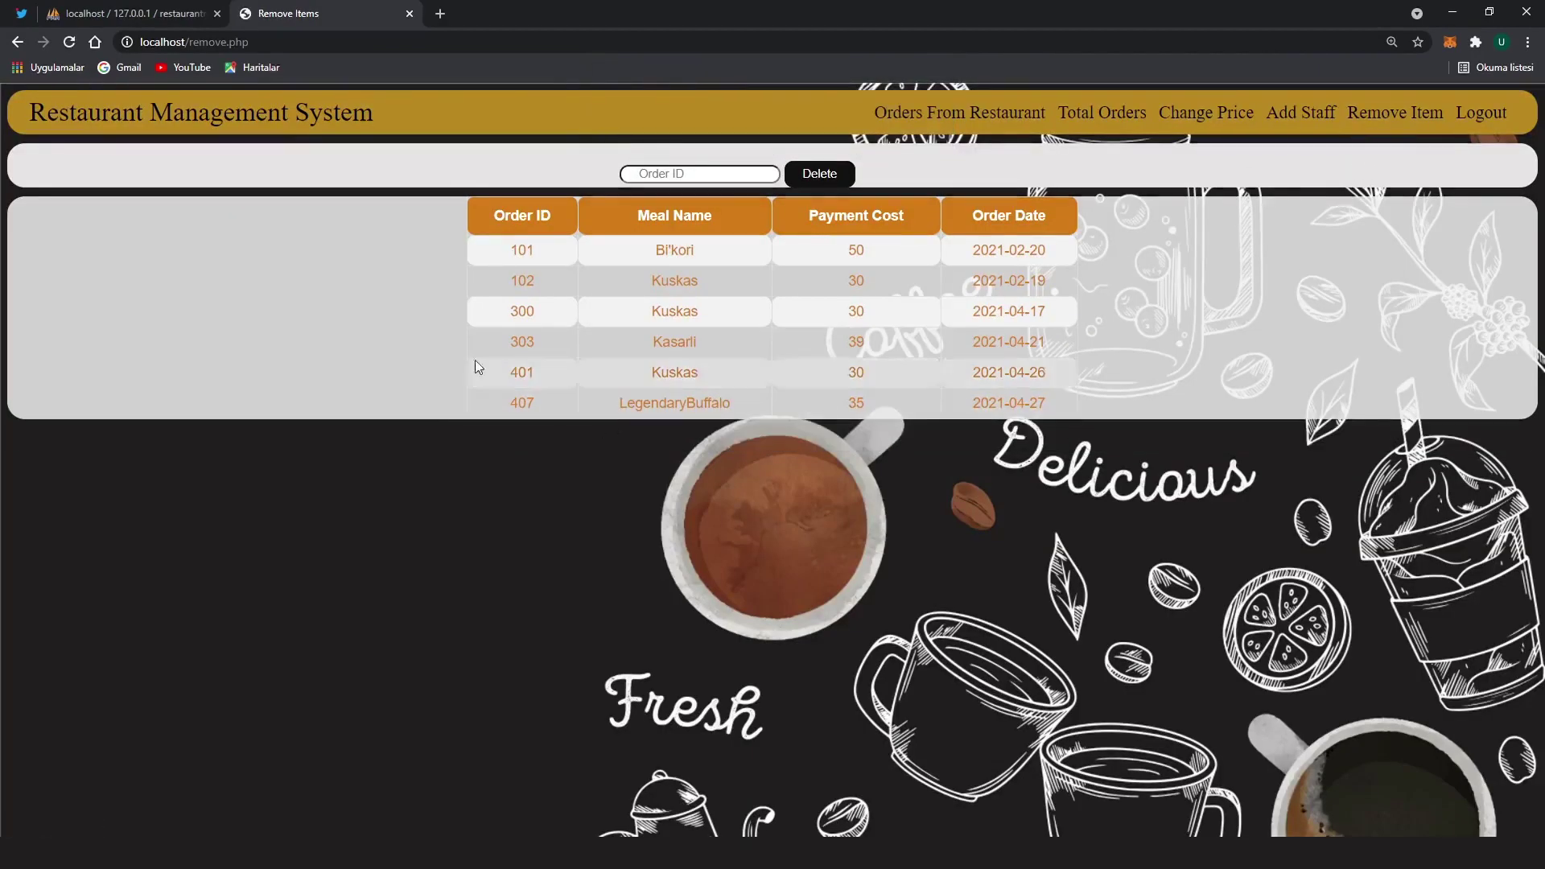
pyautogui.moveTo(509, 247); pyautogui.dragTo(1046, 412)
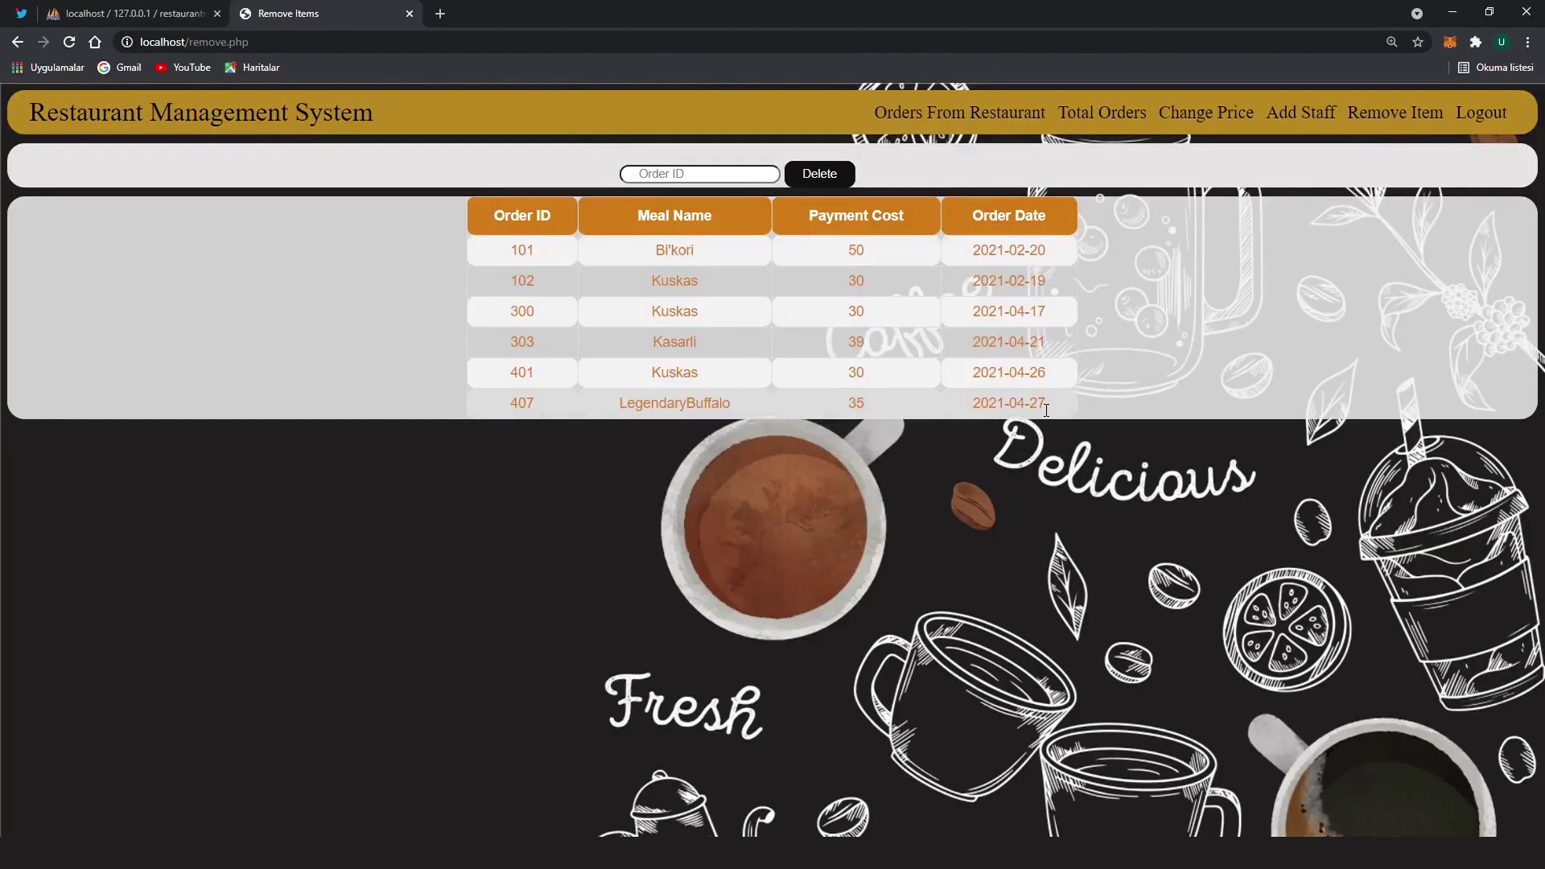
pyautogui.click(1379, 309)
pyautogui.click(1481, 117)
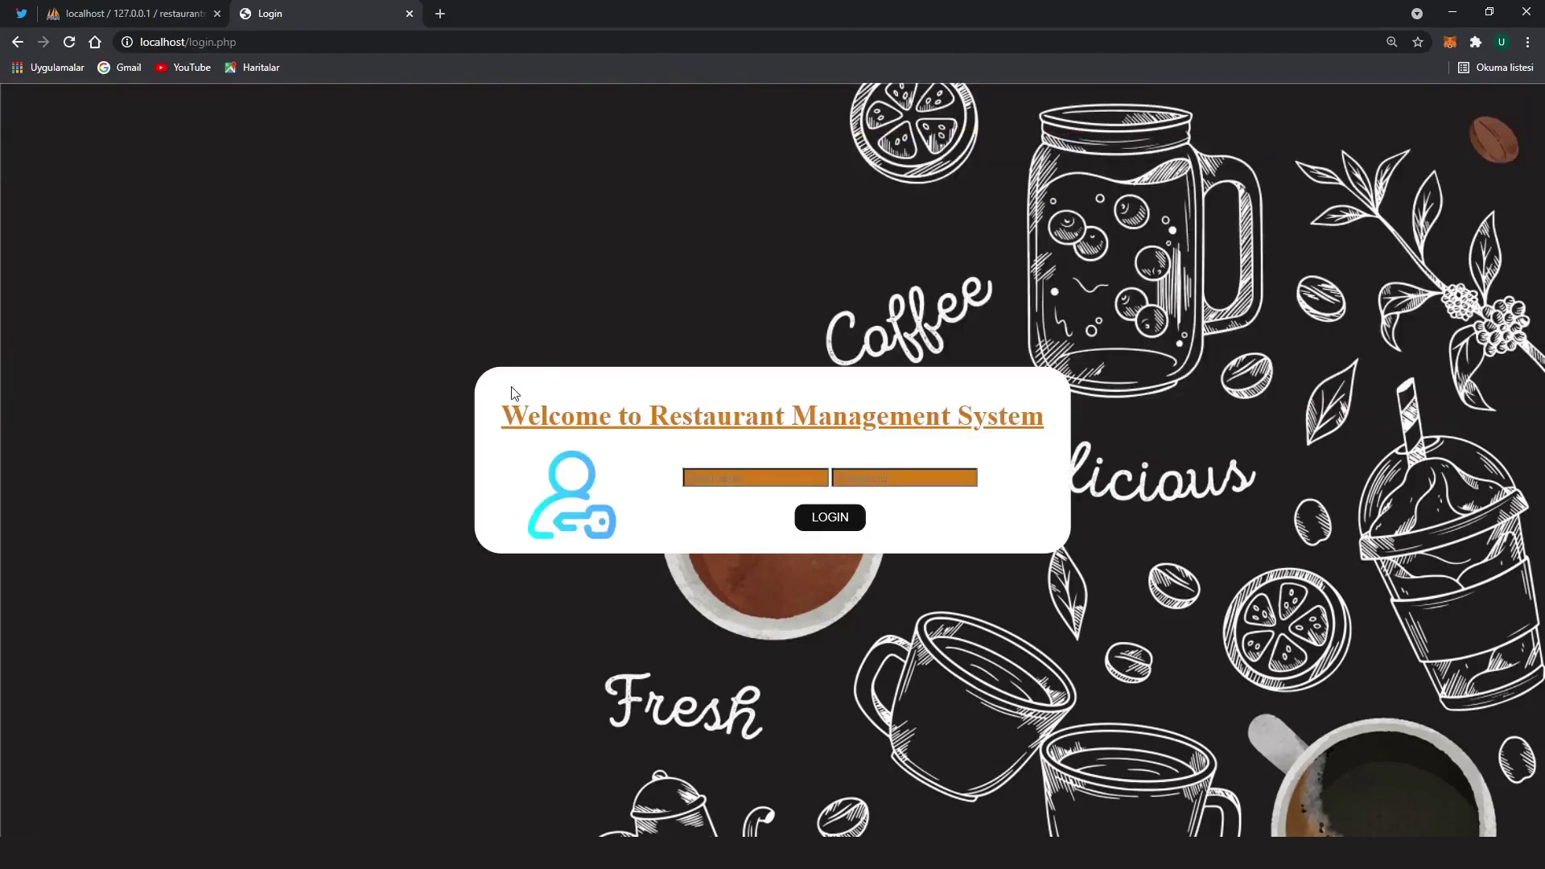
pyautogui.moveTo(510, 405); pyautogui.dragTo(1050, 417)
pyautogui.click(1048, 416)
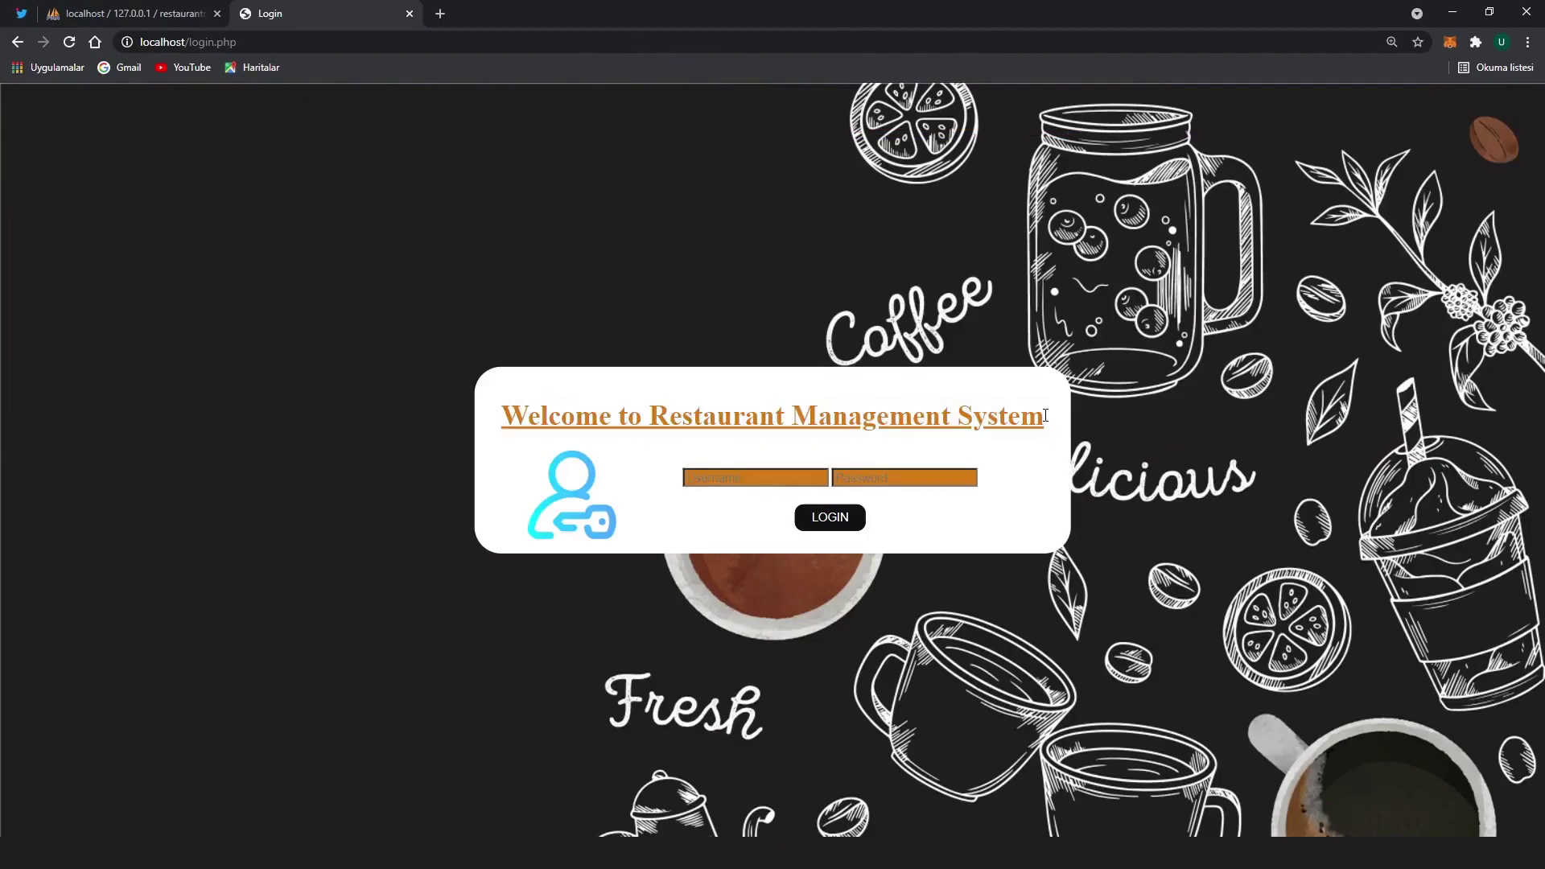